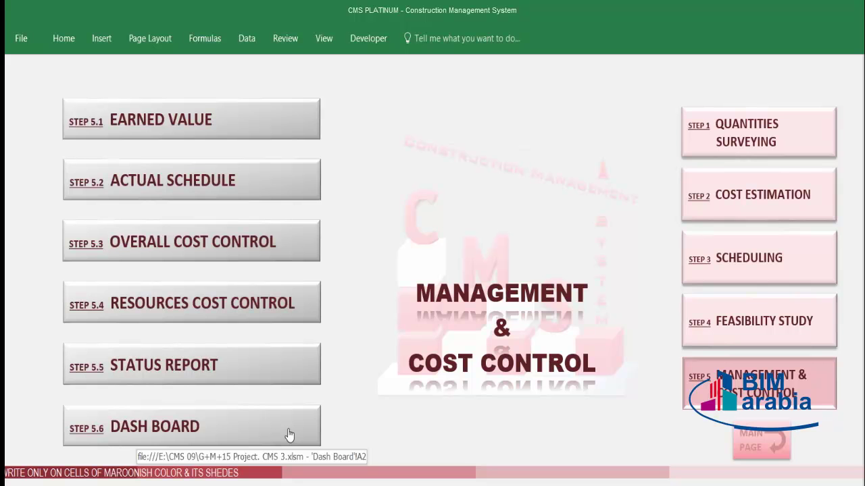
Open the KPIs Dash Board, look over its progress and schedule charts, and return to the main page.
click(290, 434)
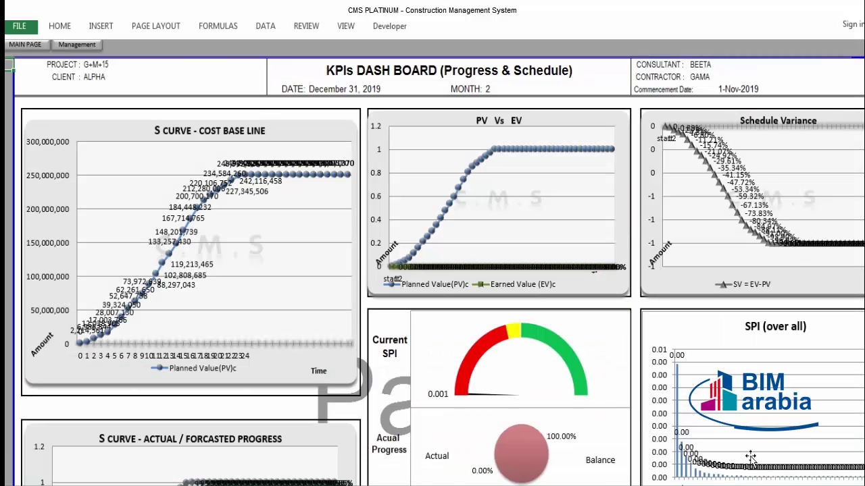
scroll(343, 201, down, 1)
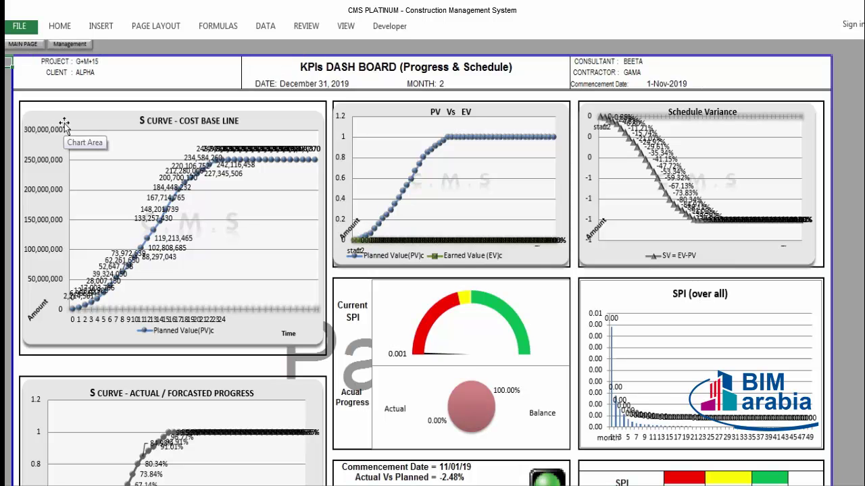
click(22, 44)
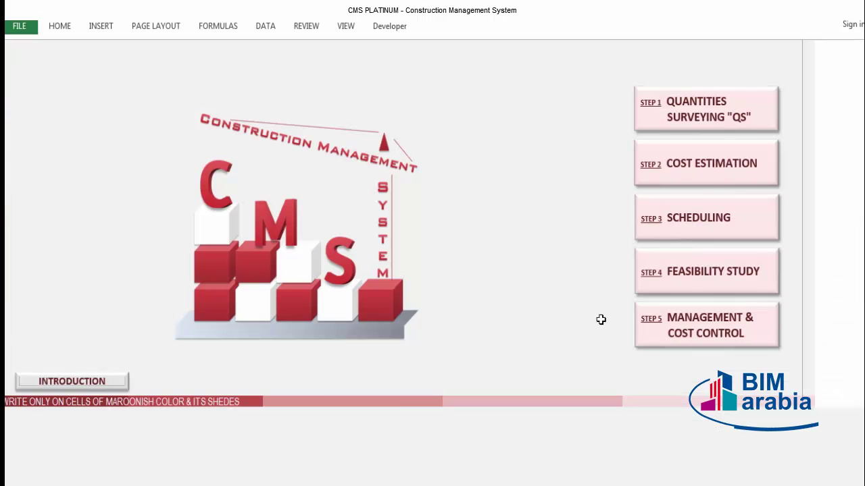
Go to the Earned Value sheet of Management & Cost Control and run its Step 1.
click(657, 332)
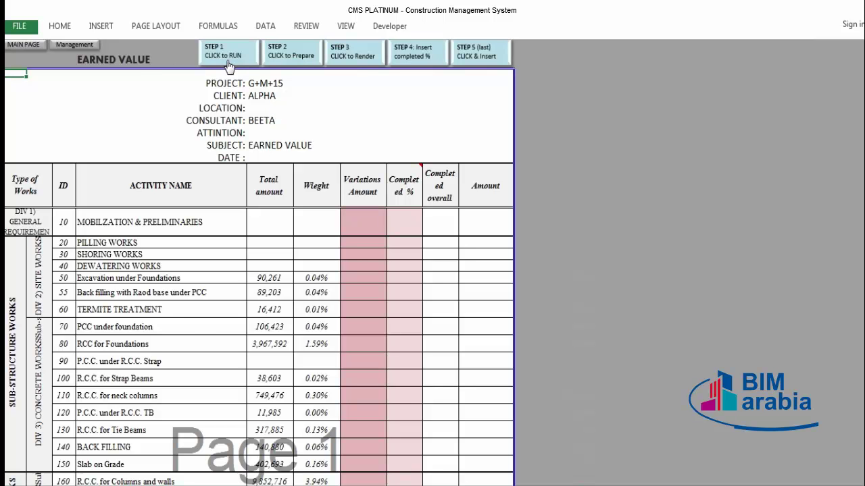
click(236, 60)
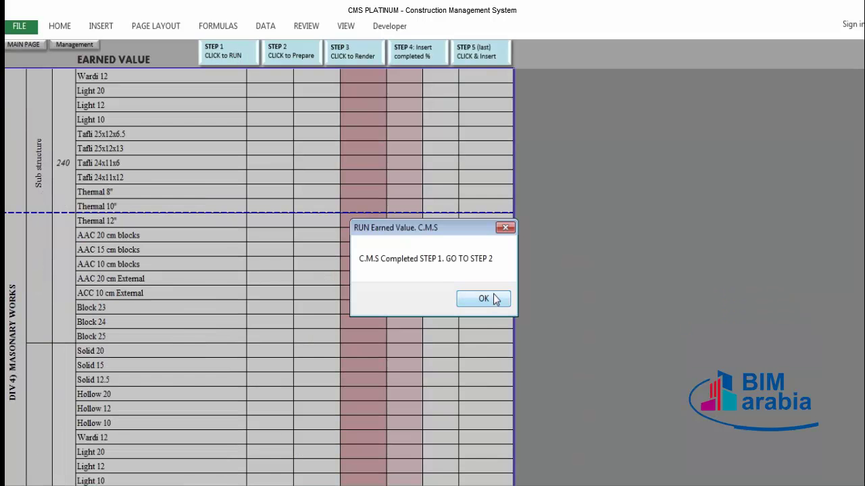
click(493, 299)
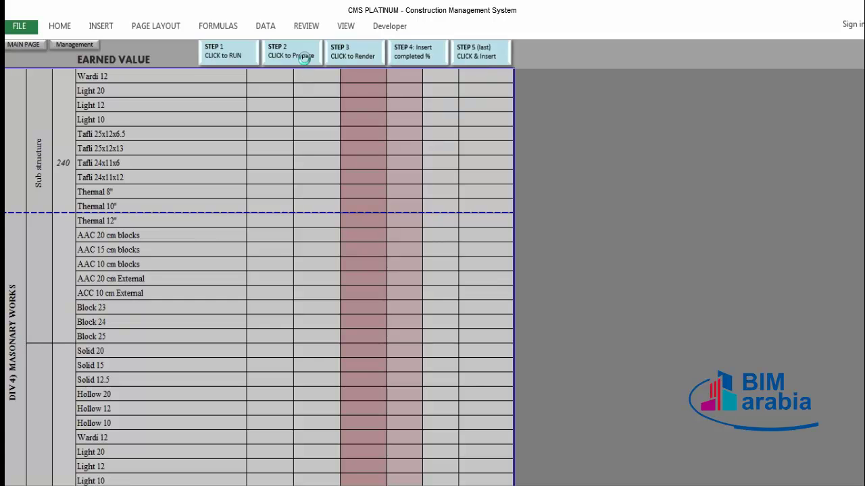
Run Step 2 (Prepare) and Step 3 (Render) for the Earned Value sheet.
click(302, 54)
click(500, 302)
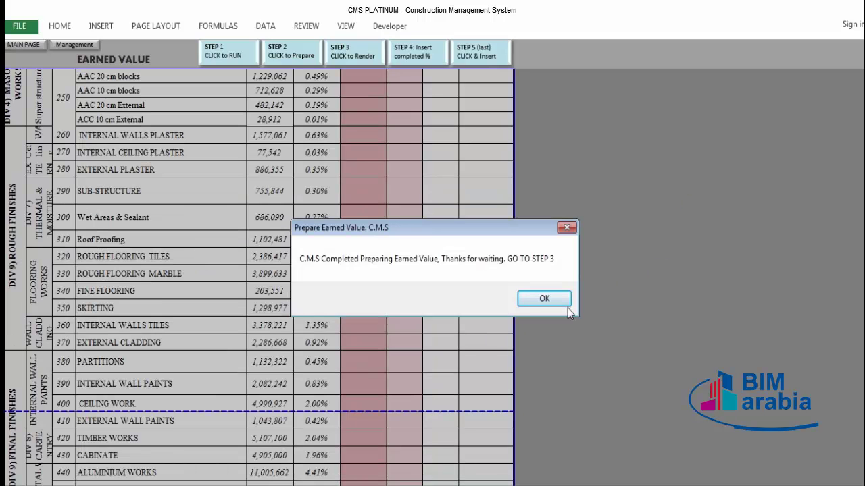
click(560, 307)
click(363, 56)
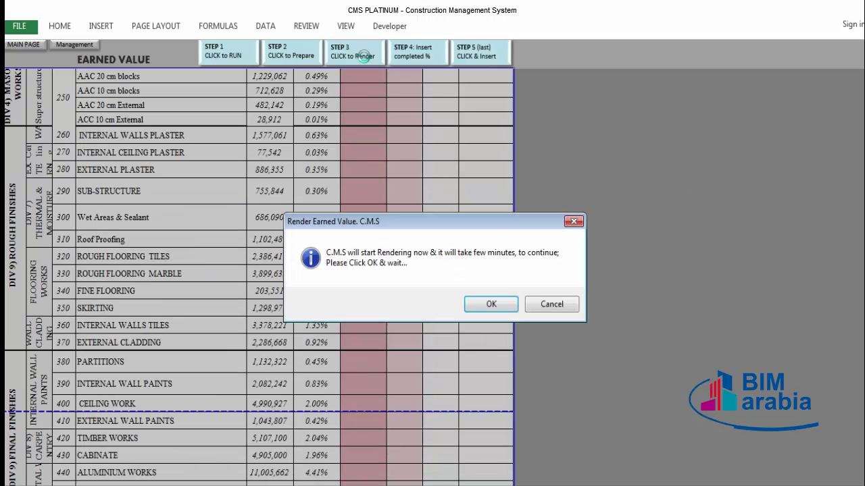
click(491, 305)
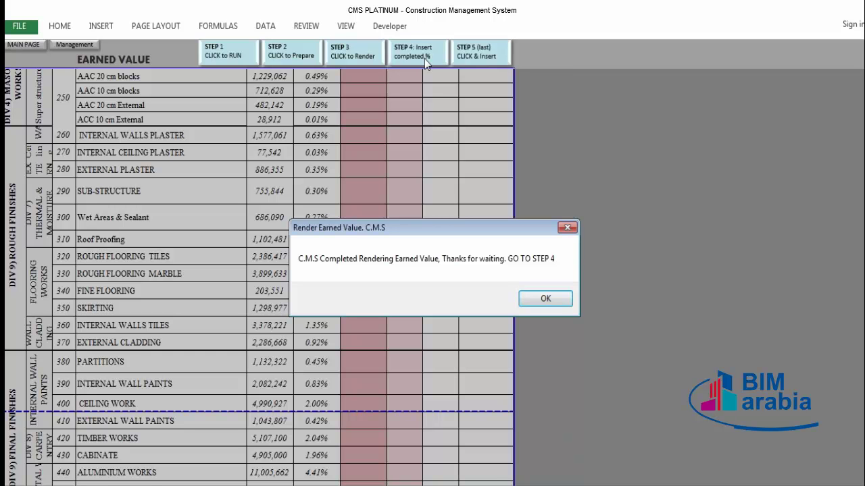
key(Return)
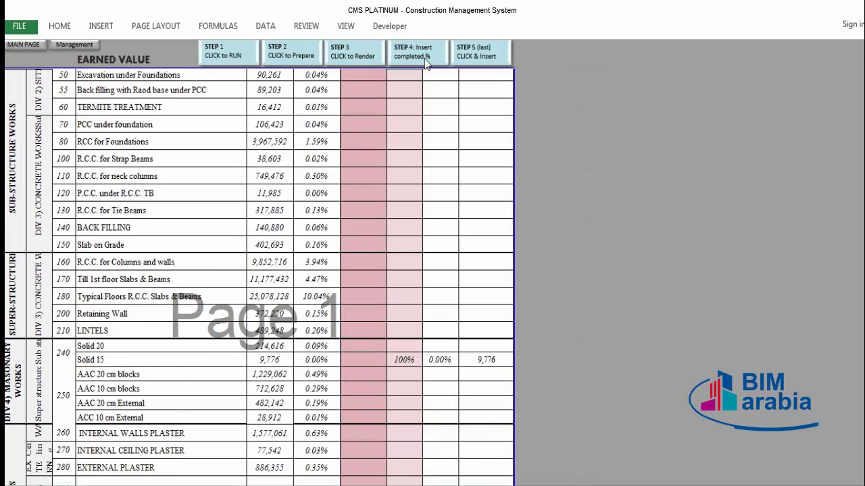
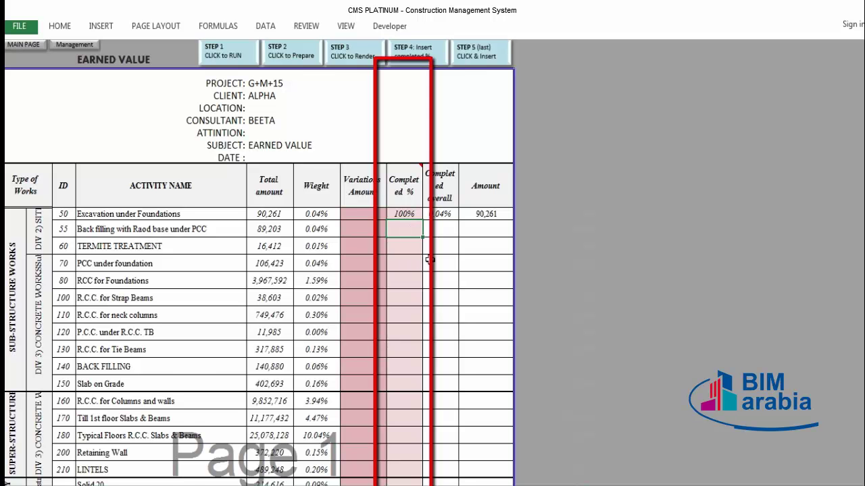
Enter 100% completed for Back filling under PCC, Termite Treatment and PCC under foundation.
text(100)
key(Return)
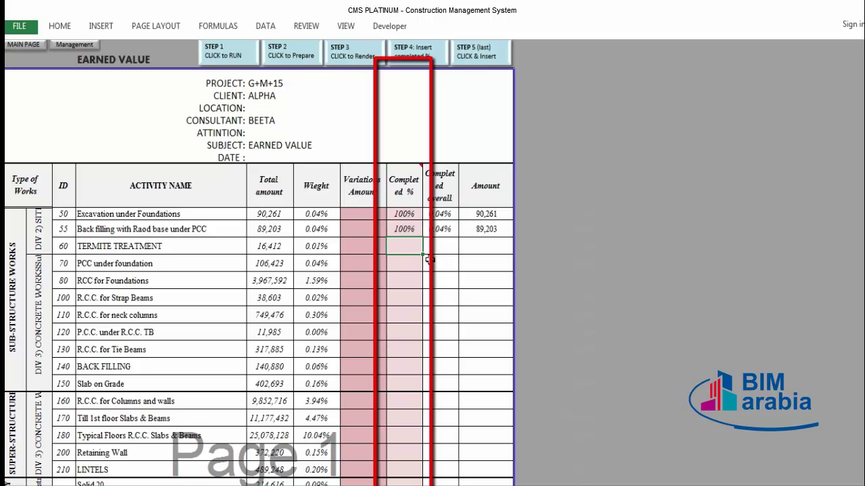
text(100)
key(Return)
text(100)
key(Return)
Enter completed percentages of 15% for RCC for Foundations and 10% for R.C.C. for Strap Beams.
text(15)
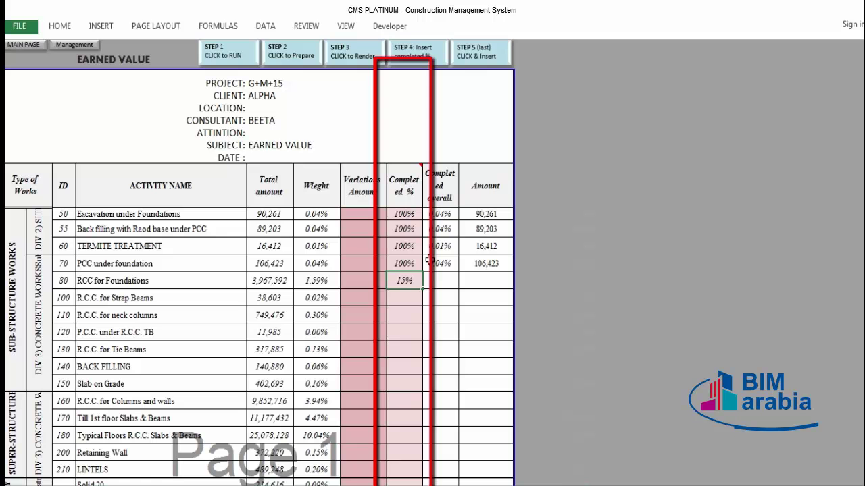
key(Return)
key(Up)
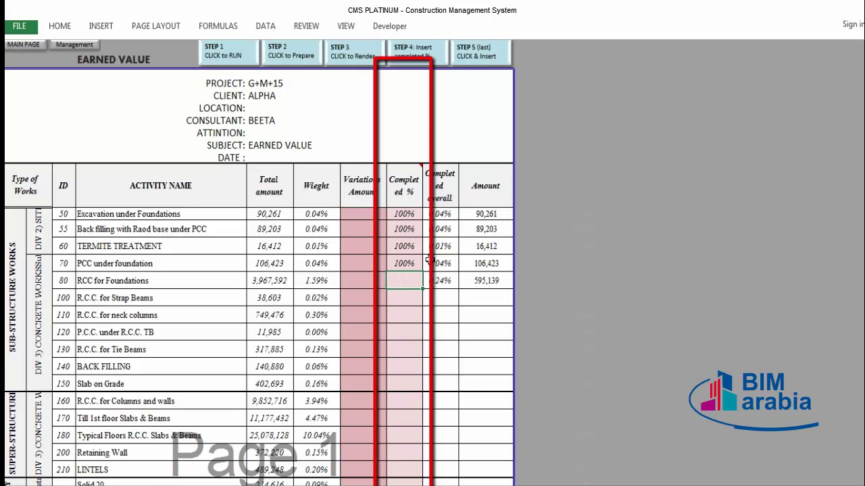
text(15)
key(Return)
text(1)
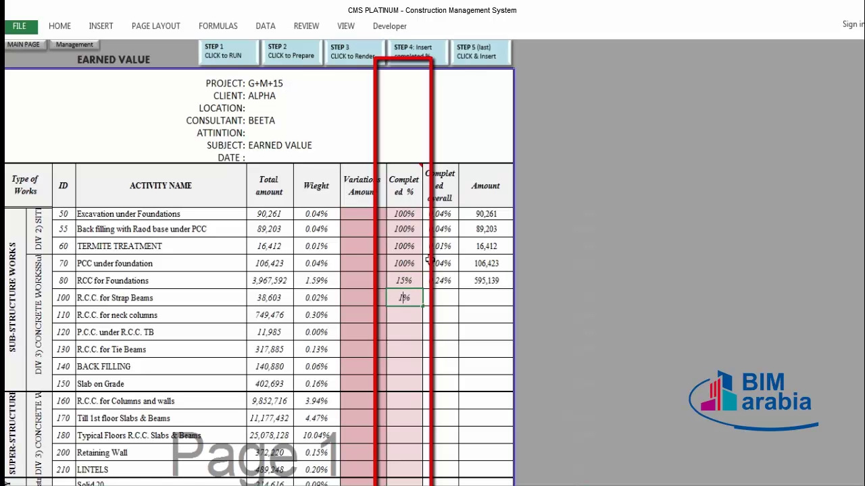
text(0)
key(Return)
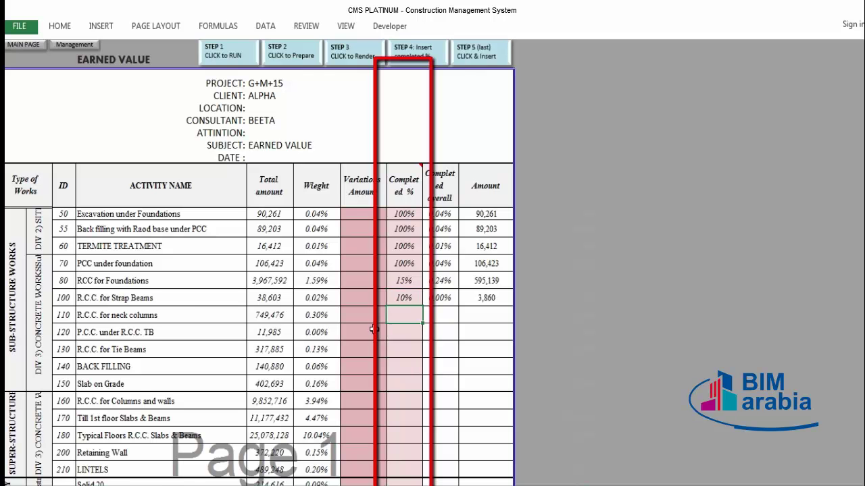
Enter 30% completed for the Solid 20 and Solid 15 masonry items.
scroll(132, 335, down, 2)
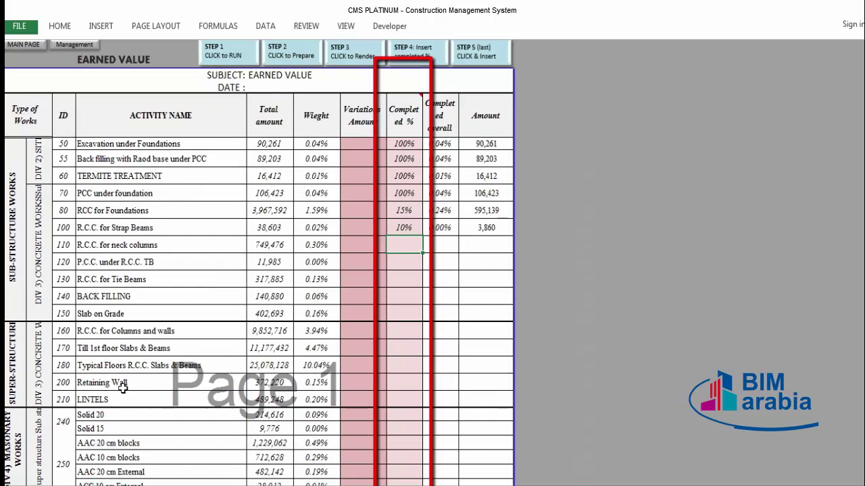
scroll(121, 403, down, 2)
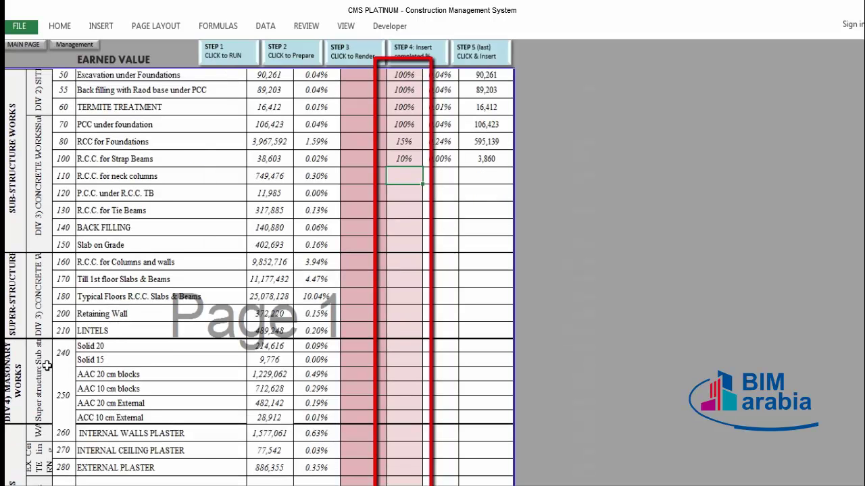
click(122, 347)
click(404, 345)
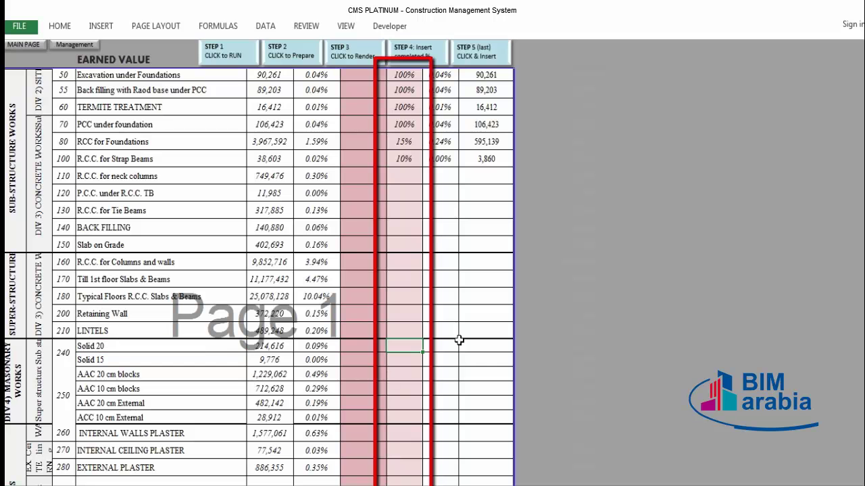
text(30)
key(Return)
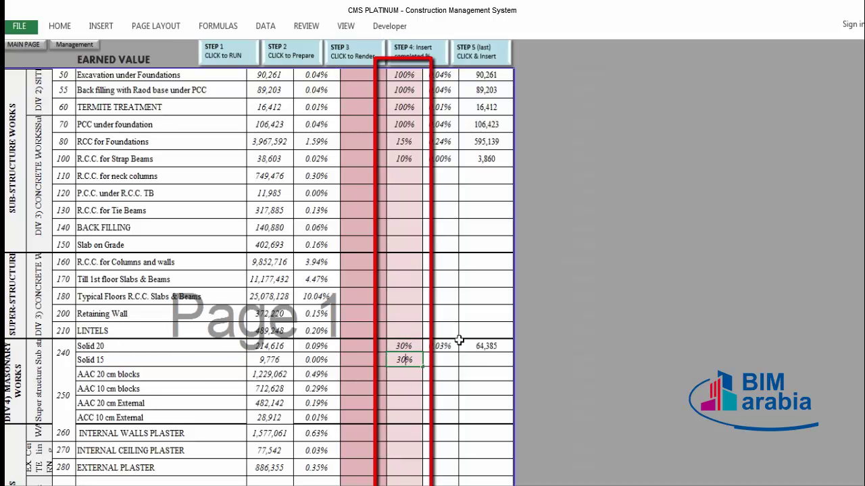
text(30)
key(Return)
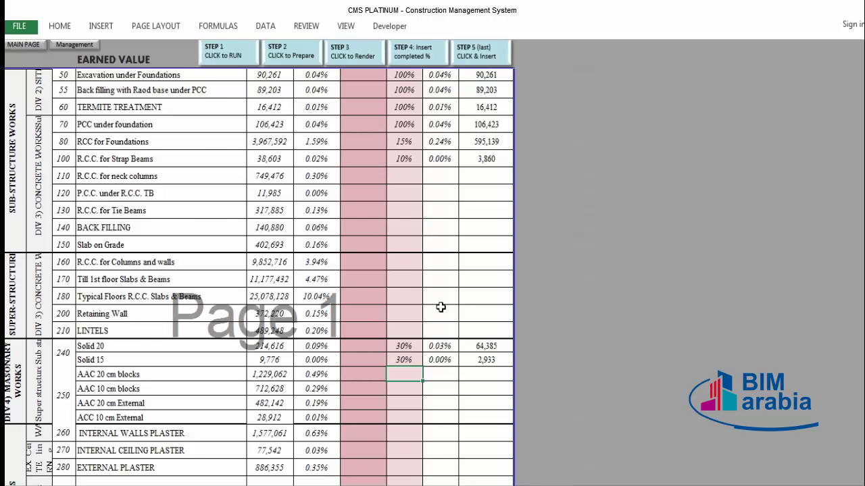
Examine the weight and completed overall values of the activities, especially RCC for Foundations and R.C.C. for Strap Beams.
scroll(441, 308, up, 3)
scroll(366, 235, down, 1)
drag(316, 180, 304, 404)
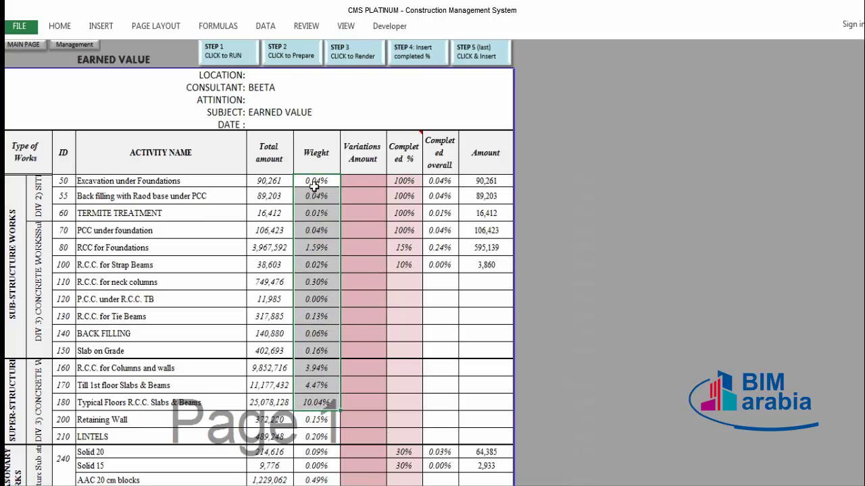
click(302, 245)
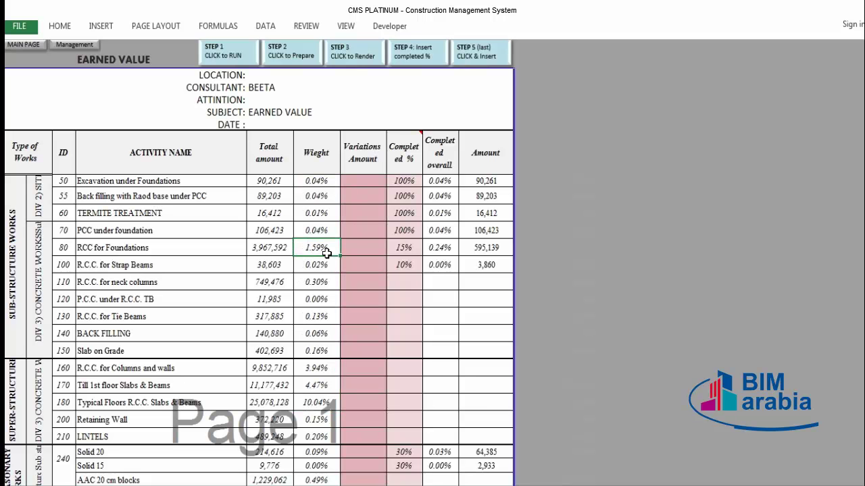
drag(441, 177, 439, 267)
click(439, 248)
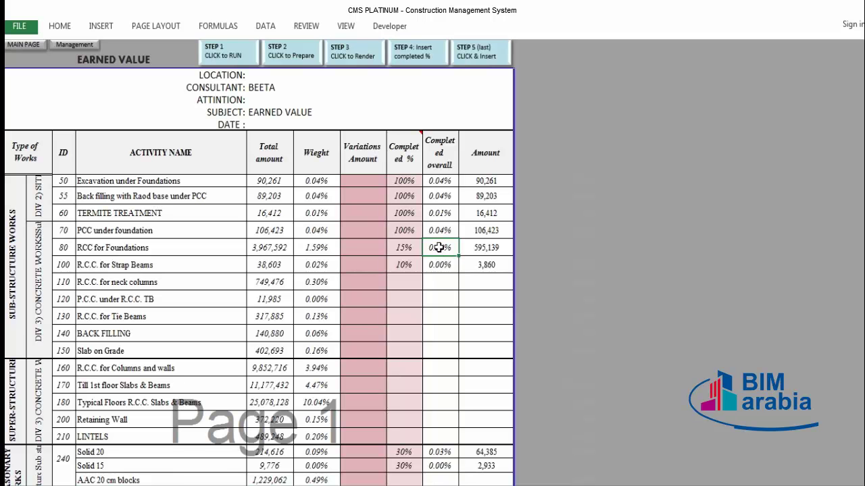
scroll(439, 248, down, 2)
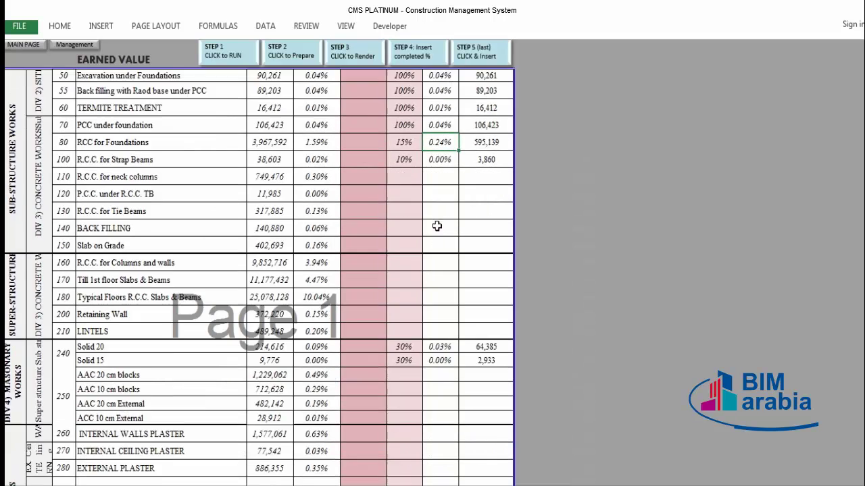
drag(440, 143, 444, 159)
click(444, 159)
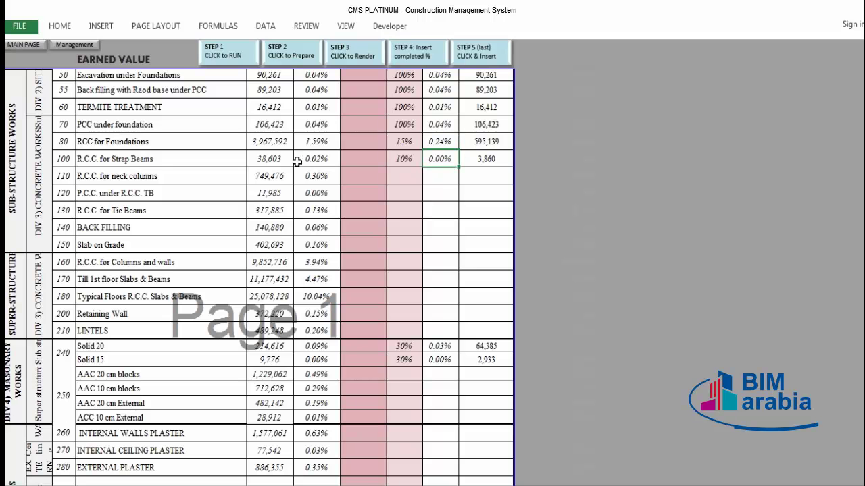
Examine the earned amounts from Excavation under Foundations to R.C.C. for Strap Beams and the remaining activities below.
click(494, 159)
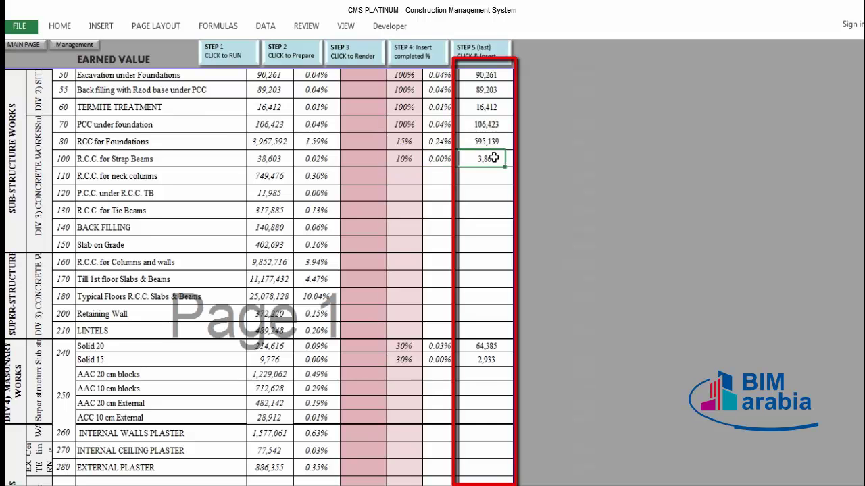
scroll(489, 166, up, 2)
drag(485, 154, 476, 233)
drag(483, 156, 488, 238)
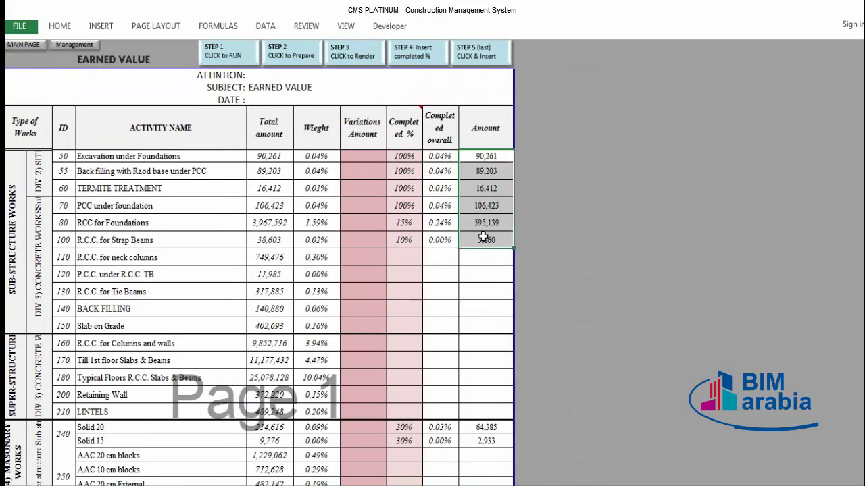
scroll(482, 232, down, 6)
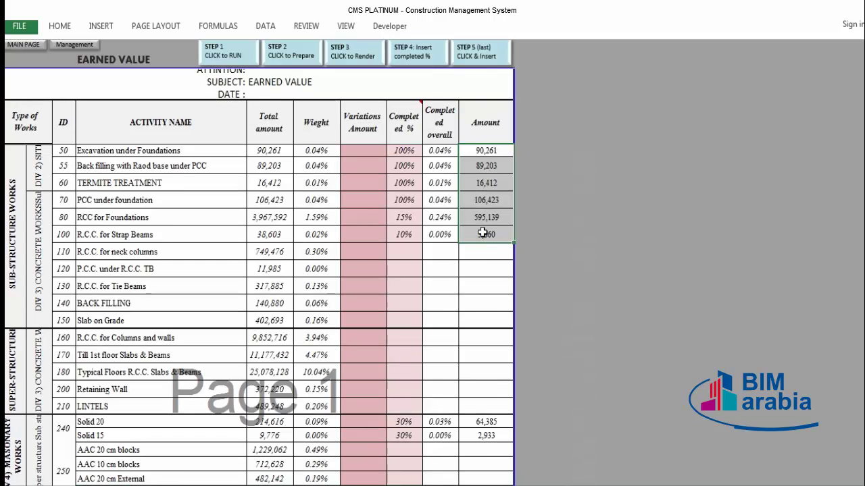
scroll(483, 232, down, 7)
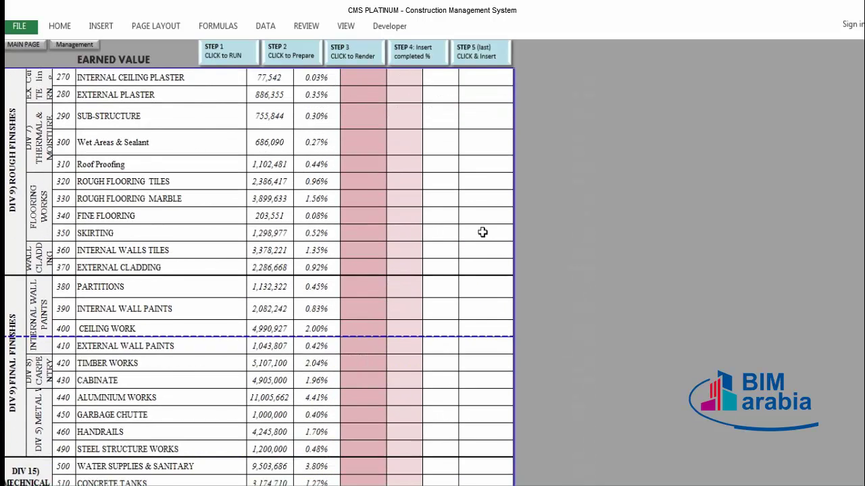
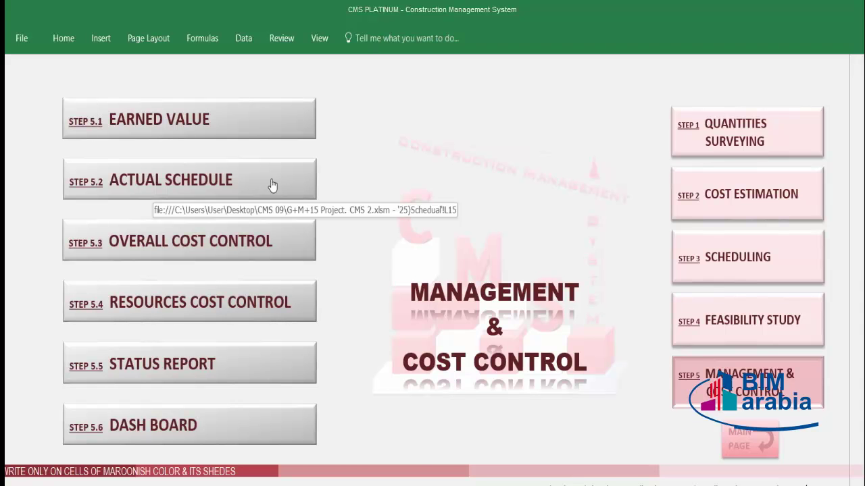
Open the Actual Schedule and examine the activities' recovery start and finish dates and actual completion percentages.
click(273, 185)
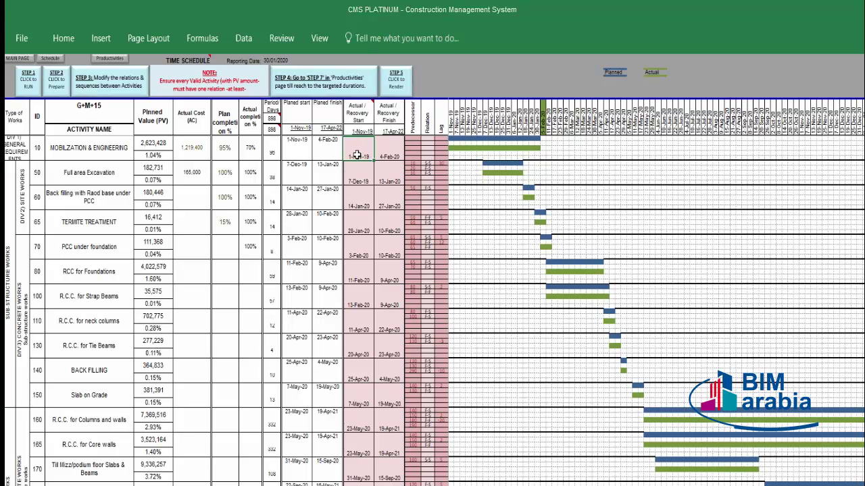
drag(358, 154, 382, 411)
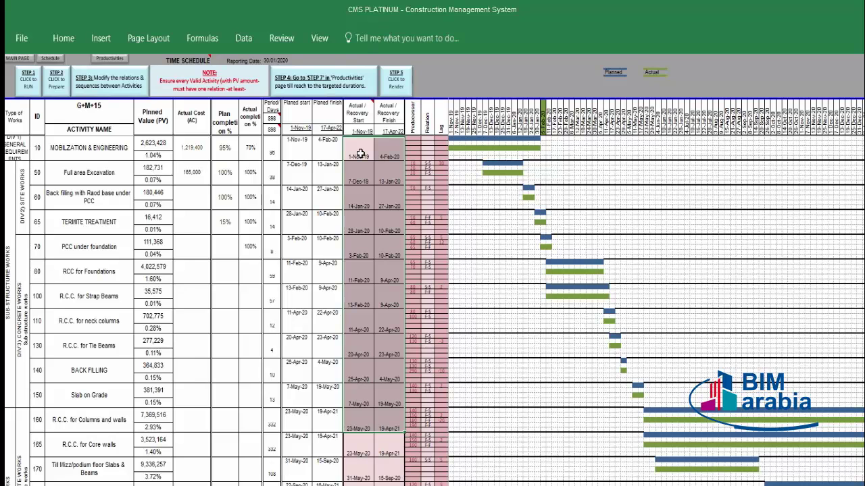
scroll(298, 169, up, 3)
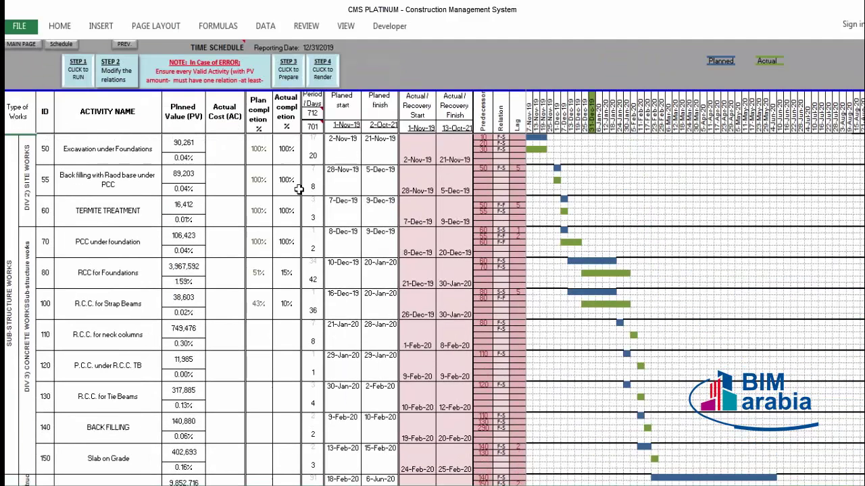
drag(288, 170, 286, 323)
drag(284, 169, 285, 308)
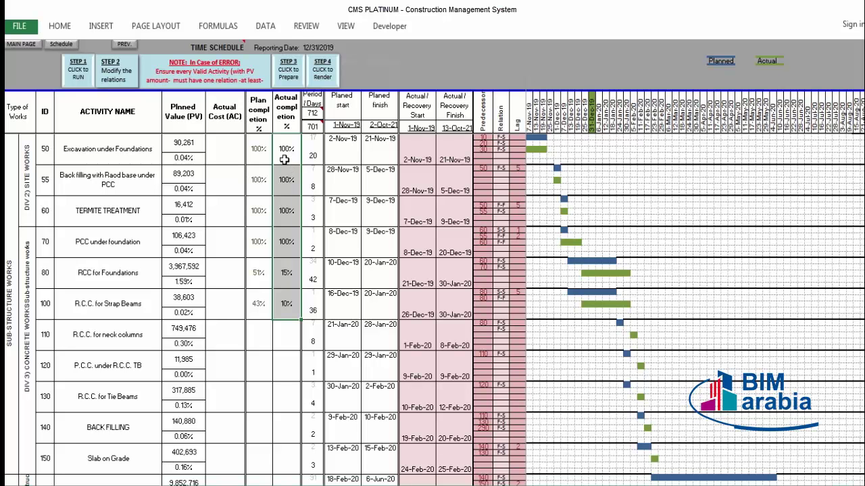
Compare the planned and actual completion percentage columns from Excavation under Foundations down to R.C.C. for Strap Beams.
drag(284, 159, 287, 302)
drag(260, 149, 255, 308)
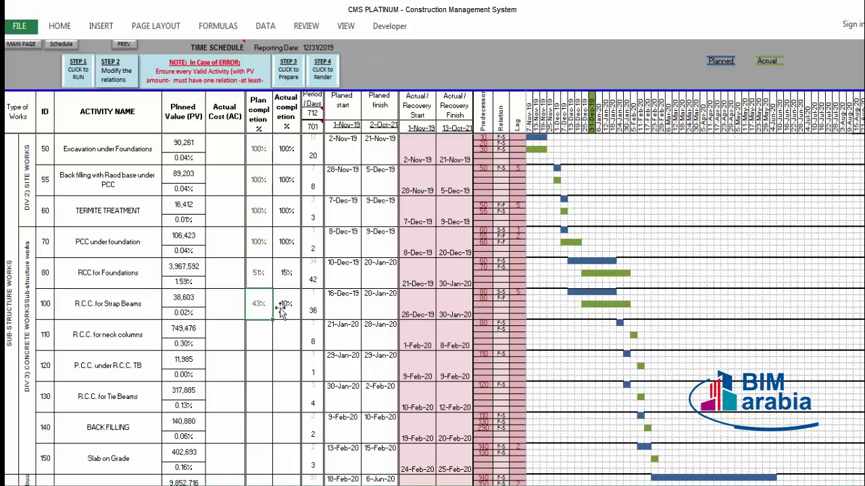
click(260, 309)
key(Up)
key(Up)
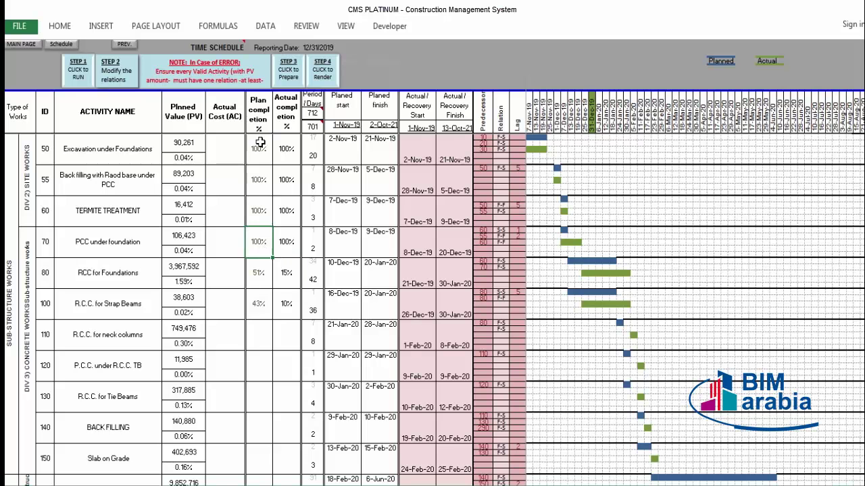
drag(260, 145, 253, 296)
drag(286, 161, 283, 305)
click(279, 242)
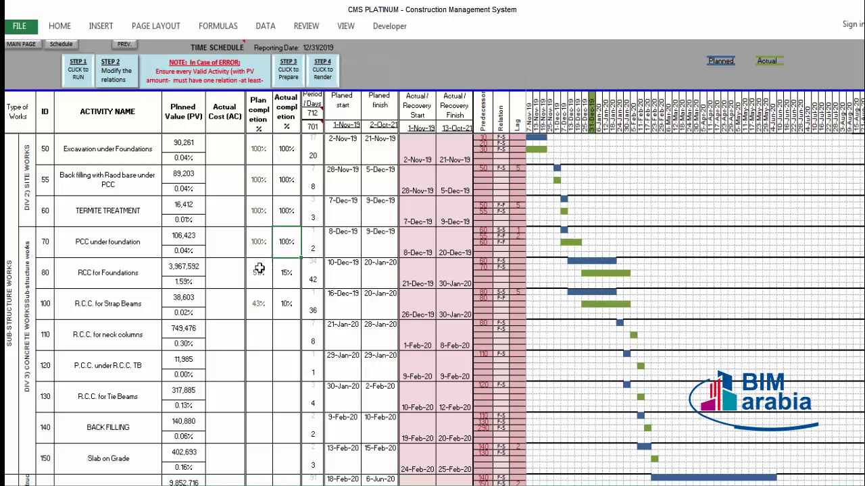
click(281, 287)
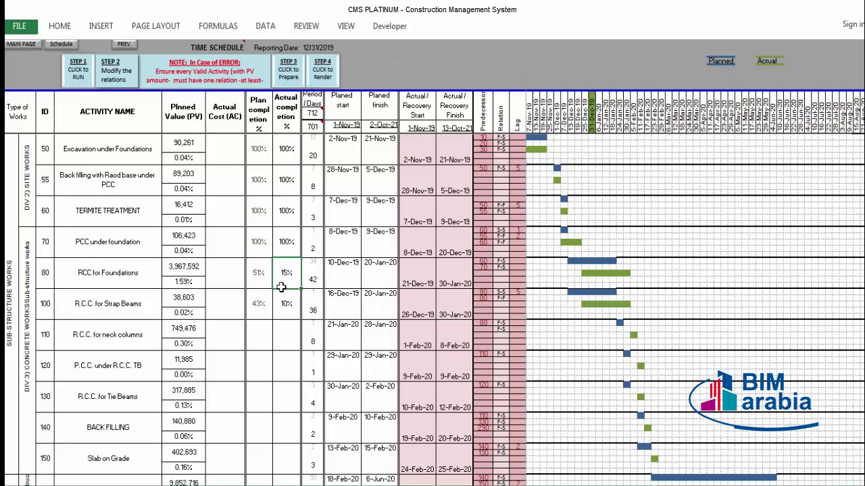
Check planned against actual completion activity by activity, including Excavation, Back filling, PCC under foundation, RCC for Foundations and Strap Beams.
click(259, 158)
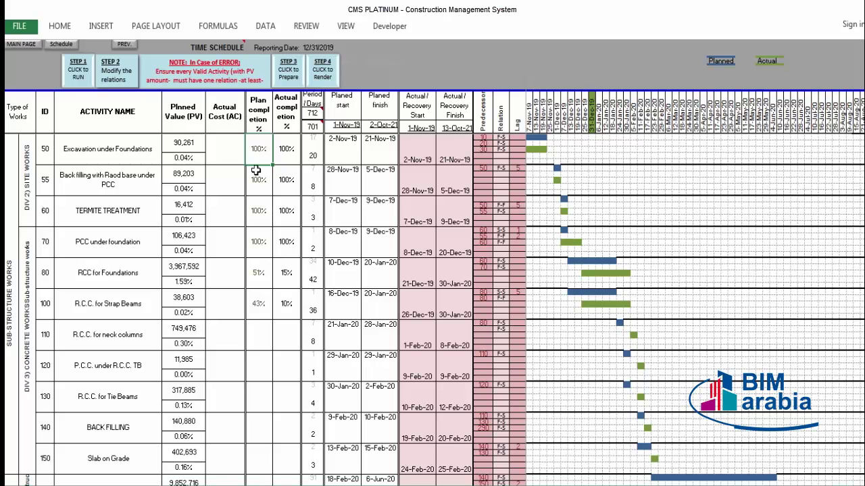
click(284, 160)
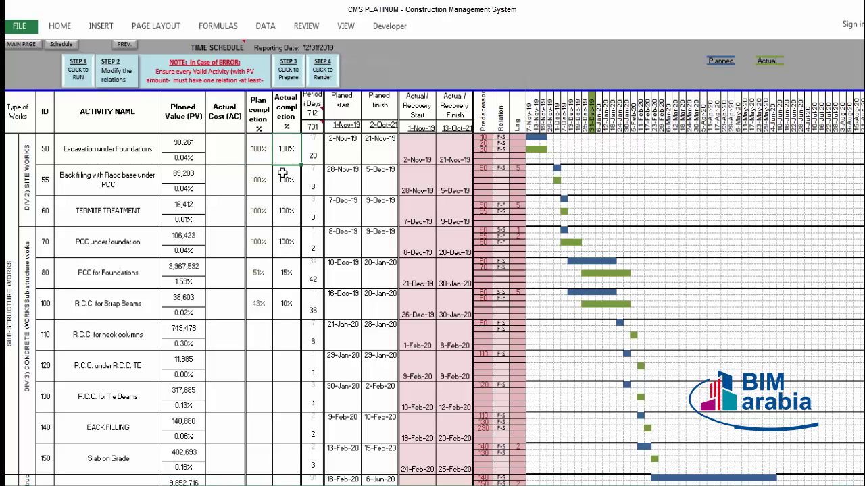
click(267, 185)
click(278, 187)
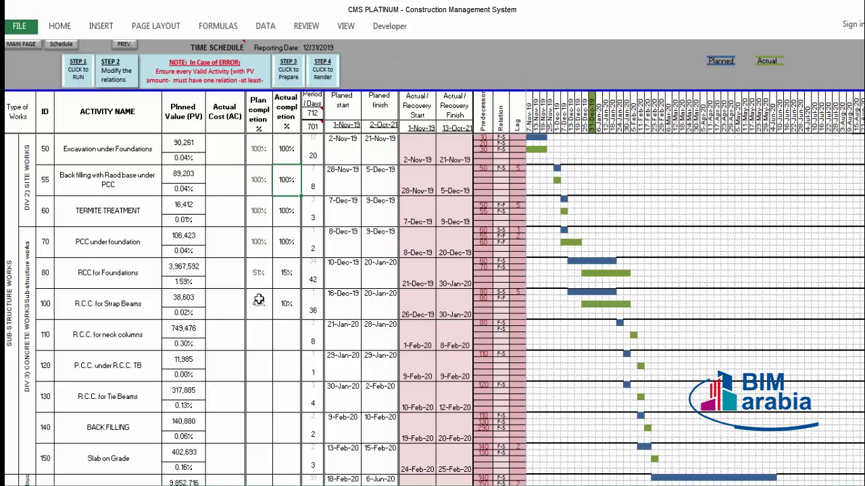
click(255, 251)
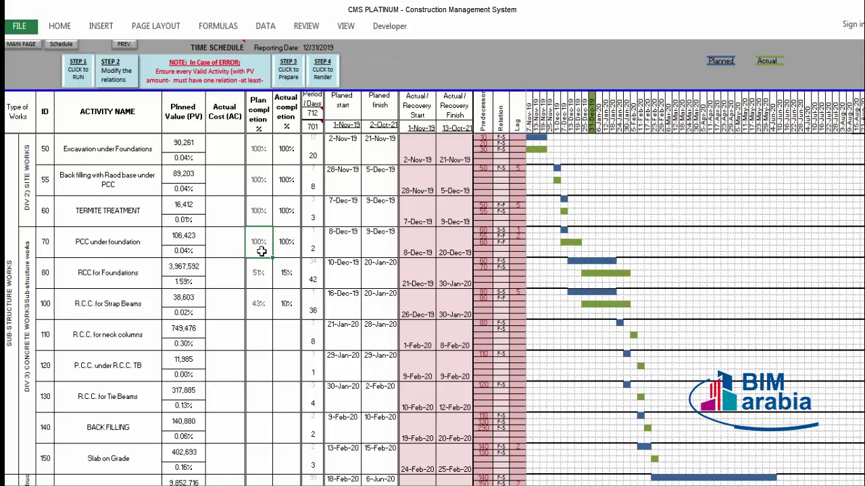
click(287, 250)
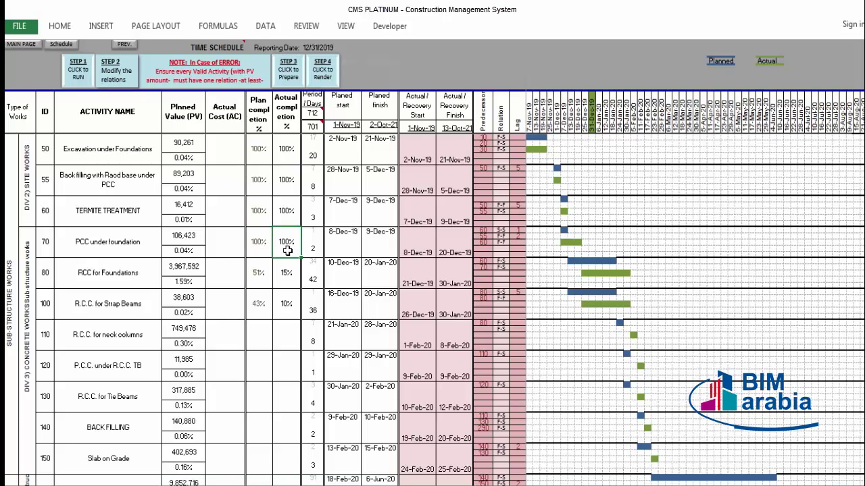
click(267, 283)
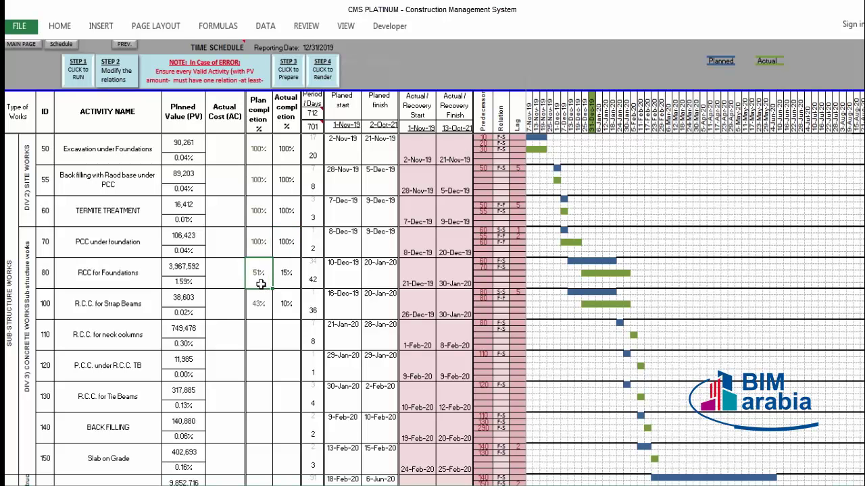
click(286, 284)
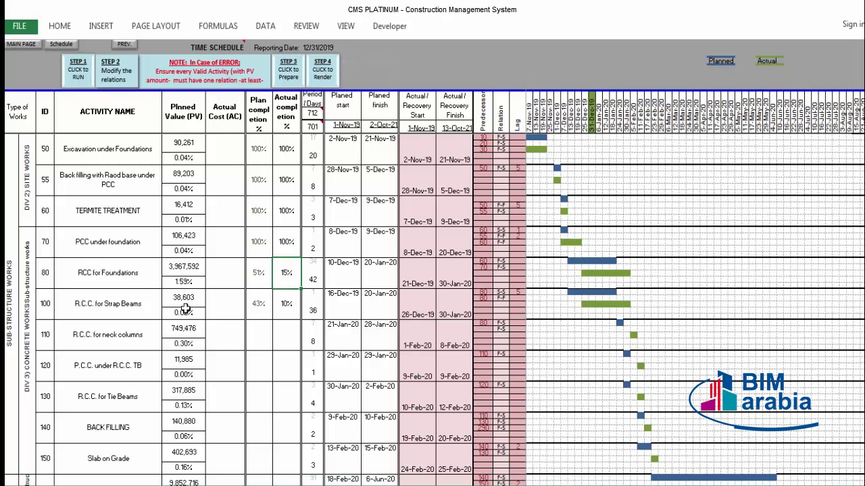
click(258, 312)
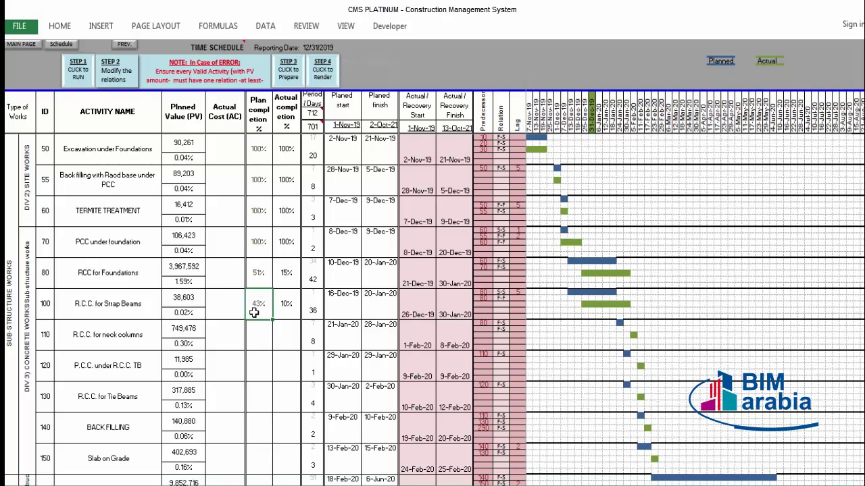
click(283, 314)
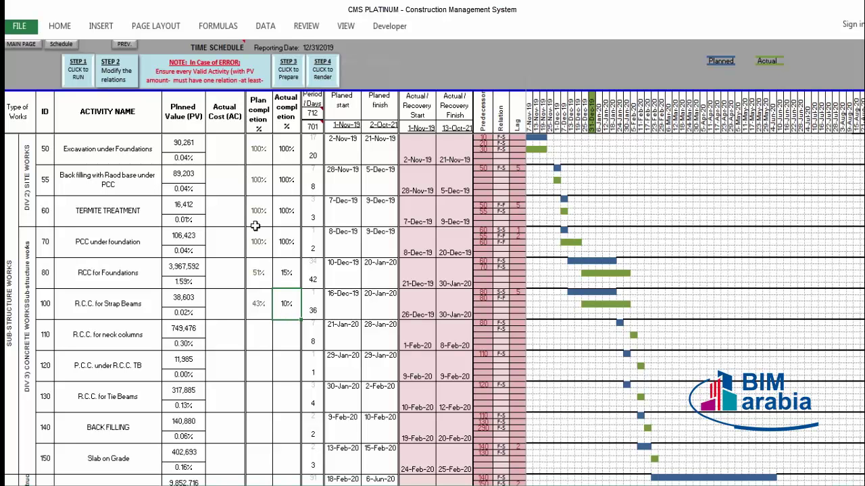
Examine the activities' completion percentages against their planned dates, and compare PCC under foundation's planned finish with its recovery finish.
drag(257, 145, 256, 299)
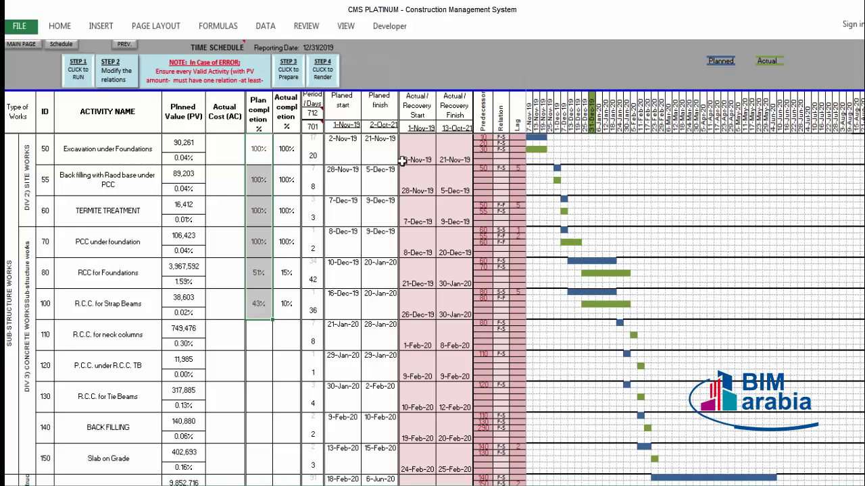
drag(343, 170, 379, 308)
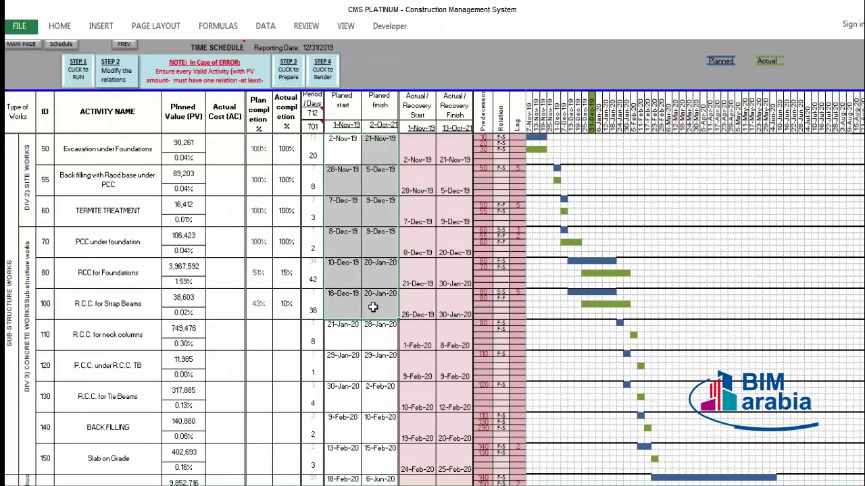
drag(286, 174, 287, 308)
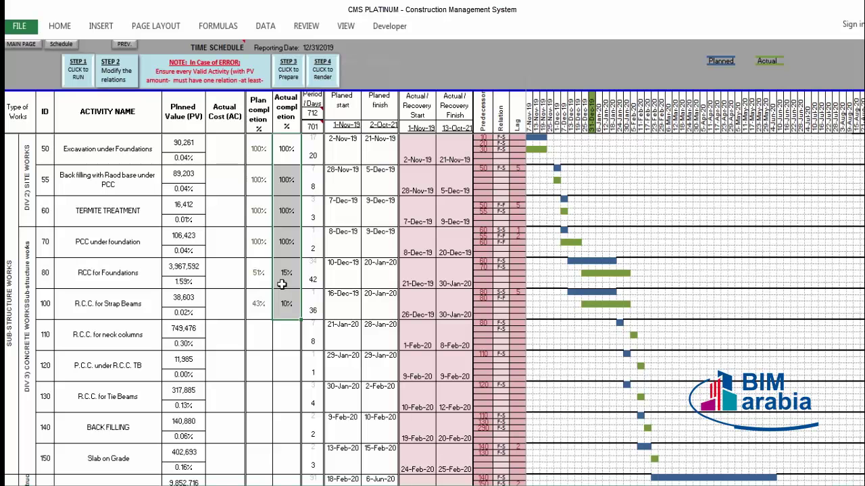
click(282, 274)
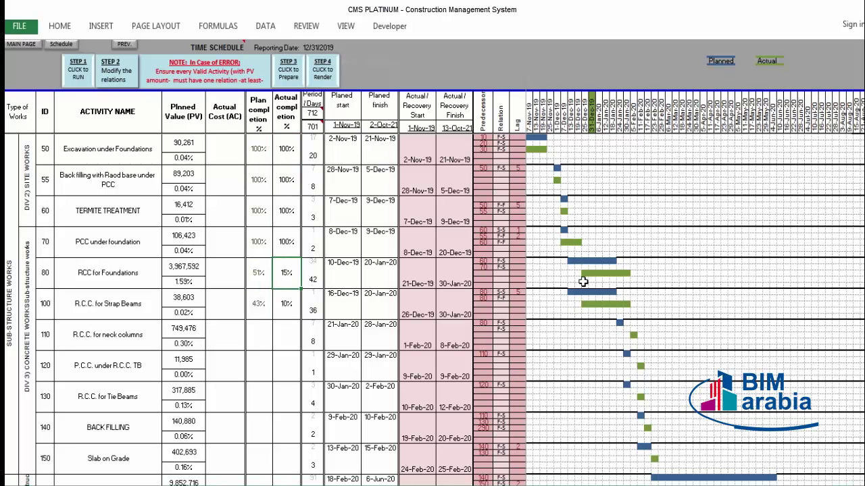
click(447, 249)
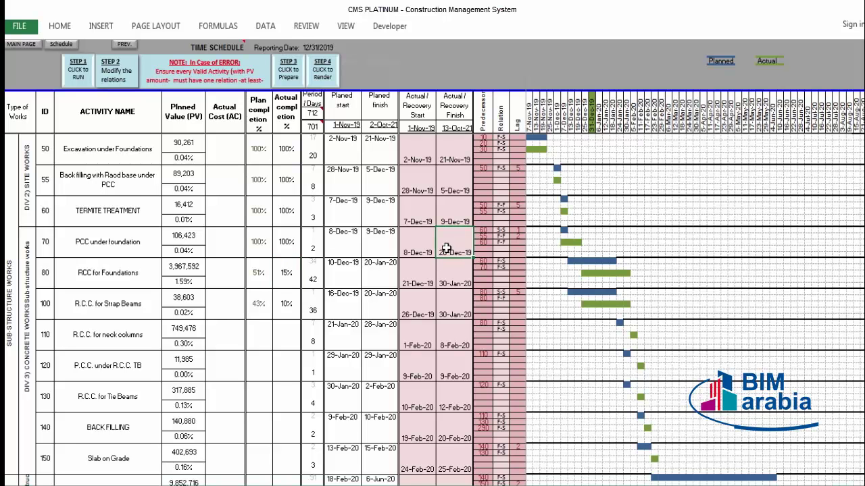
click(387, 248)
click(451, 244)
Compare planned and actual completion for RCC for Foundations and R.C.C. for Strap Beams, plus RCC for Foundations' planned and recovery finish dates.
drag(264, 273, 278, 273)
drag(257, 303, 283, 304)
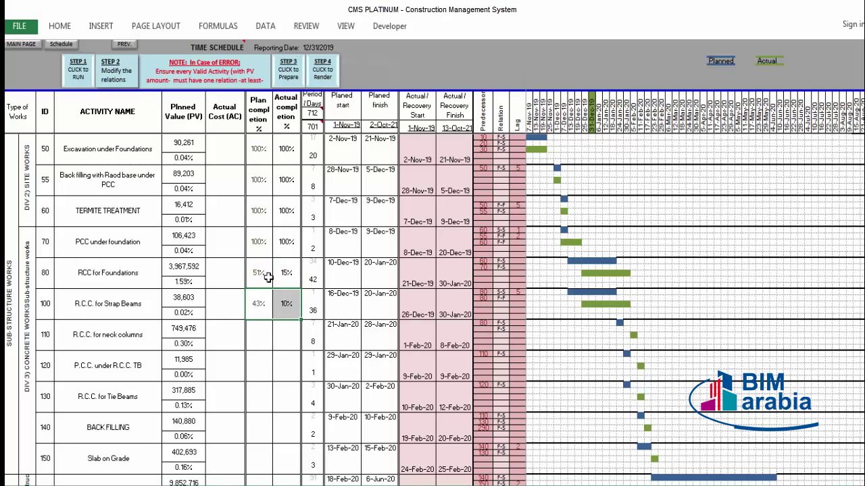
drag(264, 273, 277, 310)
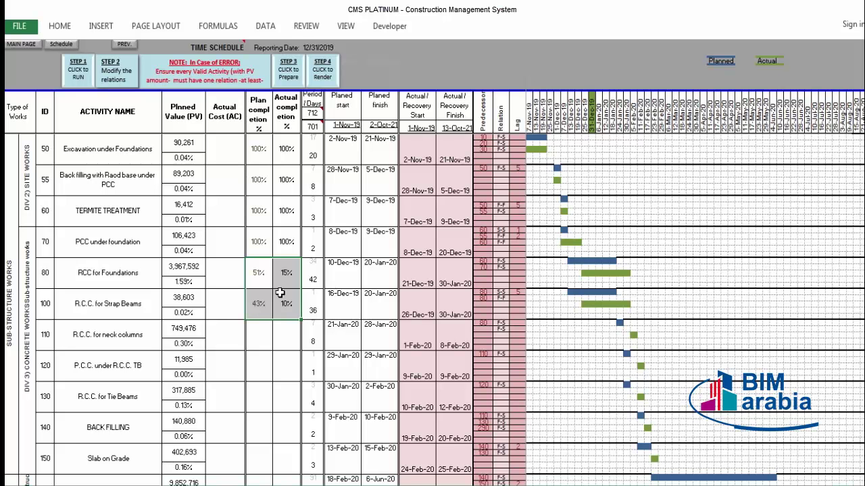
drag(287, 275, 287, 306)
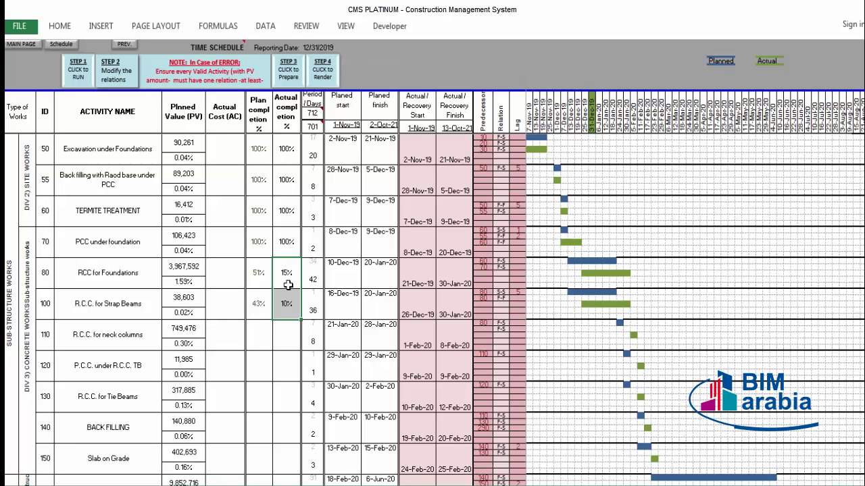
click(446, 280)
click(379, 282)
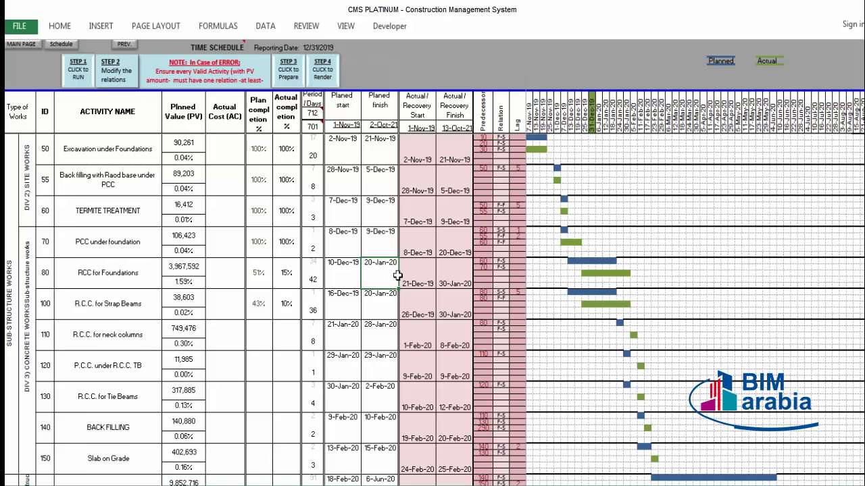
scroll(357, 299, down, 1)
scroll(357, 299, up, 1)
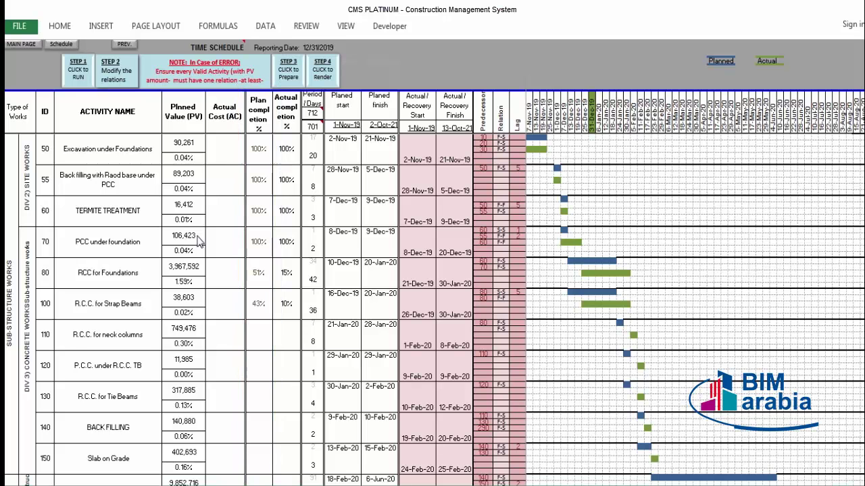
Examine the schedule's total planned and actual completion percentages and the cumulative planned value for month 2.
scroll(354, 375, down, 10)
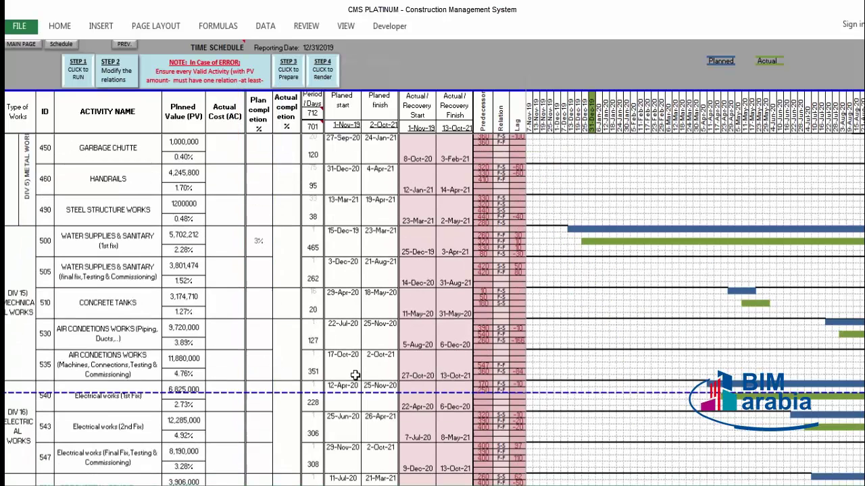
scroll(351, 371, down, 4)
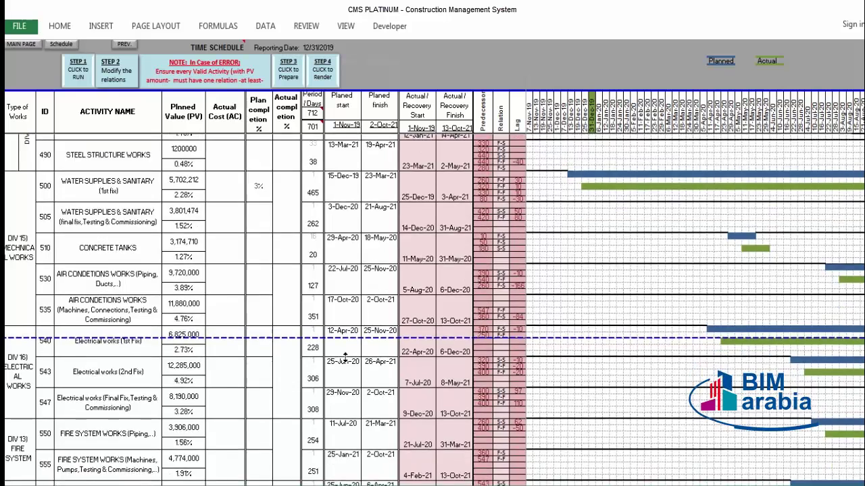
scroll(345, 357, down, 8)
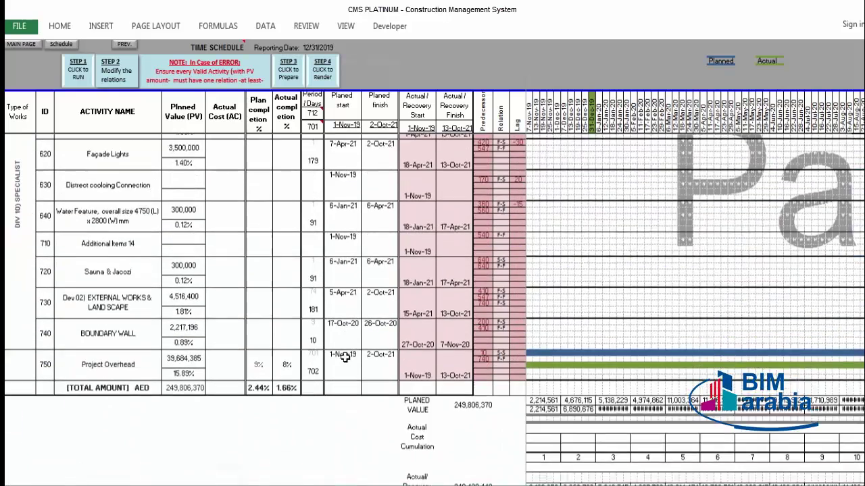
scroll(344, 358, down, 5)
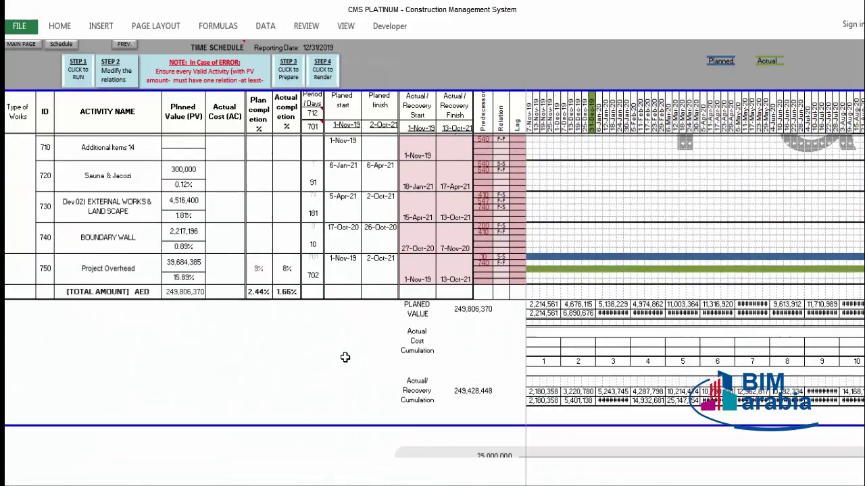
scroll(345, 357, down, 1)
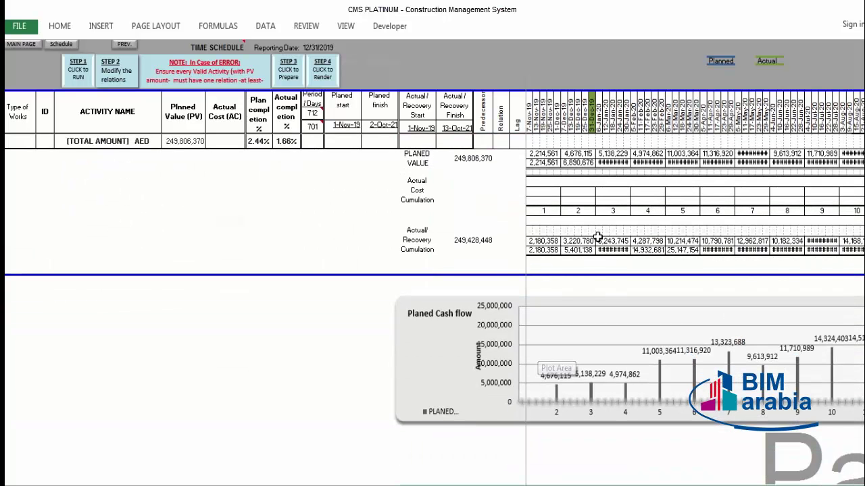
click(580, 165)
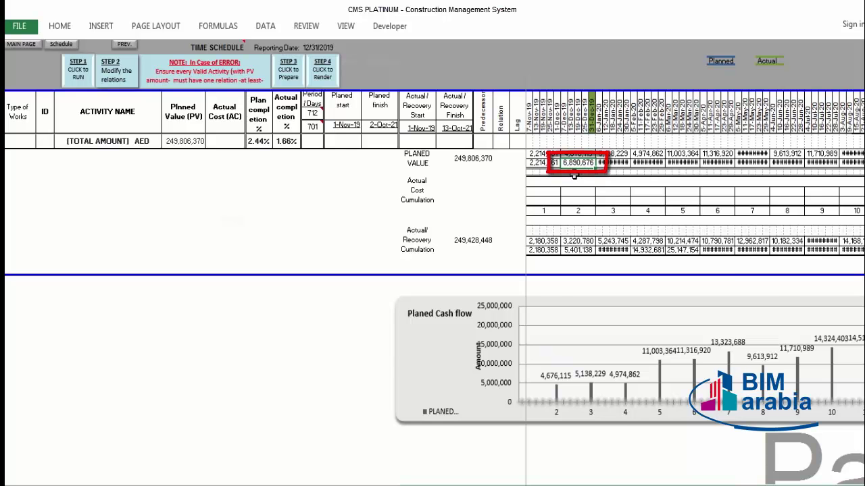
scroll(566, 177, up, 2)
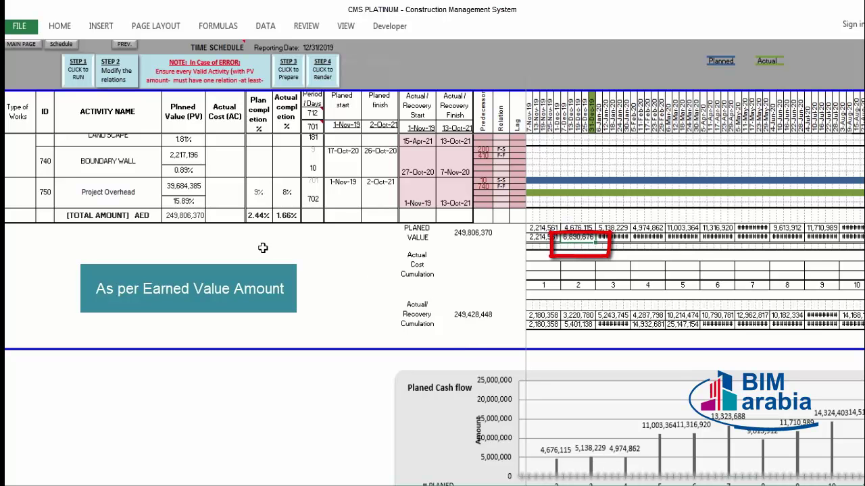
click(286, 216)
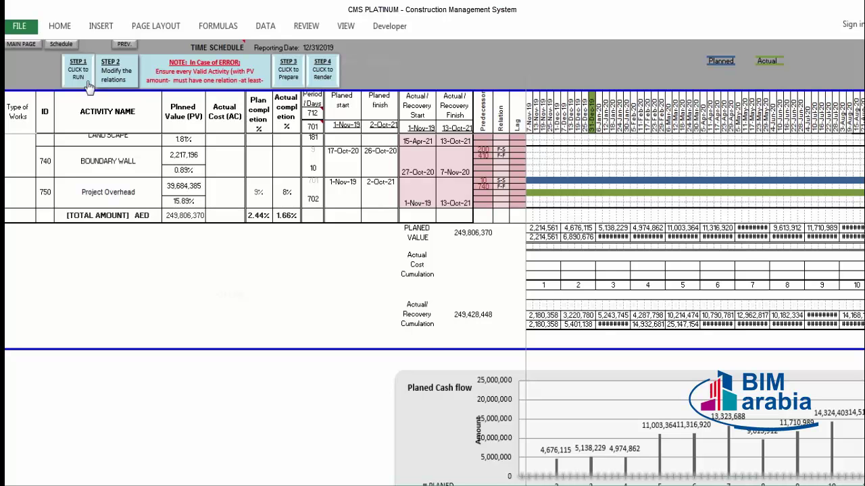
Open the Base Line charts and examine the Planned Value and Progress Recovery lines on the S curve.
click(21, 44)
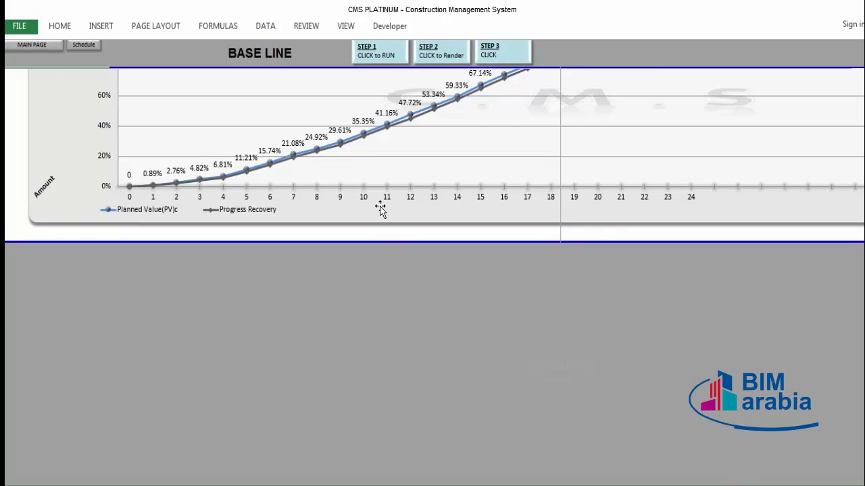
scroll(381, 209, up, 5)
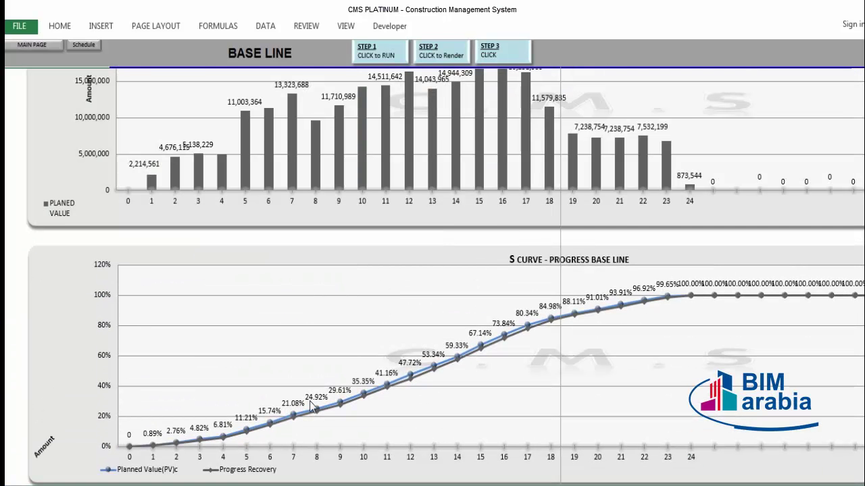
scroll(291, 411, down, 2)
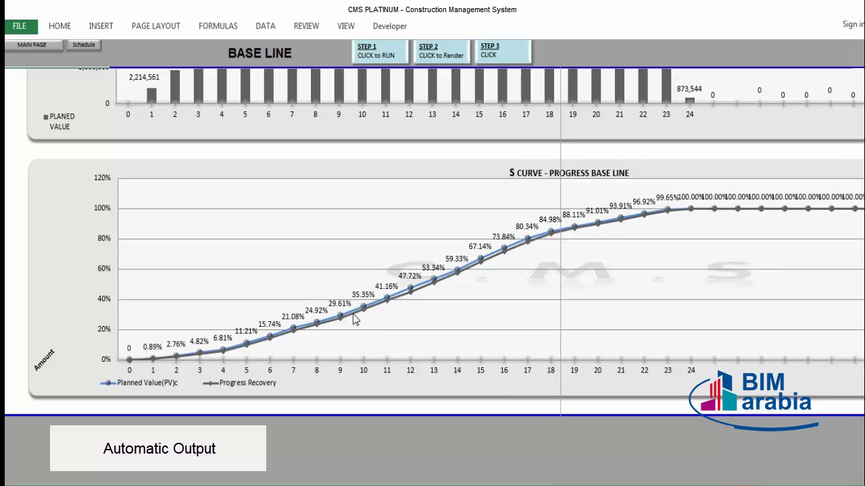
mouse_move(346, 324)
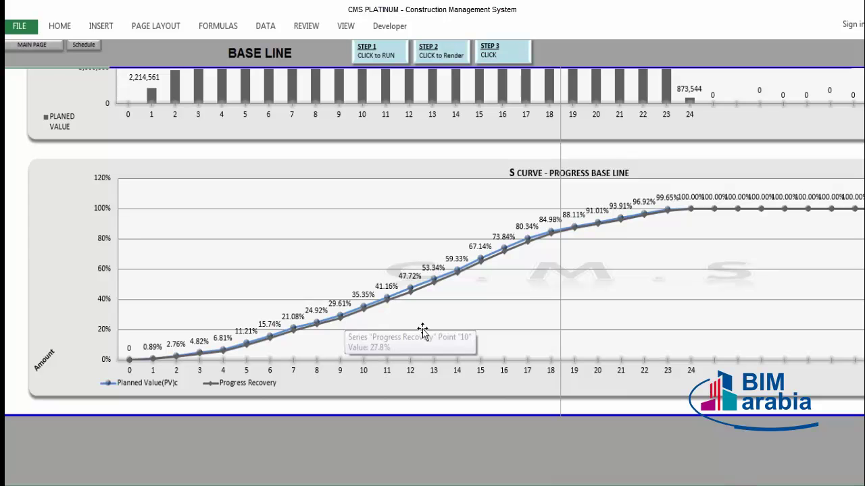
Open the All Cost Control sheet and examine its ID, activity name, planned value, actual cost, period, planned start and planned finish columns.
click(31, 50)
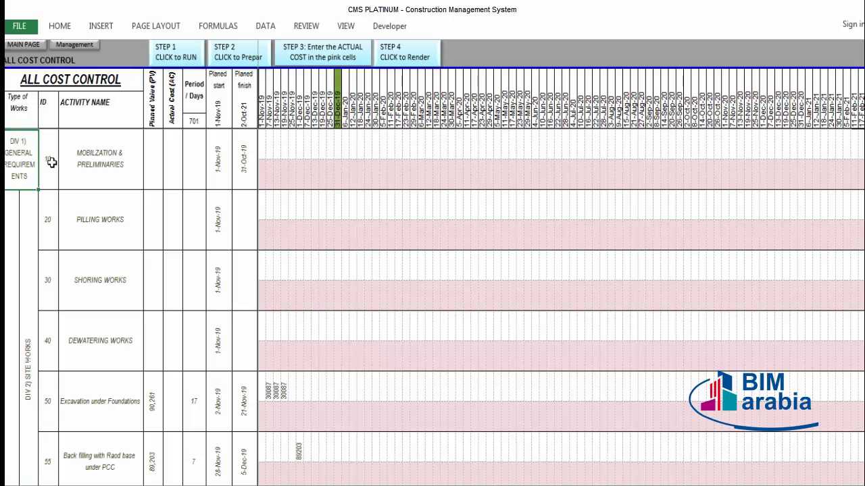
drag(52, 165, 53, 250)
drag(50, 168, 42, 268)
drag(106, 170, 108, 382)
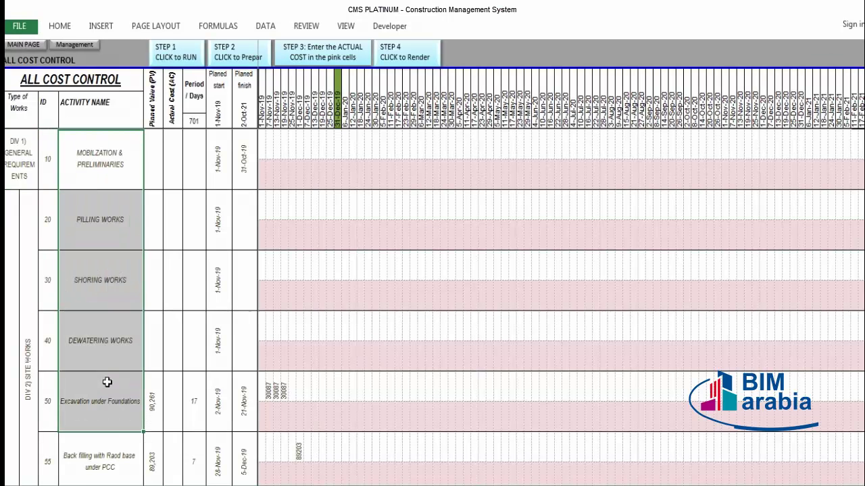
drag(153, 144, 150, 309)
drag(172, 155, 167, 378)
drag(194, 162, 200, 283)
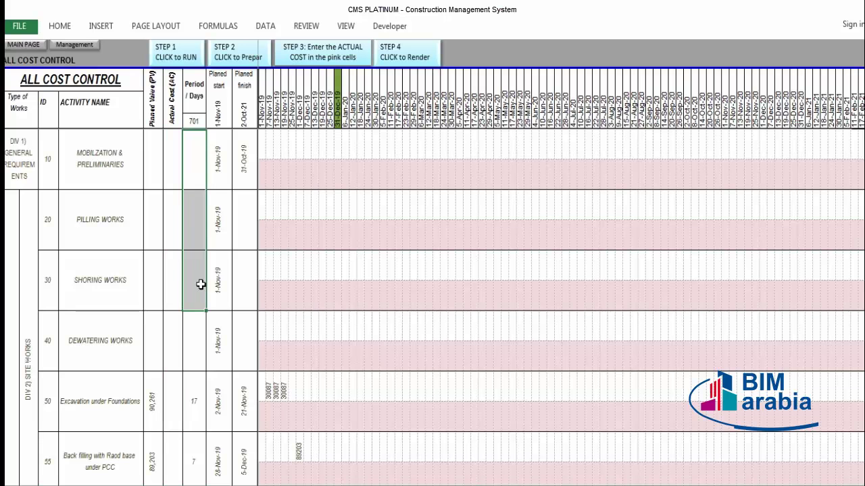
click(221, 160)
click(218, 96)
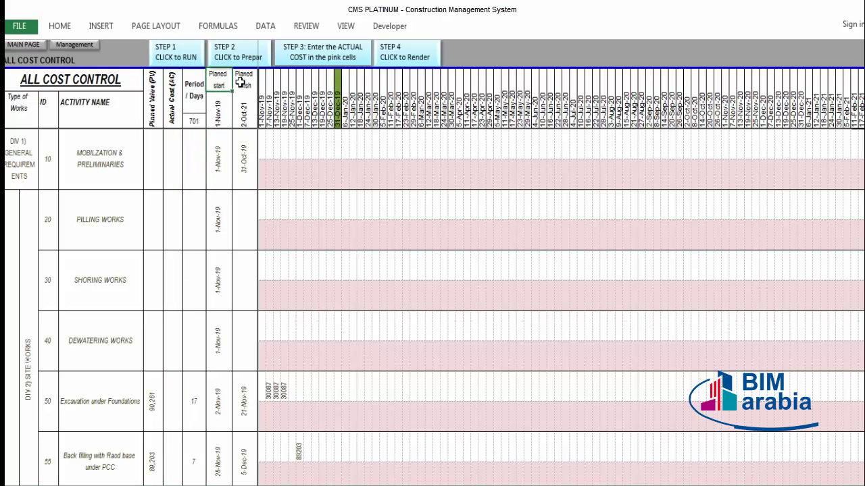
click(242, 88)
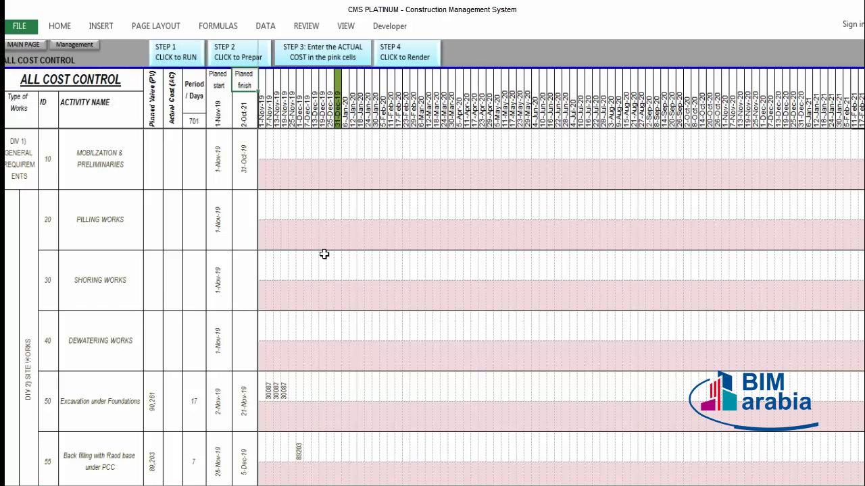
Examine the site works activities from Excavation under Foundations to Termite Treatment, including the excavation's planned value.
scroll(325, 255, down, 1)
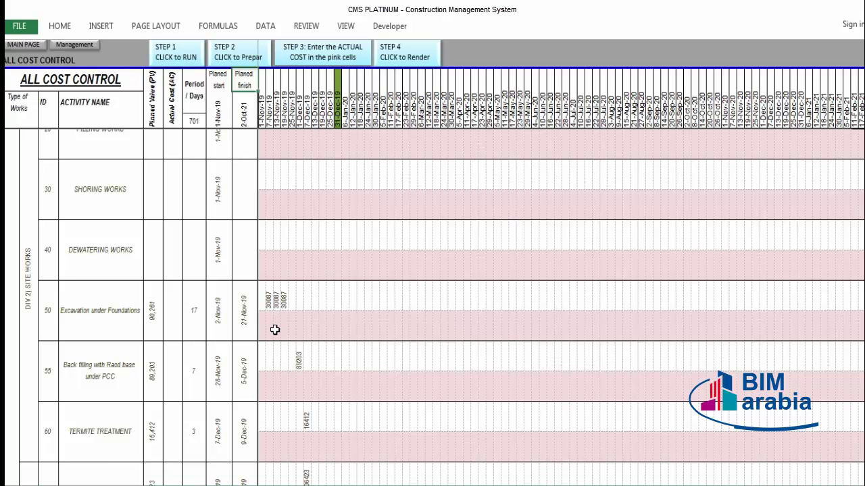
scroll(275, 330, down, 1)
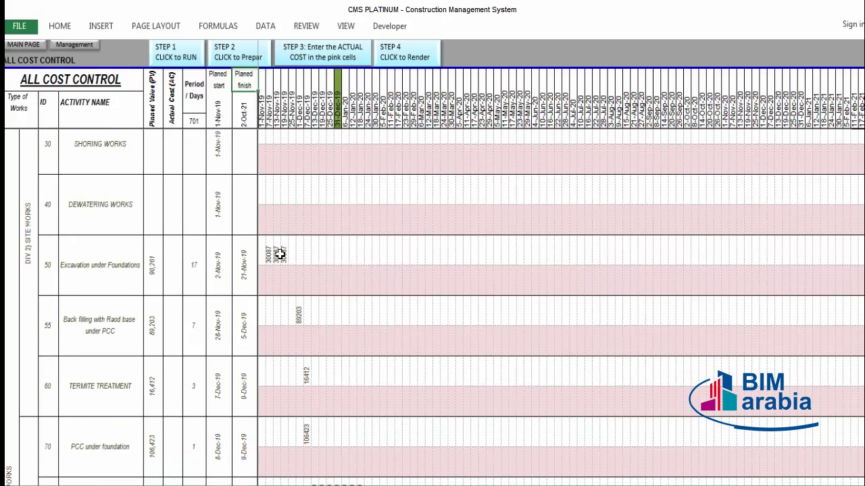
scroll(333, 389, down, 1)
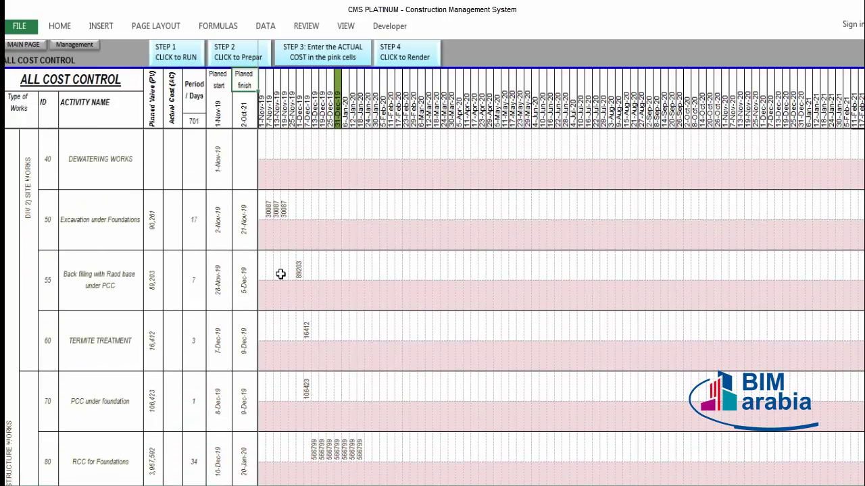
click(88, 215)
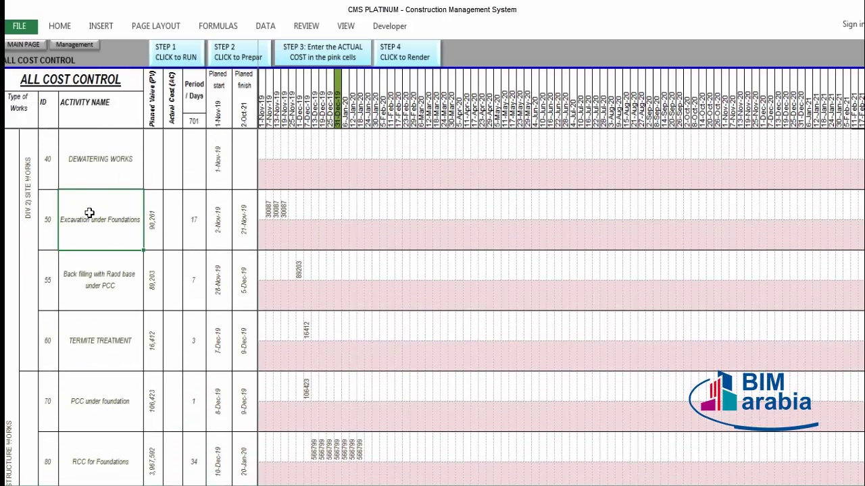
click(161, 218)
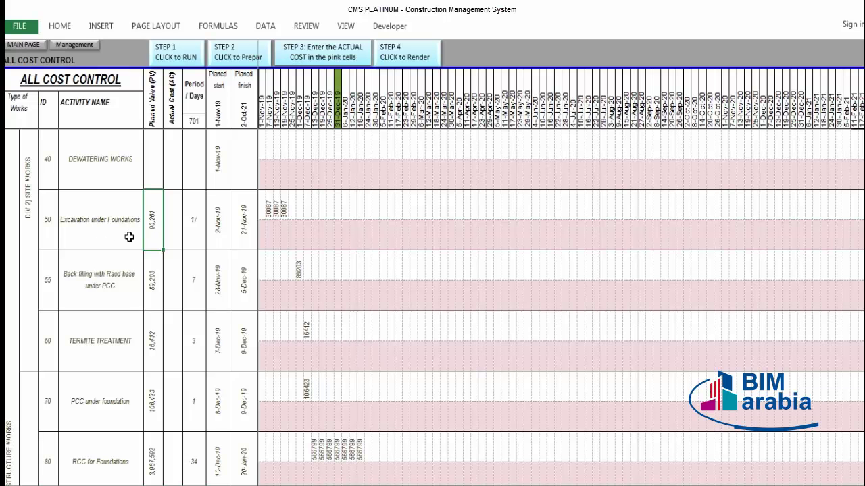
click(125, 278)
click(101, 324)
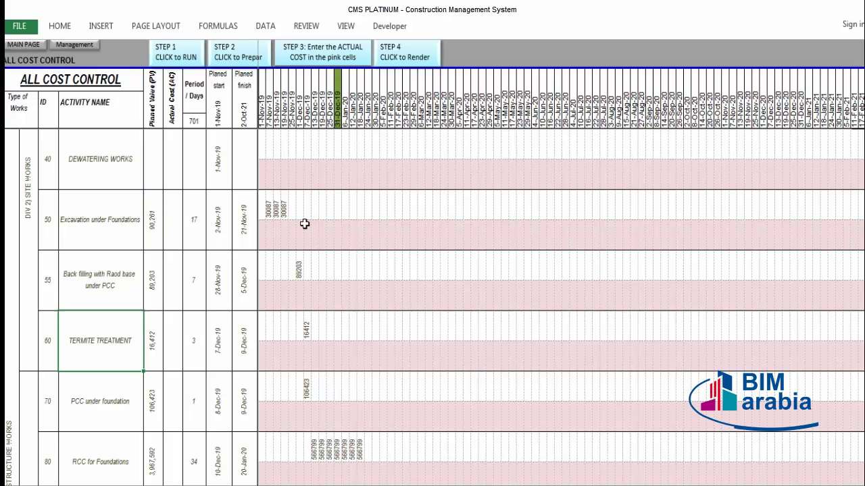
Examine how planned costs are distributed over the dates for excavation, backfilling under PCC, termite treatment and PCC under foundation.
drag(271, 206, 325, 206)
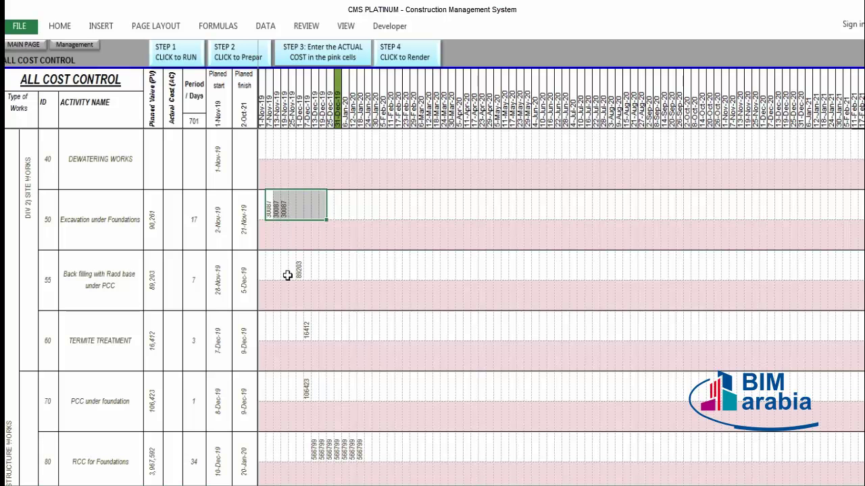
click(299, 267)
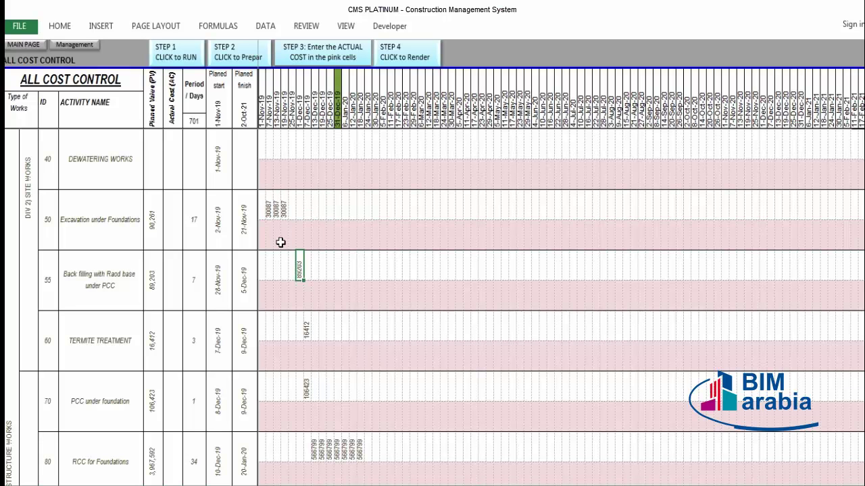
drag(270, 208, 292, 207)
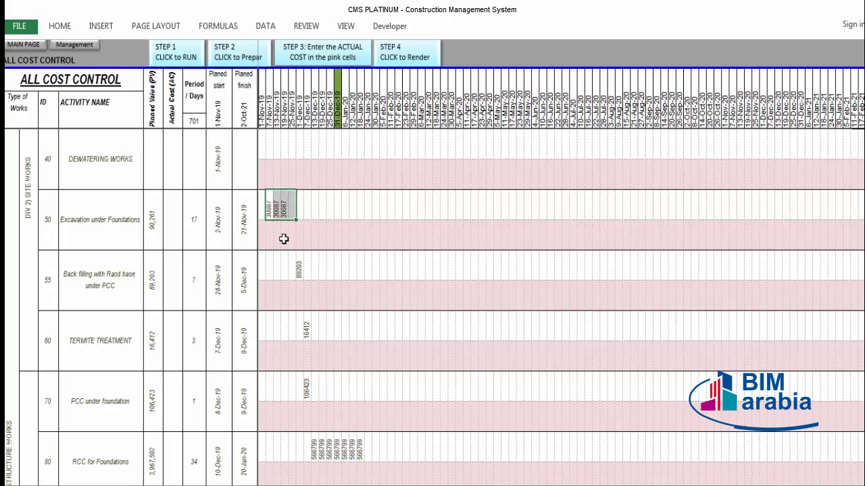
click(301, 271)
click(306, 331)
click(302, 392)
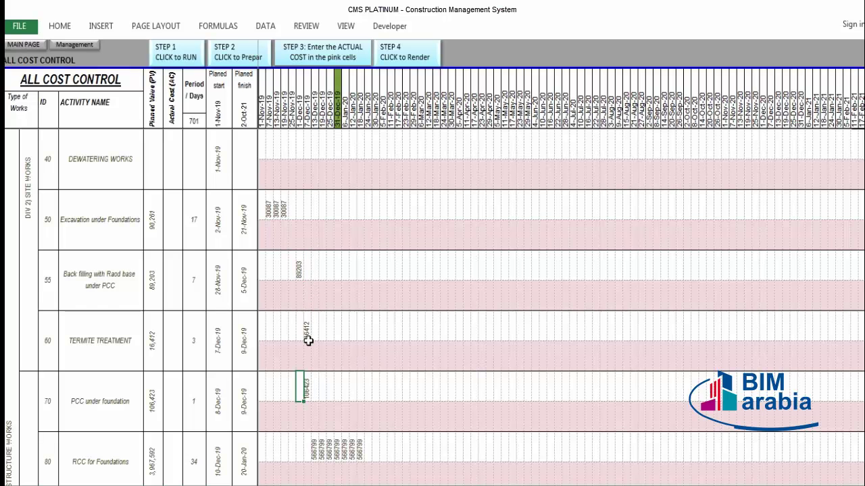
Examine the dated planned costs of RCC for Foundations, R.C.C. for Strap Beams and R.C.C. for neck columns.
scroll(310, 338, down, 4)
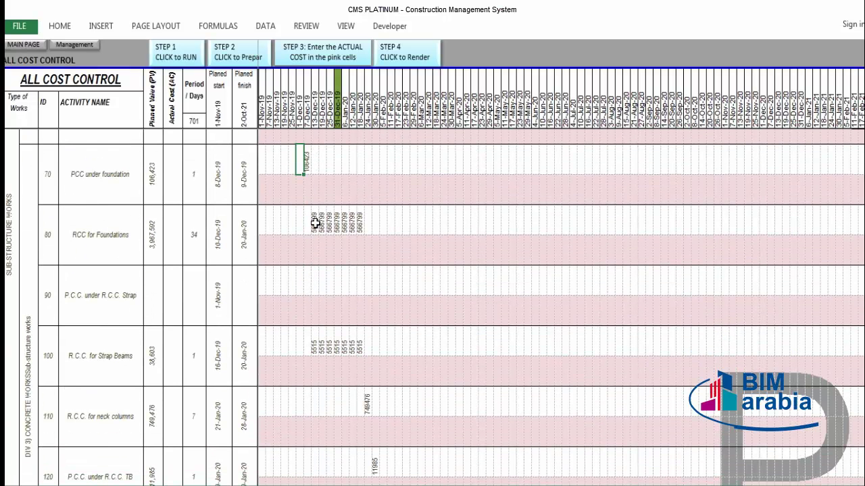
drag(315, 223, 368, 219)
drag(315, 343, 367, 345)
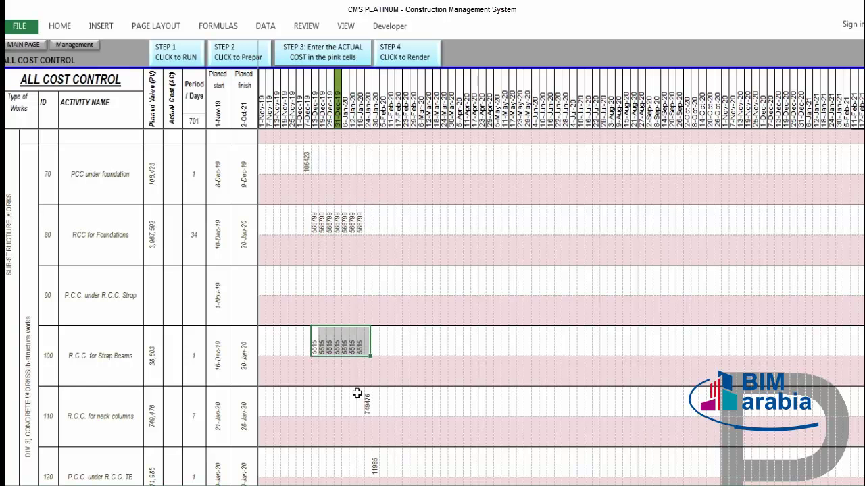
click(367, 406)
scroll(317, 256, up, 5)
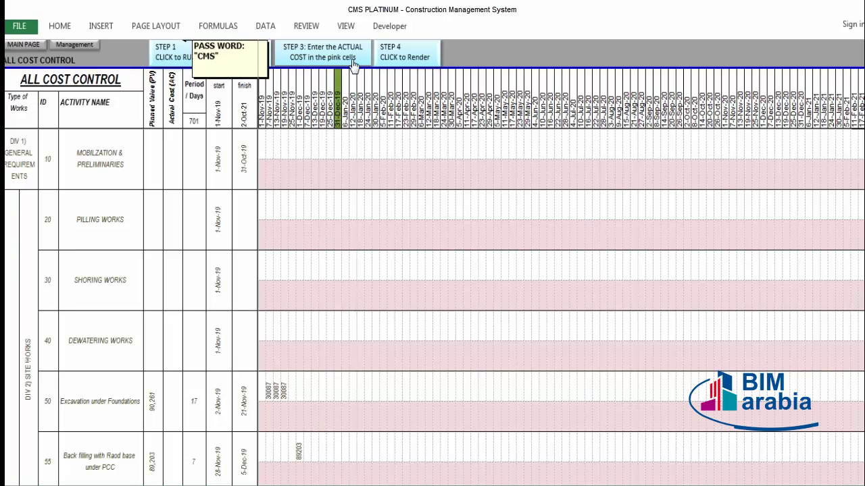
Run the project cost calculation and prepare the project cost sheet for actual cost entry.
click(187, 57)
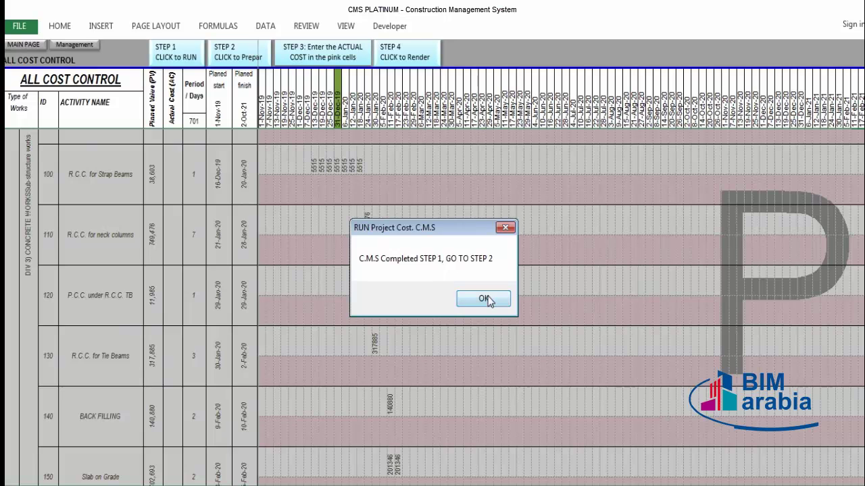
click(484, 296)
click(236, 54)
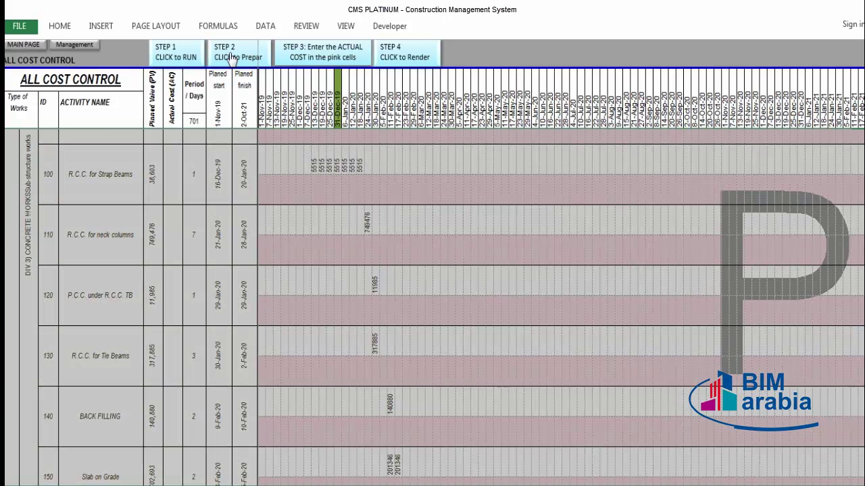
click(502, 306)
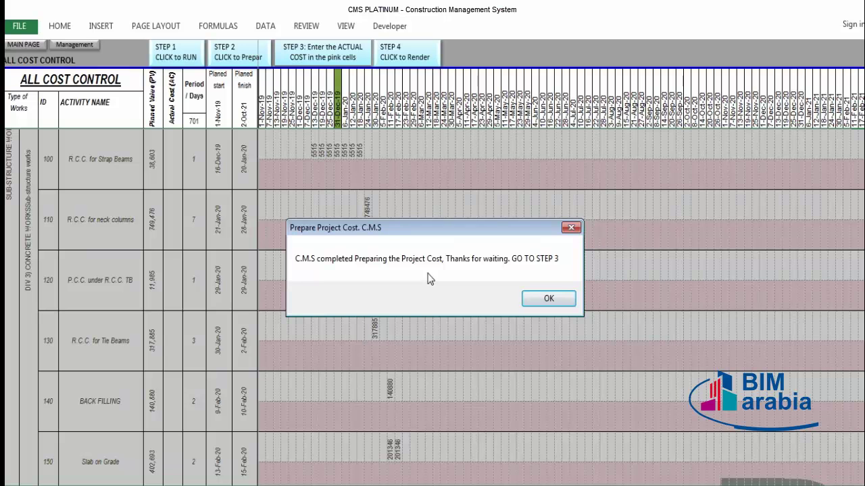
click(546, 301)
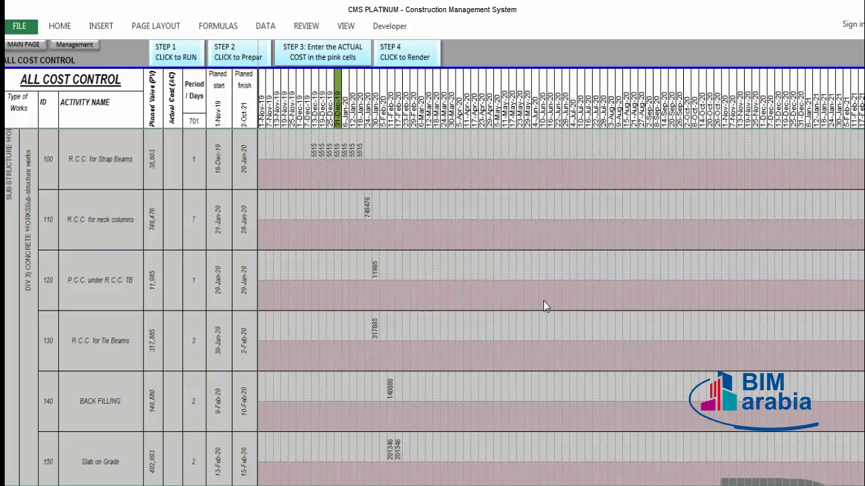
Enter actual costs of 30000 each for Excavation under Foundations on 7-Nov-19, 13-Nov-19 and 19-Nov-19.
click(287, 57)
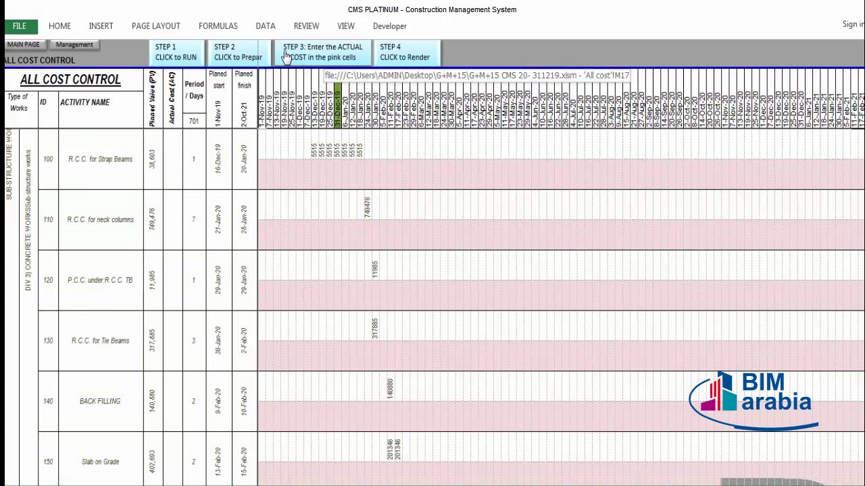
scroll(260, 178, down, 1)
scroll(253, 194, up, 1)
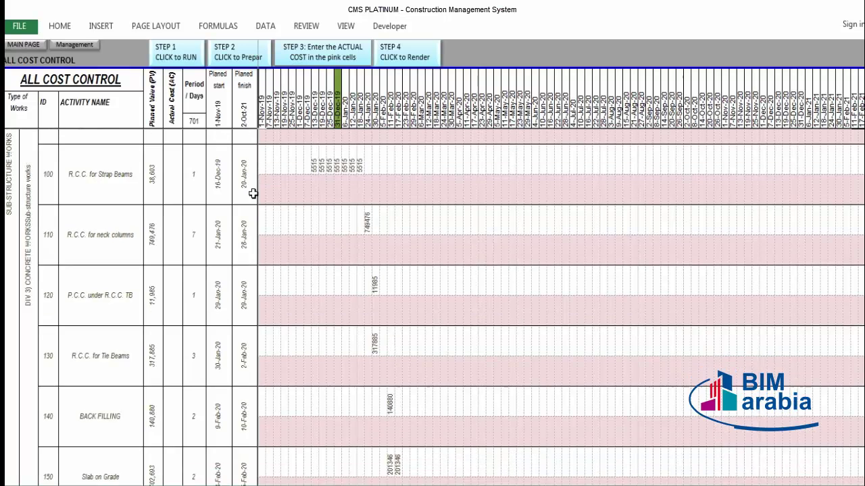
scroll(253, 194, up, 5)
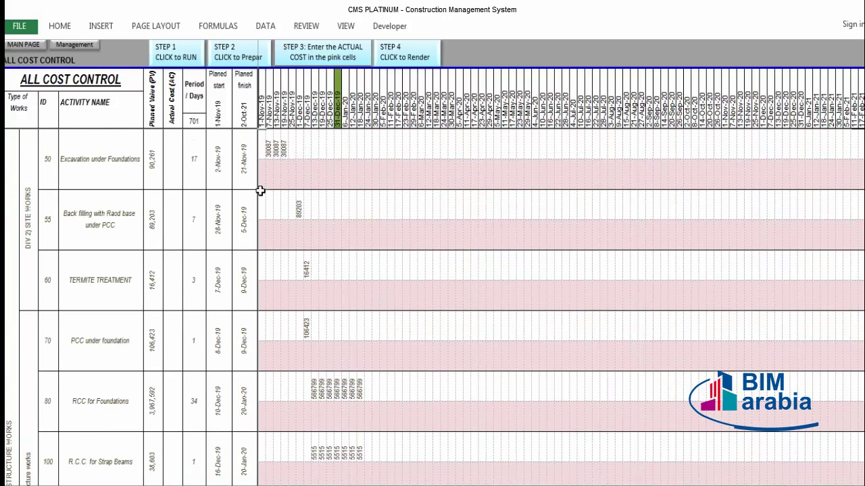
click(266, 181)
text(30000)
key(Tab)
text(30000)
key(Tab)
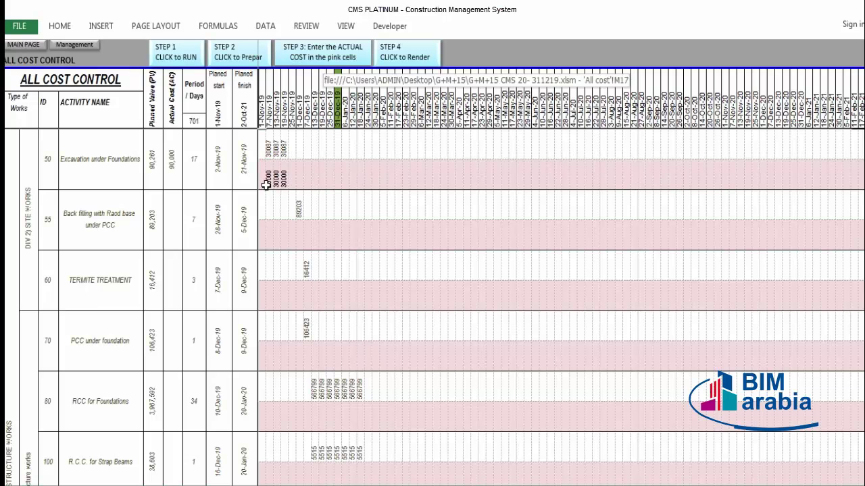
text(30000)
key(Tab)
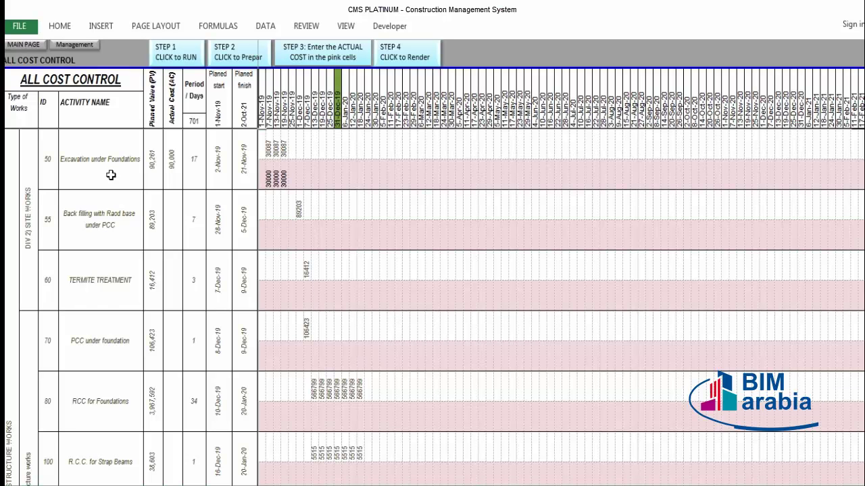
key(Tab)
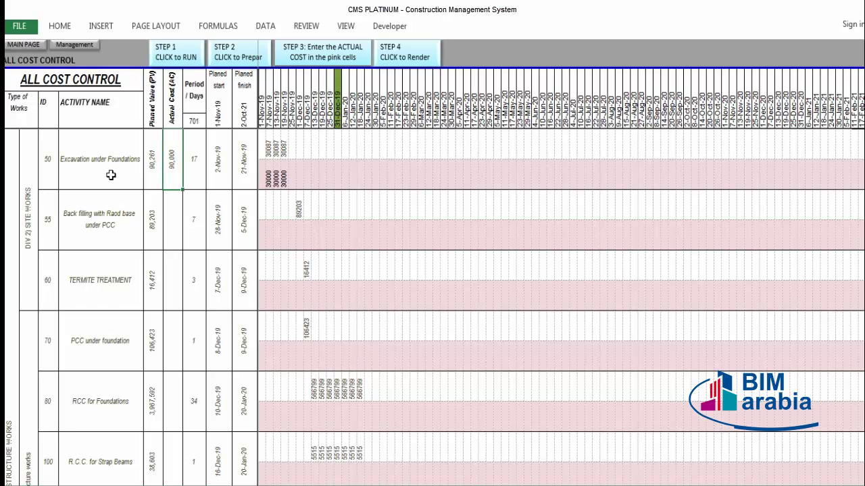
Enter actual costs of 80000 for the road base backfilling under PCC on 1-Dec-19 and 20000 for Termite Treatment on 7-Dec-19.
click(298, 239)
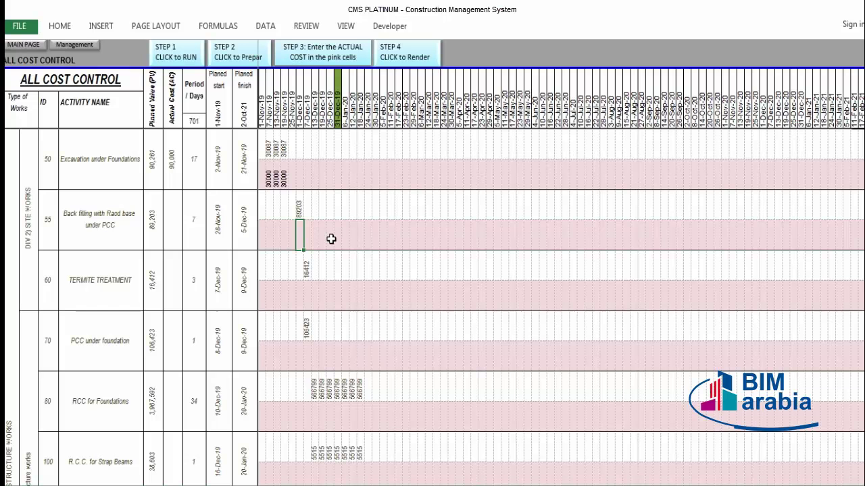
text(80000)
key(Return)
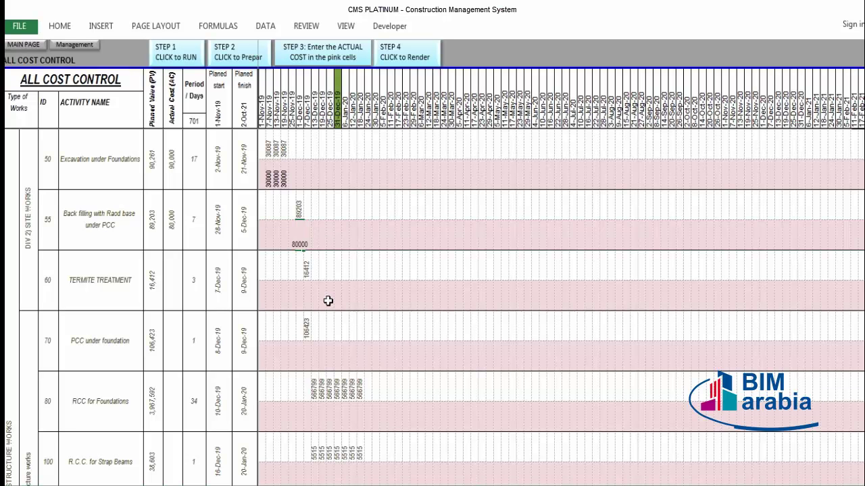
text(20000)
key(Return)
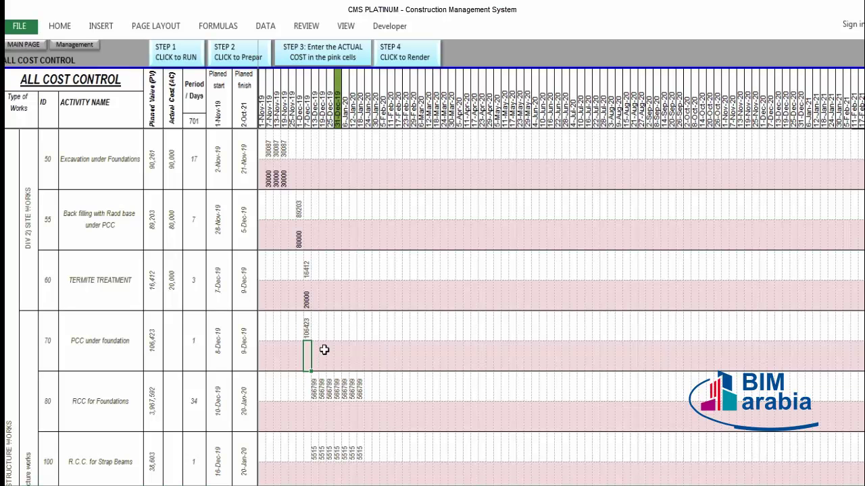
Enter PCC under foundation's actual costs as 50000 on 7-Dec-19, 40000 on 13-Dec-19 and 25000 on 19-Dec-19, and check its actual cost total.
scroll(324, 349, down, 2)
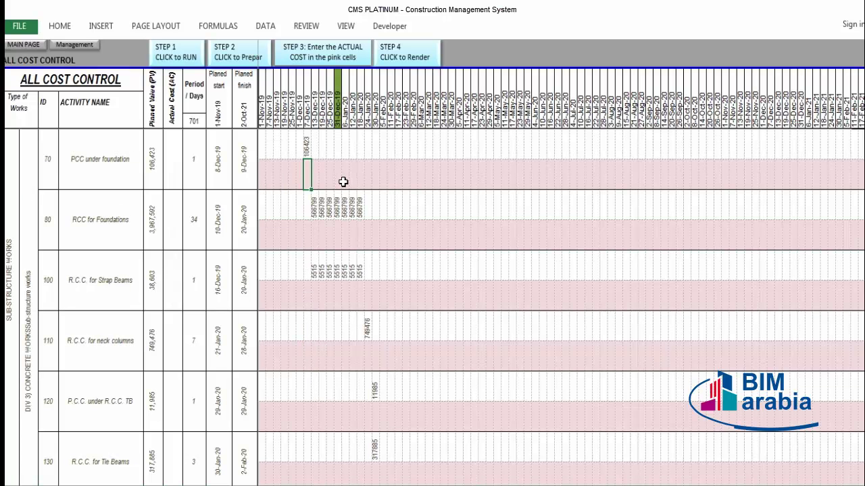
text(50000)
key(Return)
text(40000)
key(Return)
text(25)
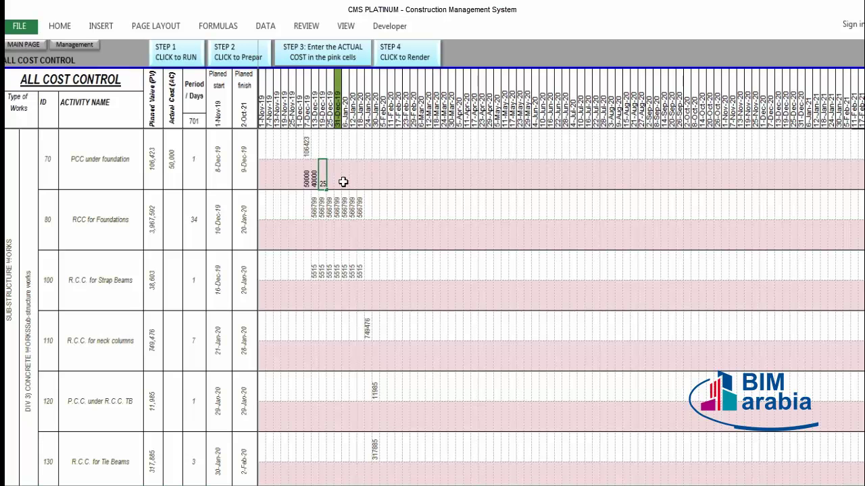
text(000)
key(Return)
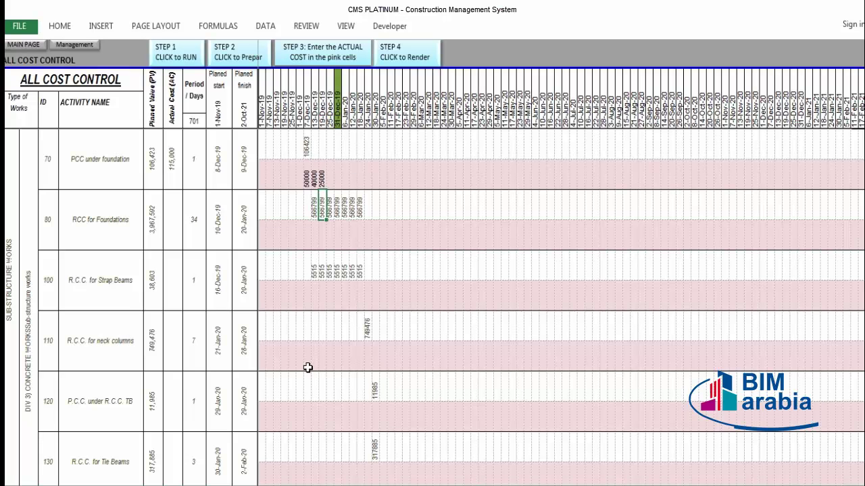
click(175, 177)
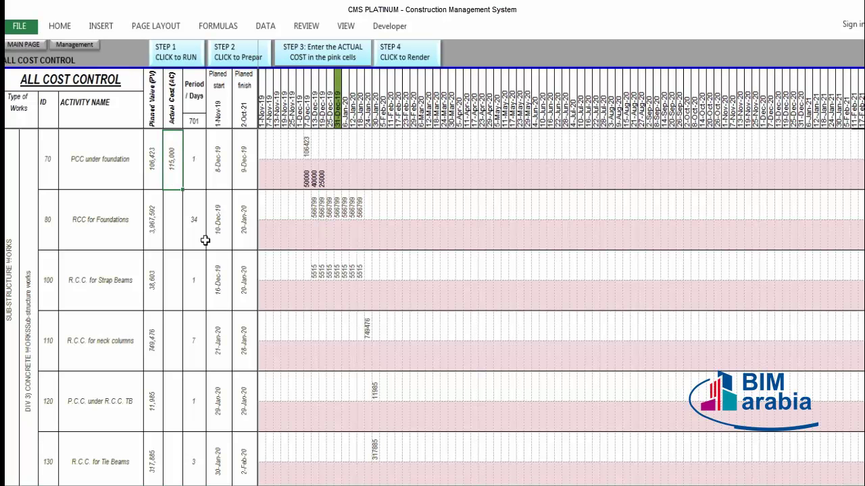
Enter actual costs of 200000 each for RCC for Foundations on 13, 19 and 25-Dec-19, and 6000 and 3000 for Strap Beams on 19 and 25-Dec-19.
click(324, 236)
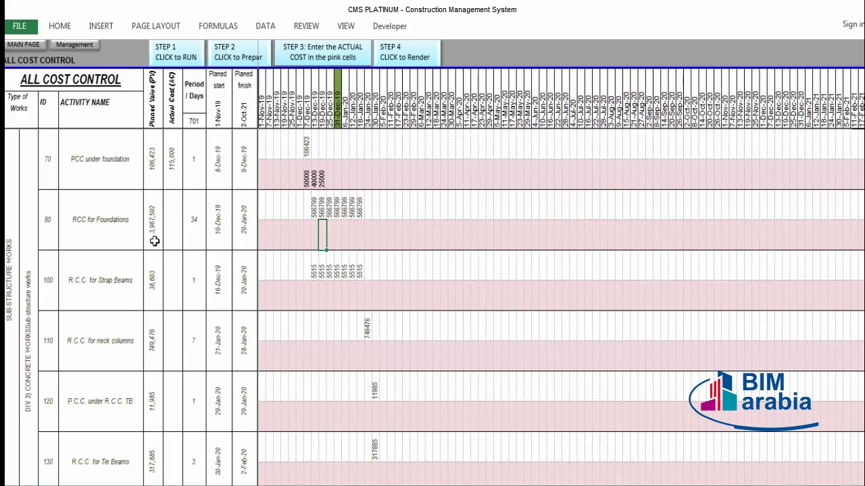
click(322, 298)
text(6000)
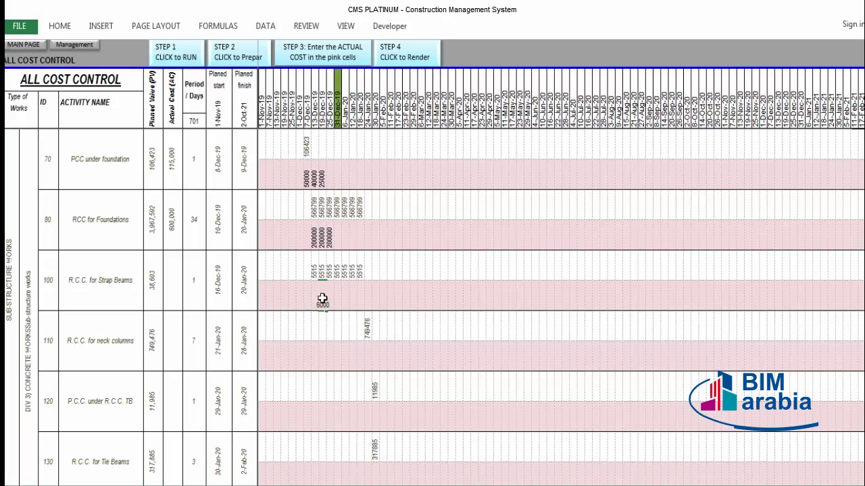
key(Tab)
text(3000)
key(Return)
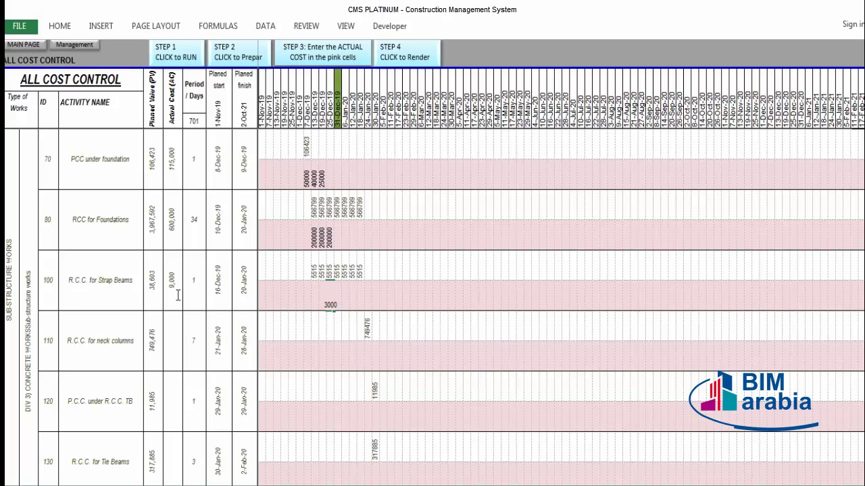
key(Return)
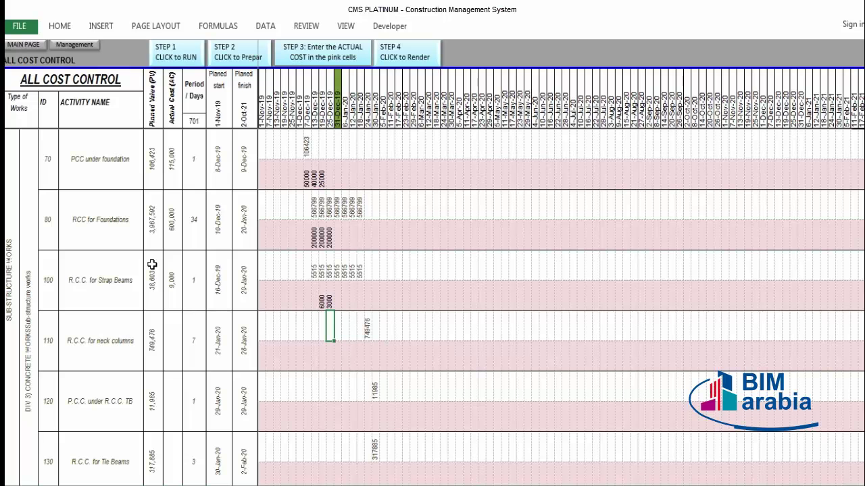
Enter Sub structure Blocks' actual costs as 34000 on 19-Dec-19 and 53000 on 25-Dec-19.
scroll(191, 315, down, 3)
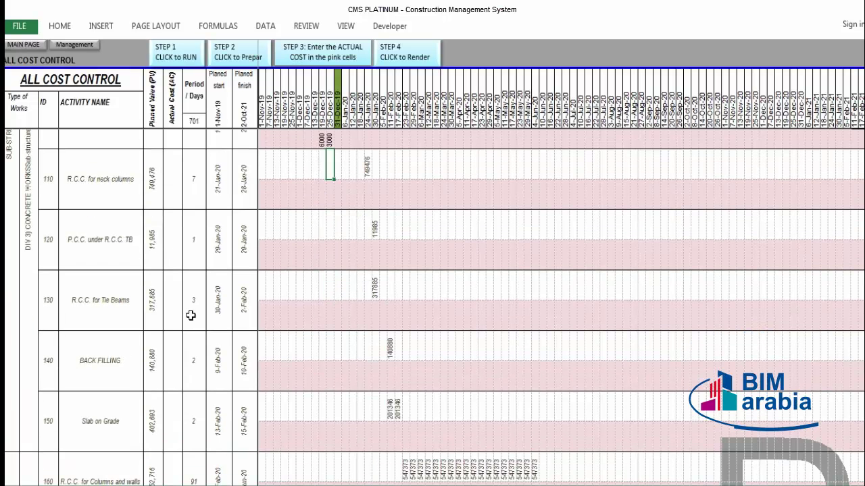
scroll(196, 324, down, 3)
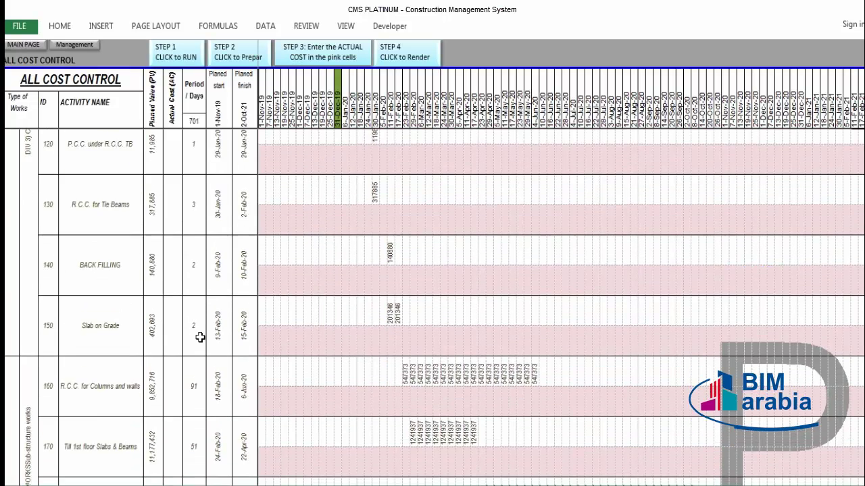
scroll(200, 338, down, 3)
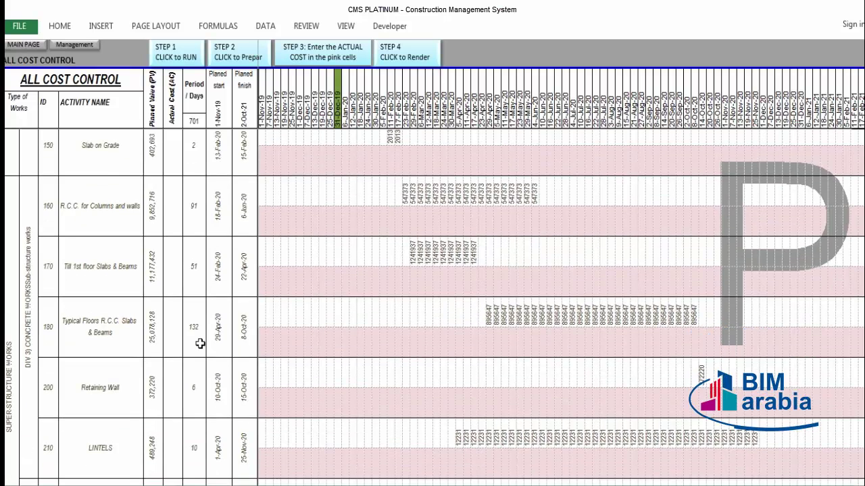
scroll(200, 344, down, 2)
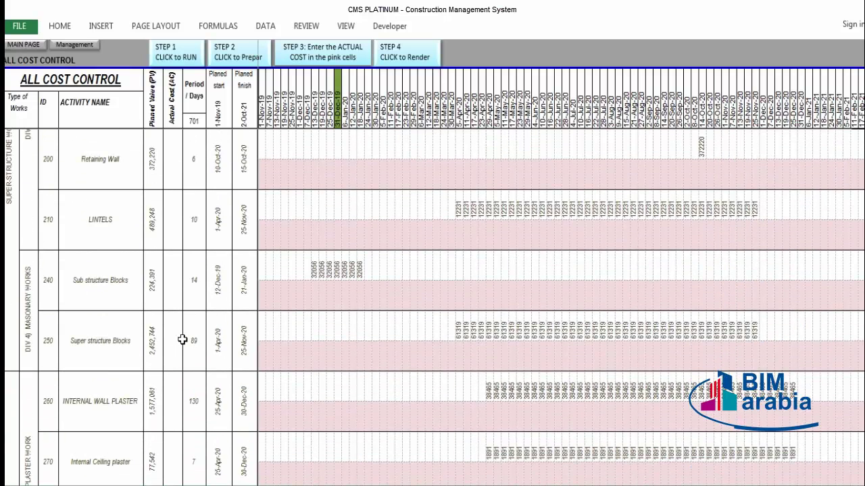
click(315, 290)
text(34000)
key(Tab)
text(3)
text(3000)
text(34000)
key(Return)
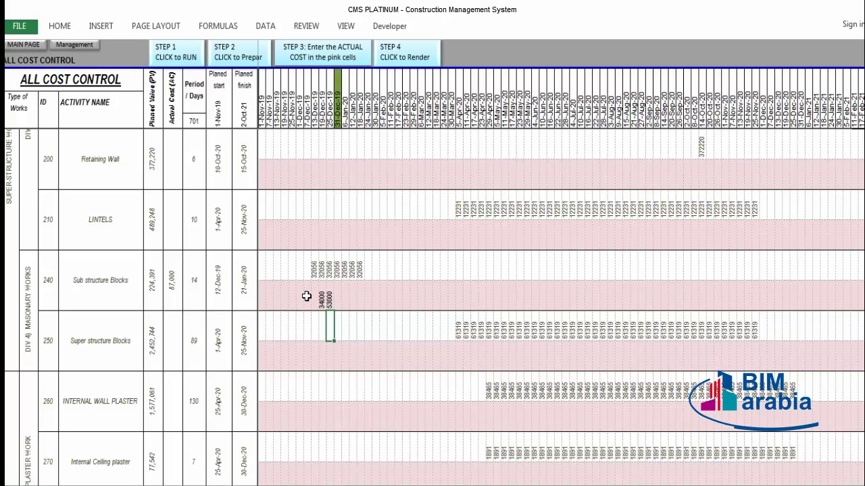
Enter Project Overhead's actual cost as 340000 for every weekly column from 1-Nov-19 through 31-Dec-19.
scroll(306, 296, down, 10)
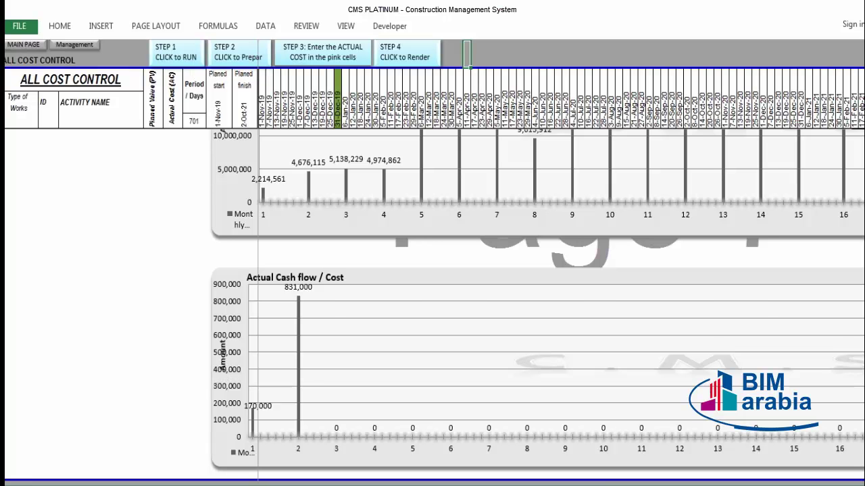
scroll(267, 272, up, 10)
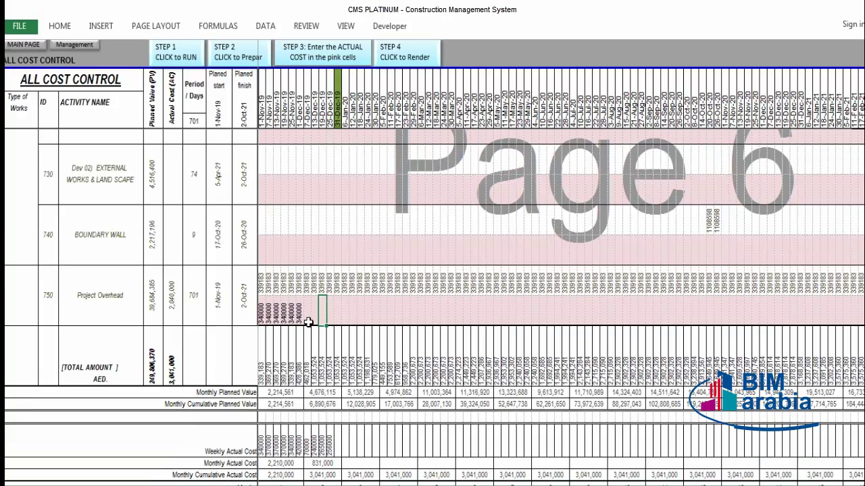
click(309, 318)
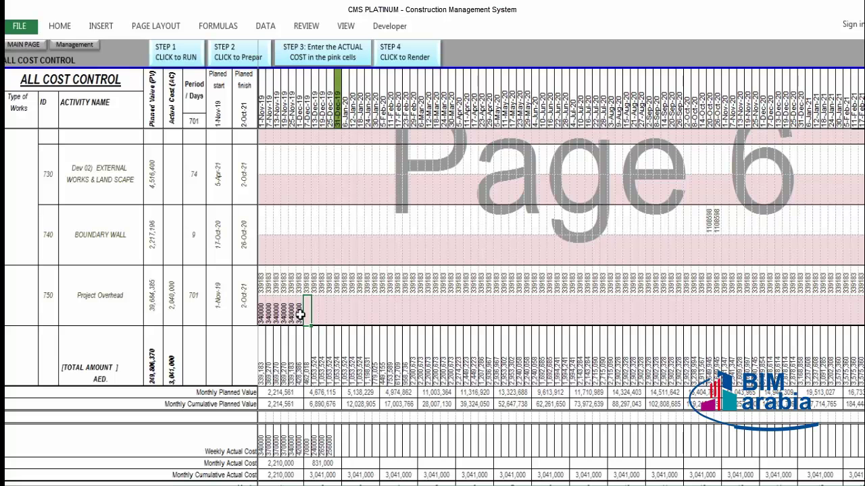
click(59, 26)
click(50, 60)
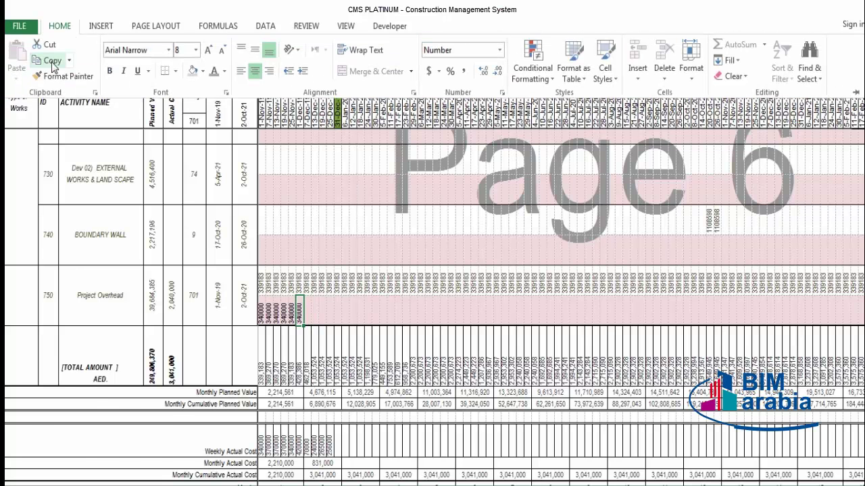
drag(315, 312, 337, 312)
key(ctrl+v)
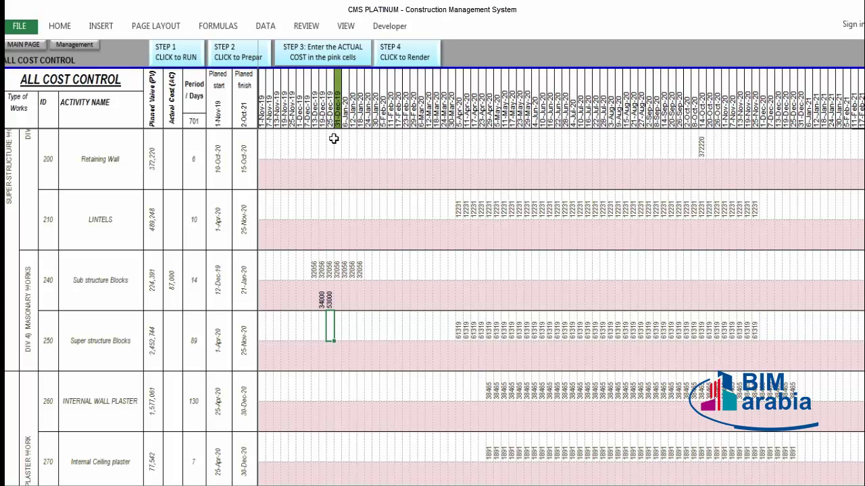
Render the project cost report from the entered actual costs.
click(431, 59)
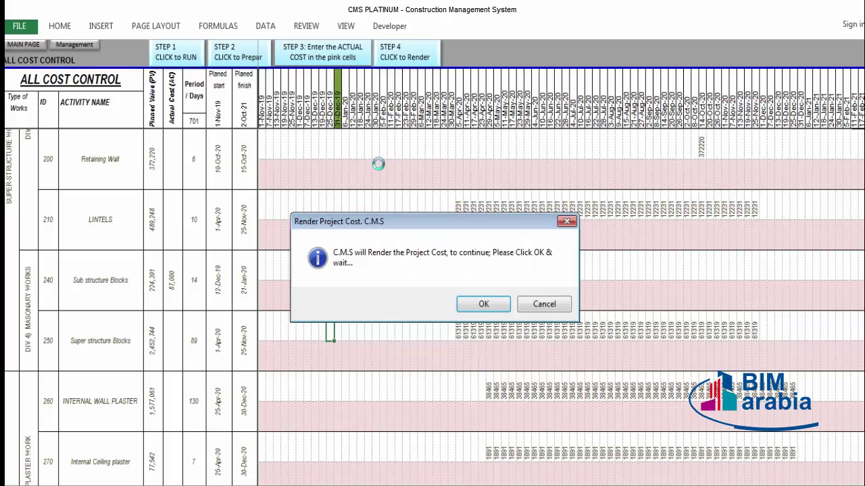
click(483, 304)
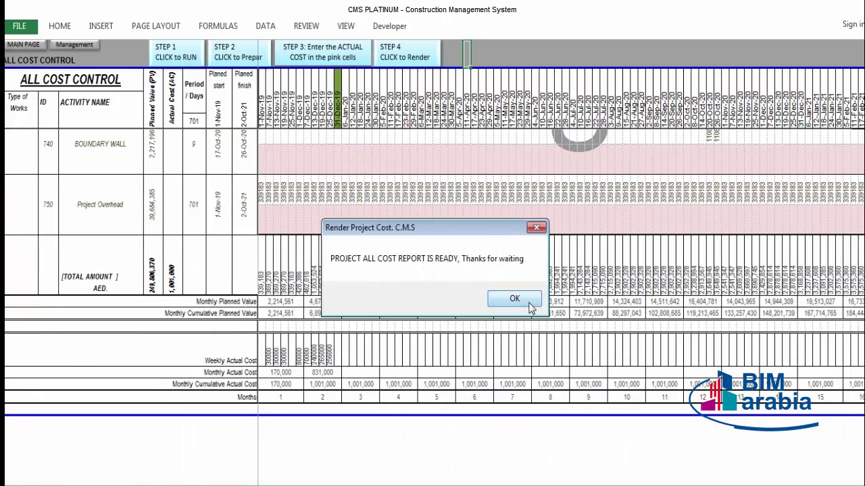
click(531, 308)
Examine the rendered cost sheet's activities and totals, and compare the planned and actual cash flow charts.
scroll(431, 363, up, 4)
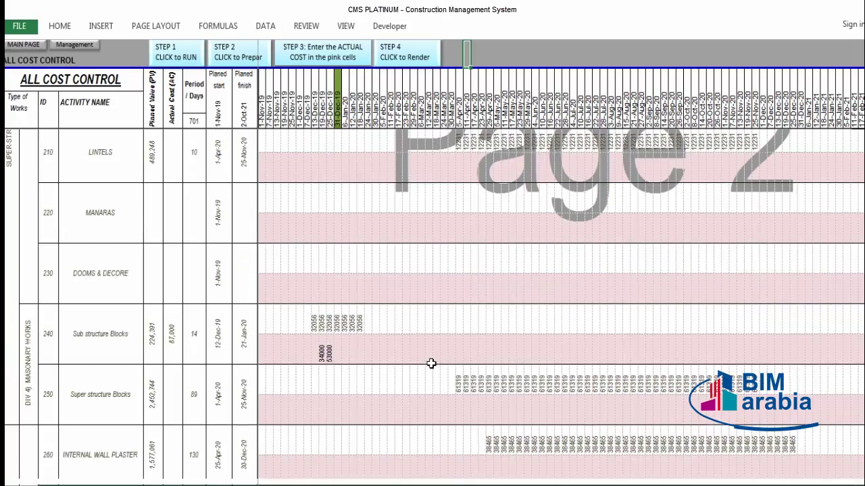
scroll(409, 317, down, 6)
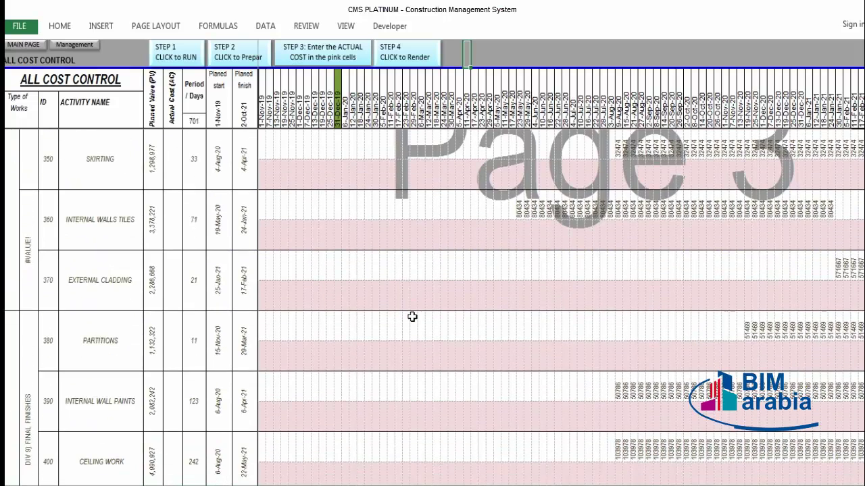
scroll(412, 316, down, 4)
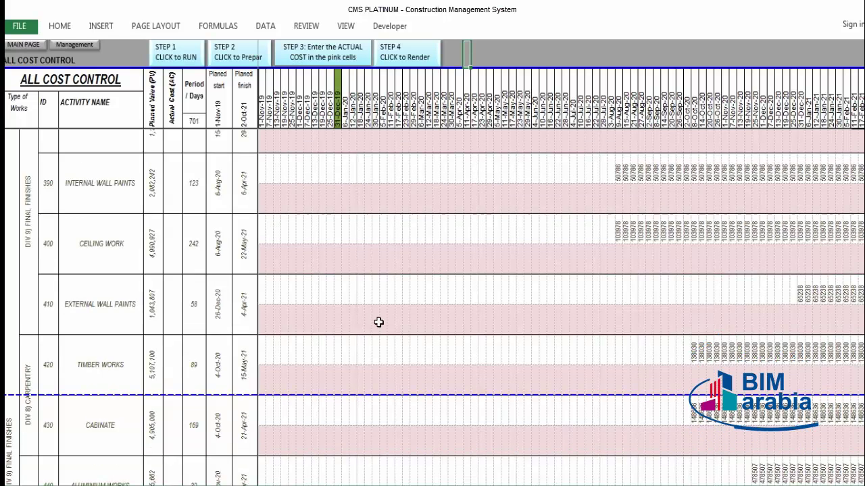
scroll(378, 322, down, 5)
scroll(378, 322, down, 10)
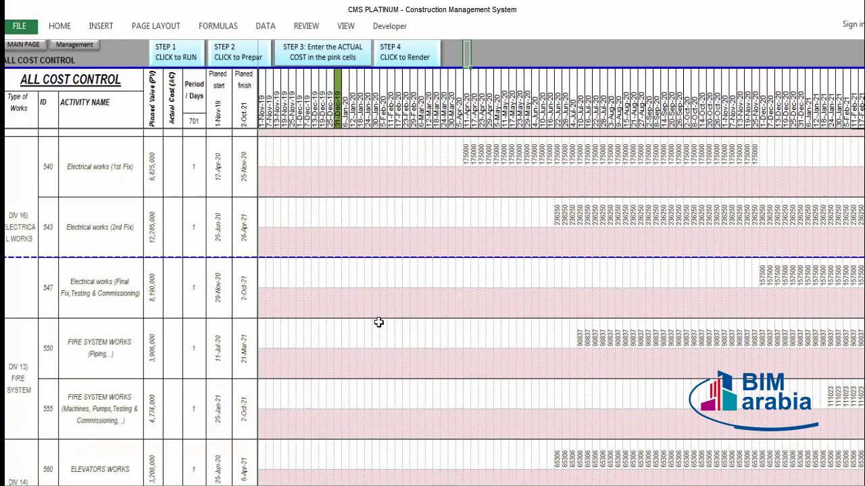
scroll(380, 322, down, 5)
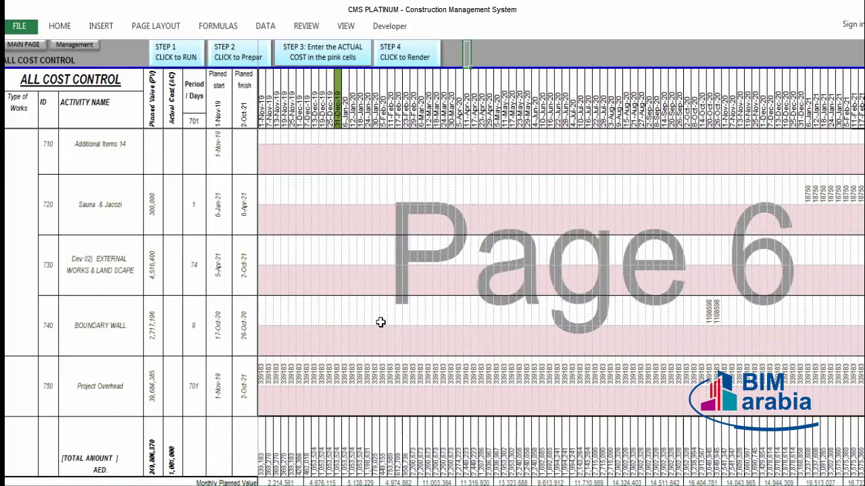
scroll(381, 322, down, 10)
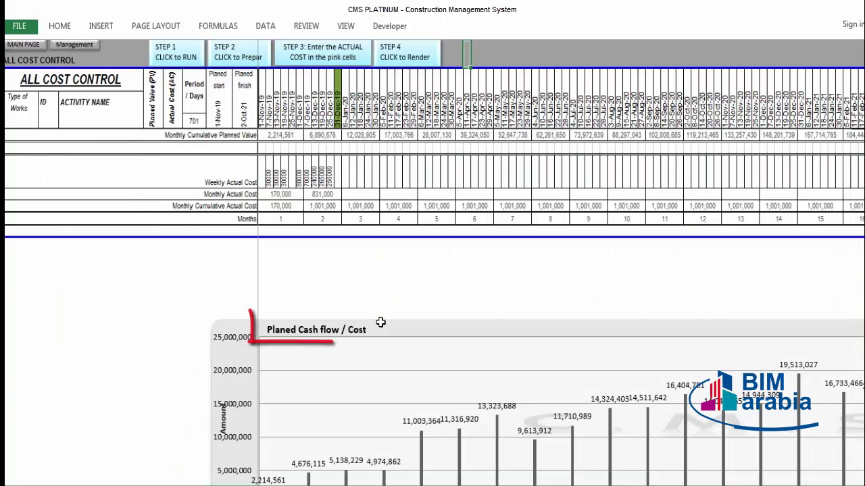
scroll(443, 342, down, 2)
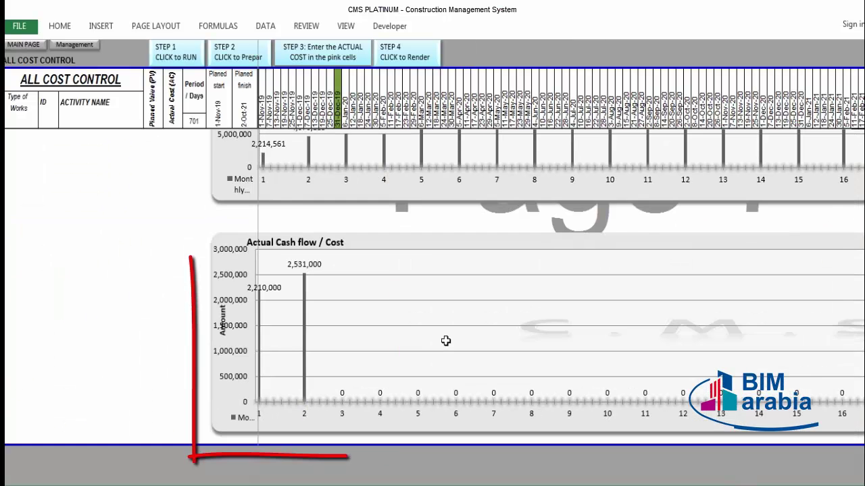
scroll(446, 341, up, 2)
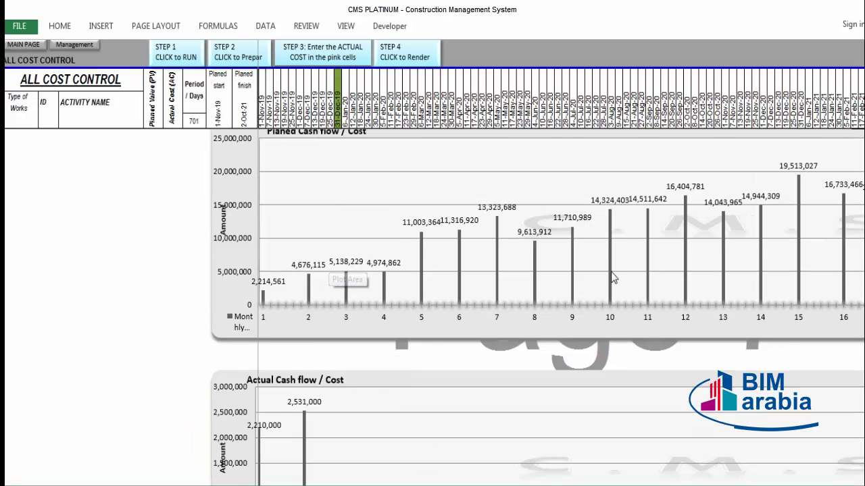
scroll(286, 291, down, 3)
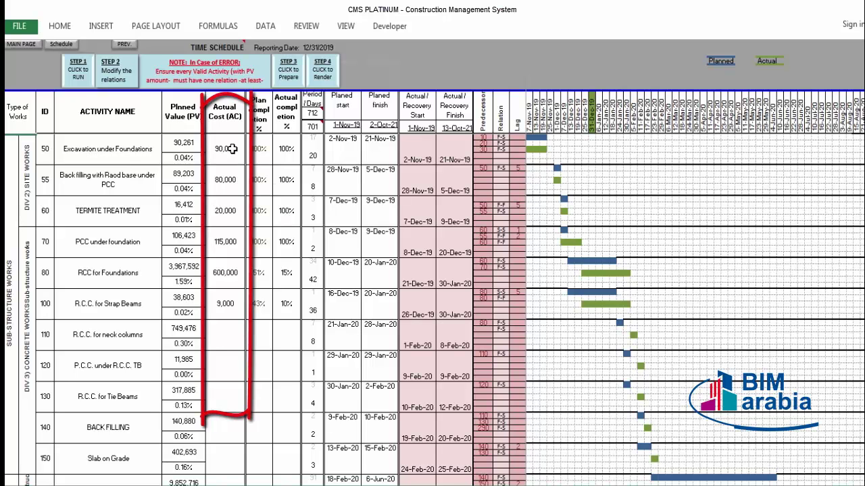
Review the actual costs from Excavation under Foundations to R.C.C. for Strap Beams against planned completion in the time schedule.
drag(227, 147, 230, 304)
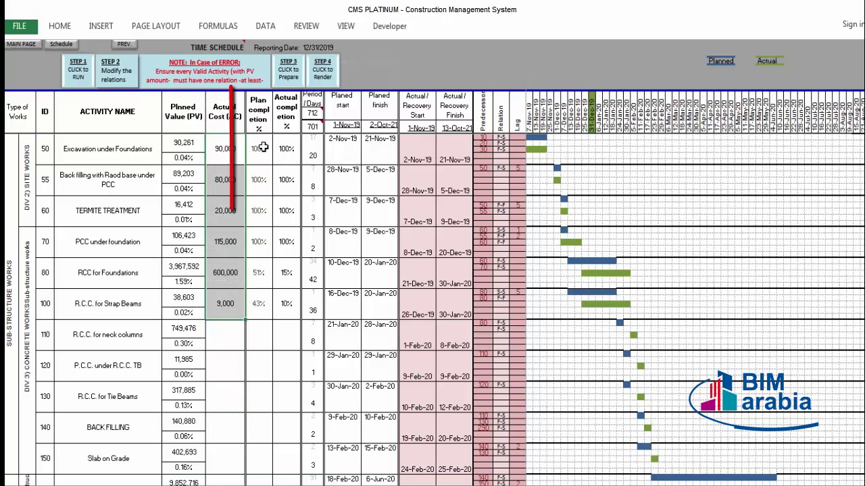
scroll(235, 211, down, 1)
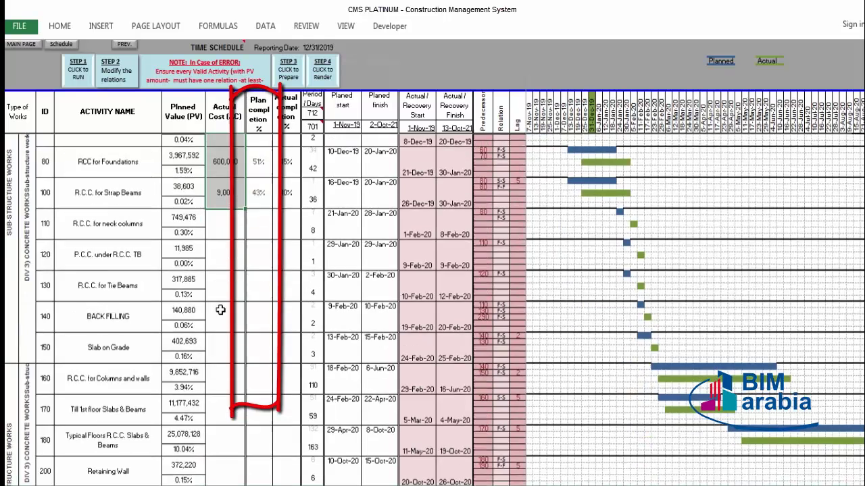
scroll(223, 296, up, 1)
scroll(223, 296, up, 1)
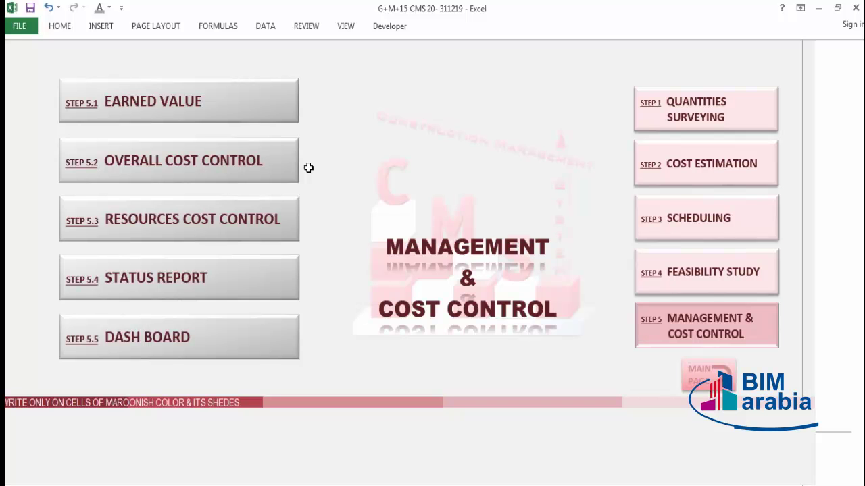
Open the project status report, run its calculation and prepare it for rendering.
click(286, 297)
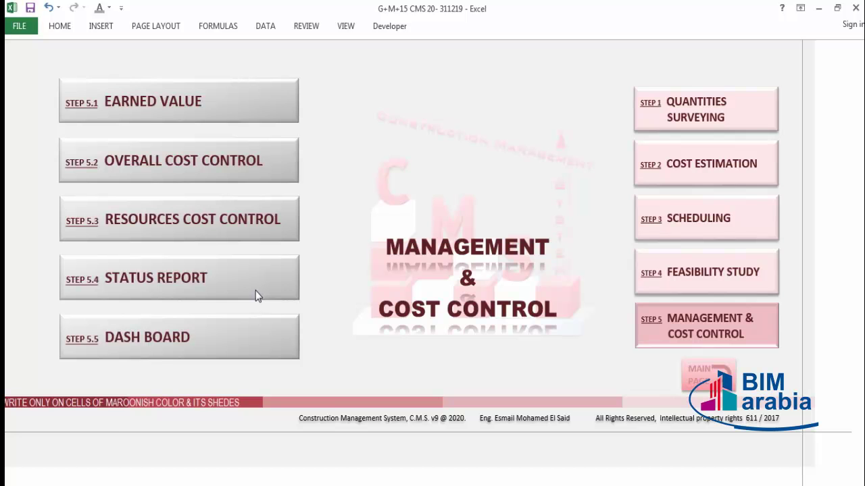
click(255, 295)
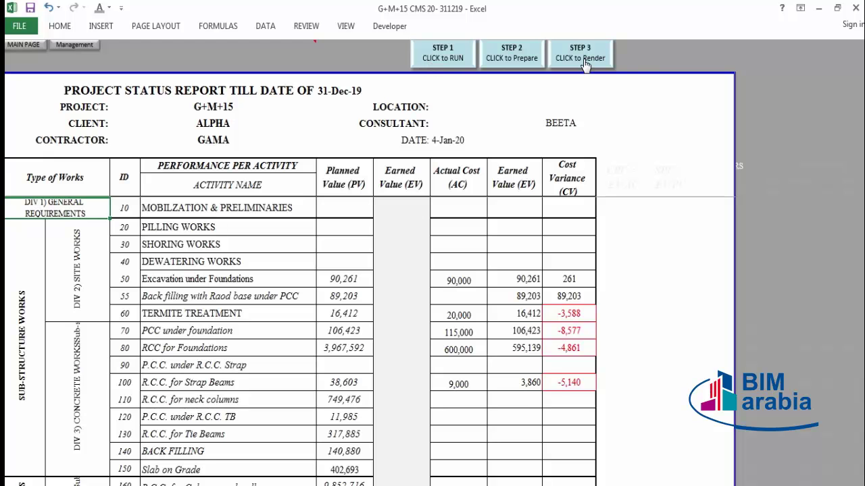
click(439, 59)
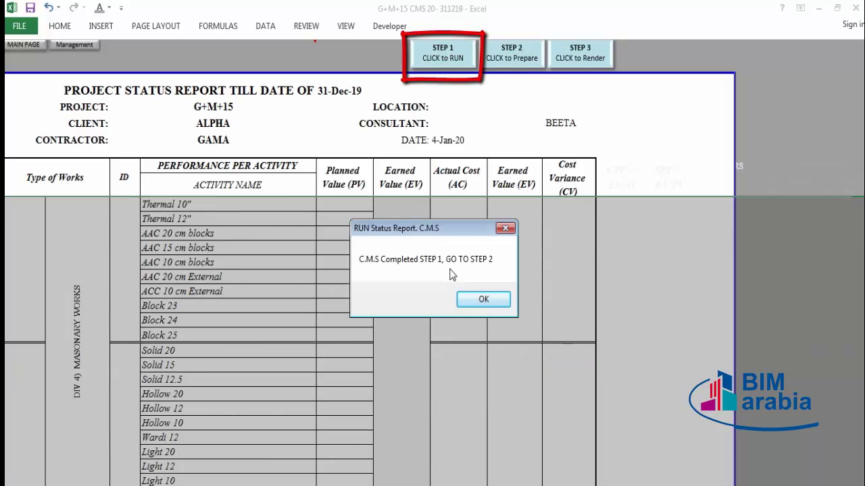
click(482, 301)
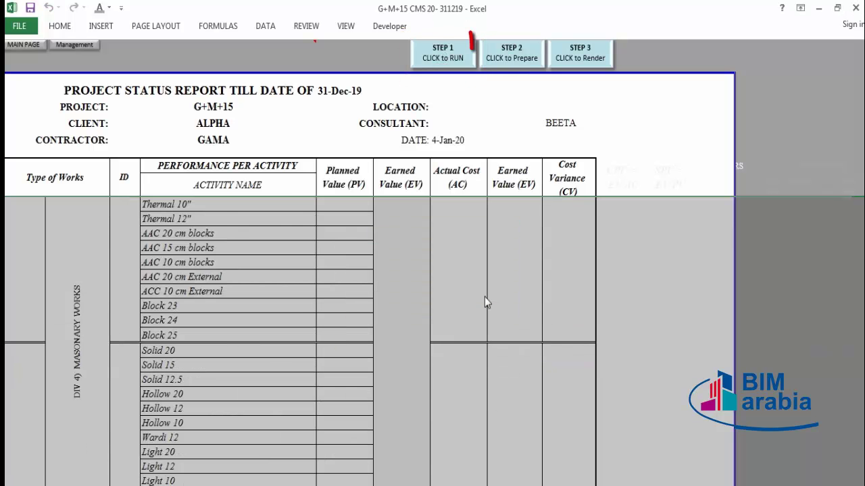
click(516, 58)
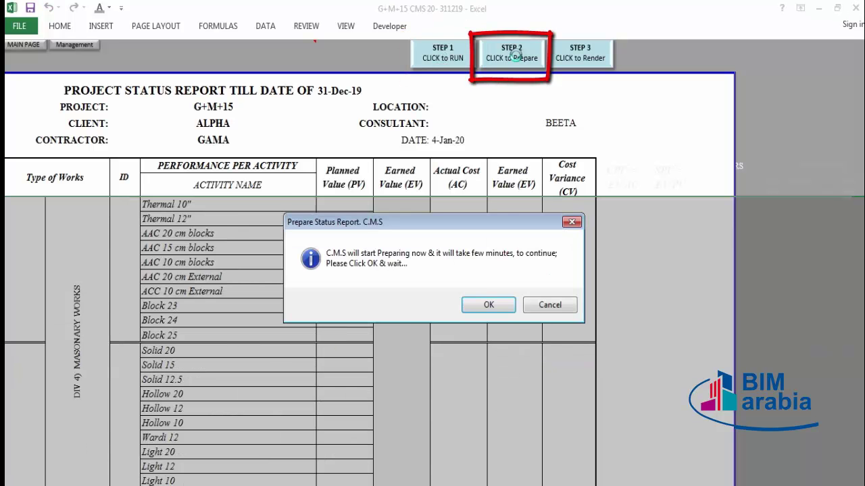
click(488, 305)
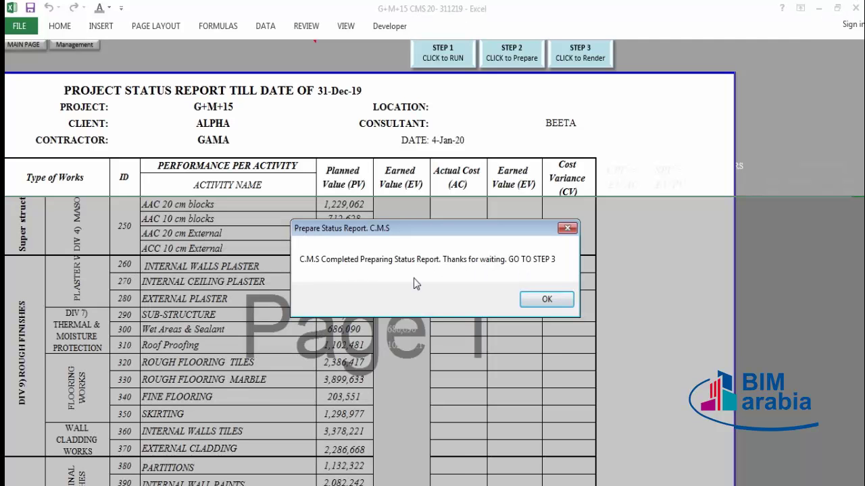
click(547, 301)
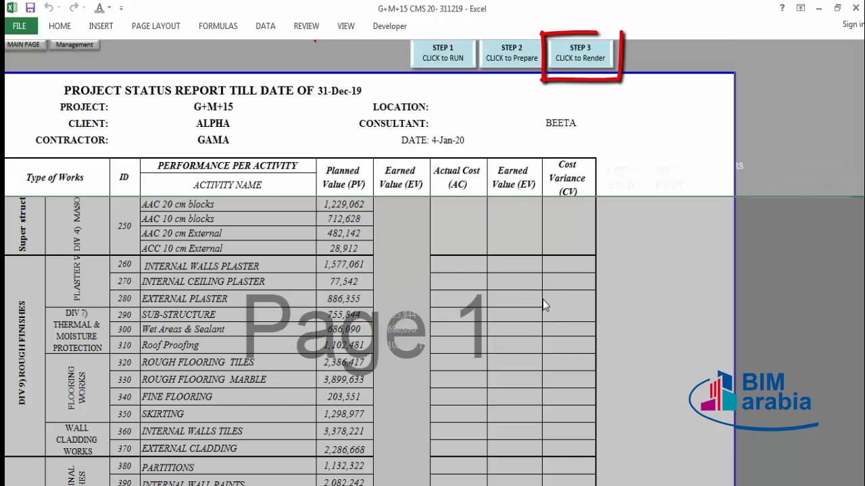
Render the project status report up to 31-Dec-19.
click(574, 61)
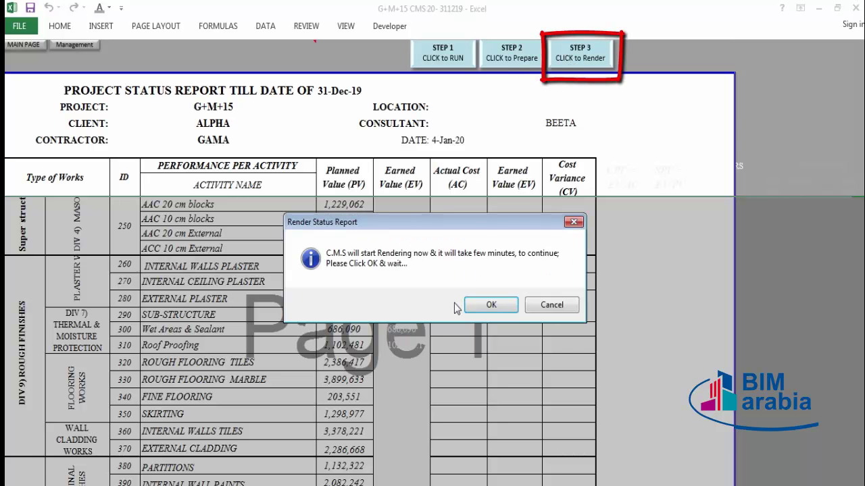
click(479, 311)
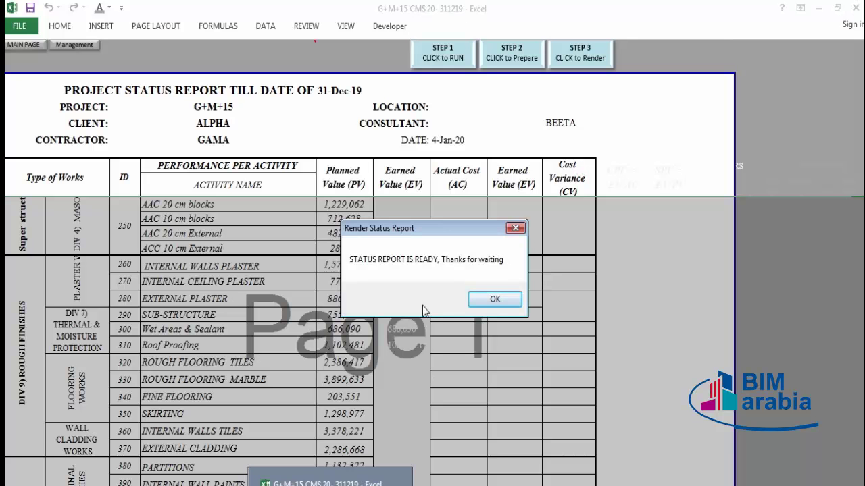
click(494, 299)
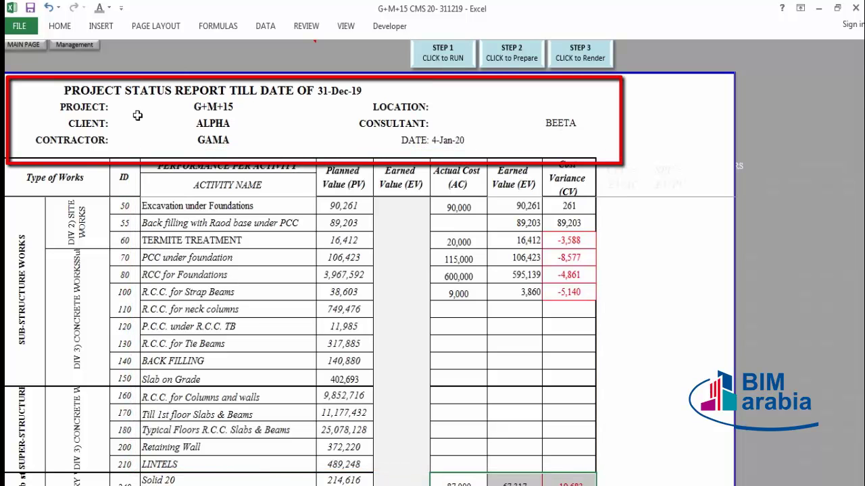
Examine the status report's date, work types and activities, and its planned budget, actual cost, earned value and cost variance columns.
click(334, 90)
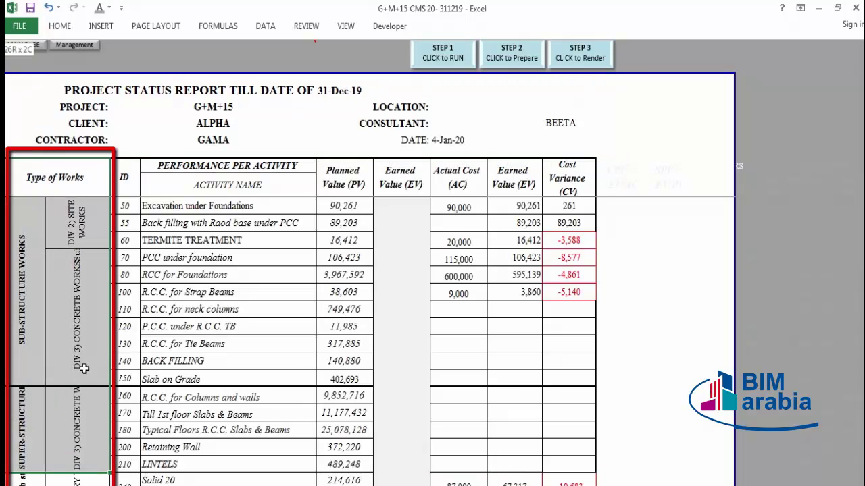
drag(198, 171, 172, 365)
click(172, 327)
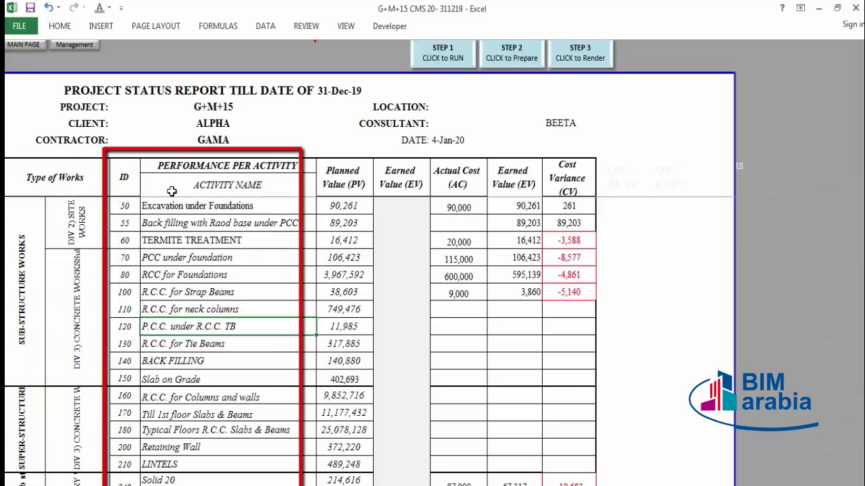
drag(346, 204, 346, 309)
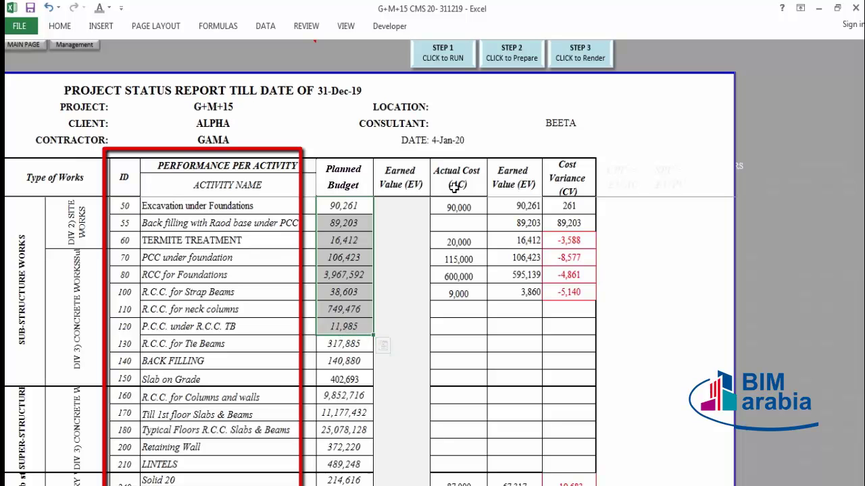
drag(460, 205, 460, 292)
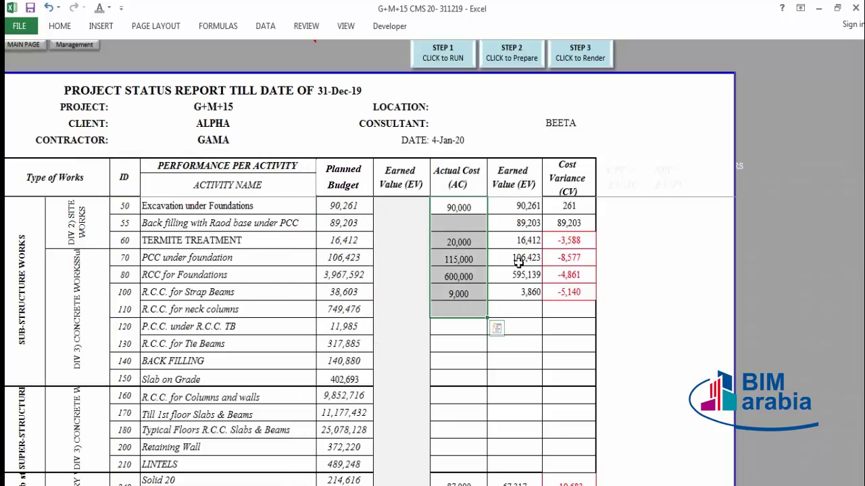
drag(518, 205, 518, 308)
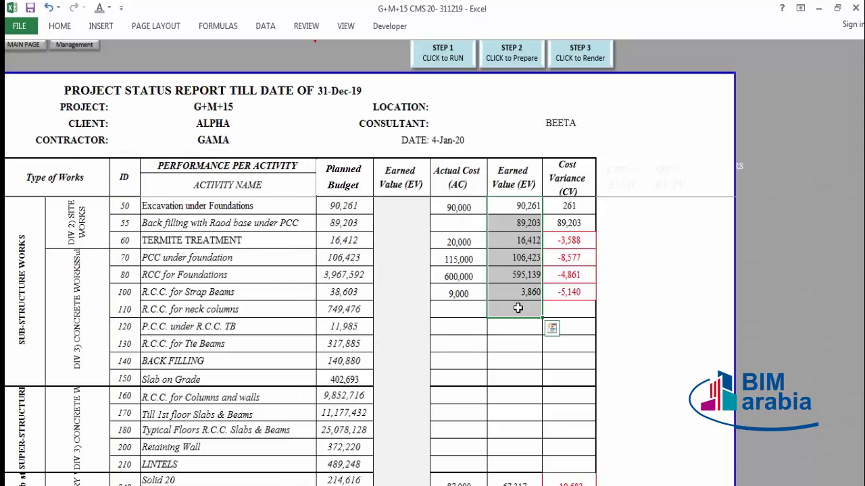
drag(549, 207, 561, 298)
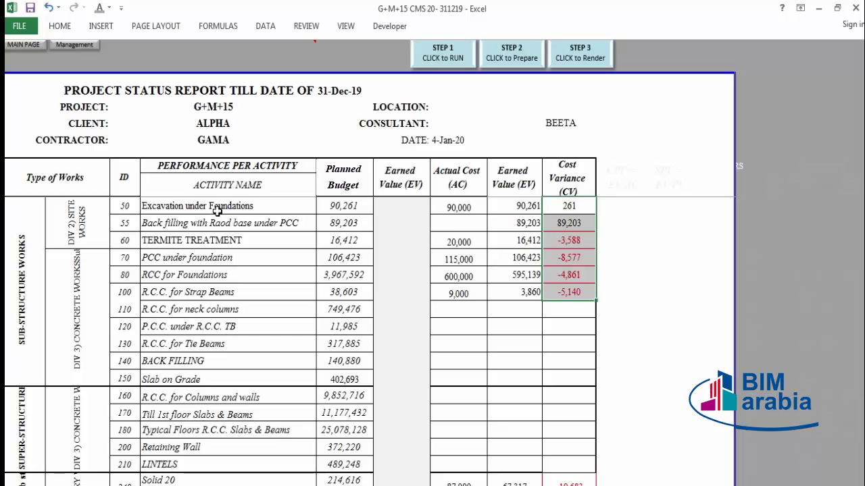
Review the cost variances per activity from Excavation under Foundations to R.C.C. for Strap Beams.
click(175, 170)
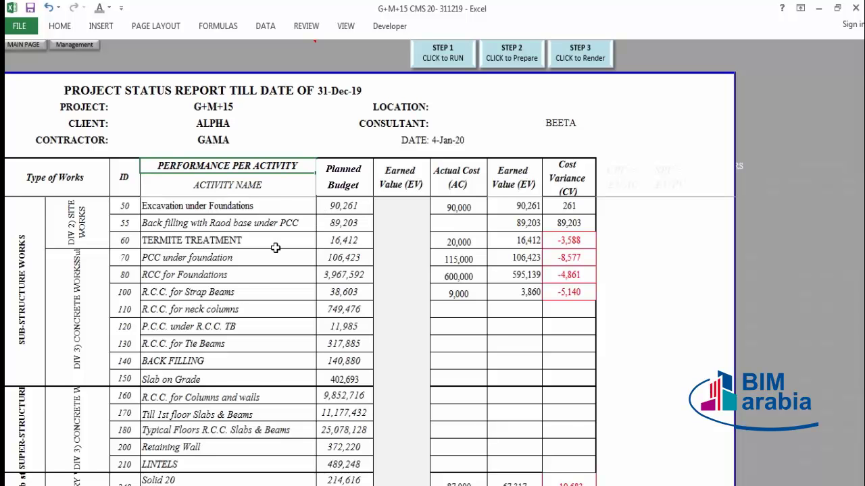
scroll(275, 246, down, 3)
scroll(278, 335, up, 3)
drag(569, 206, 569, 292)
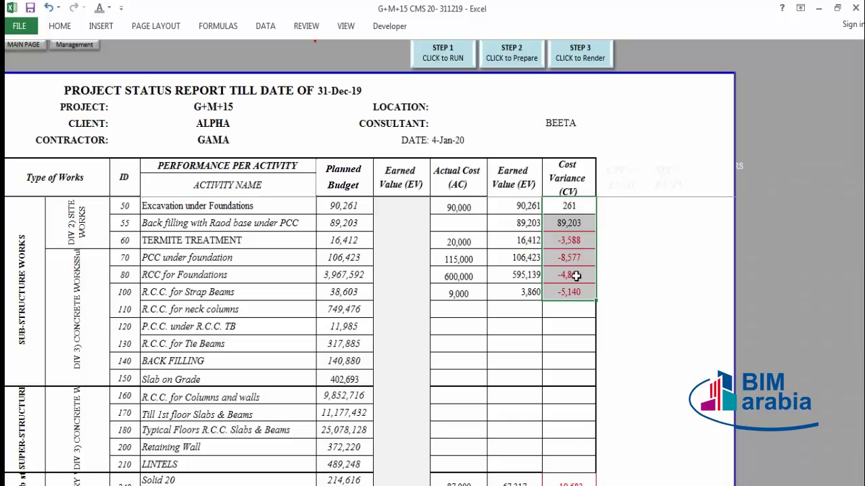
click(574, 245)
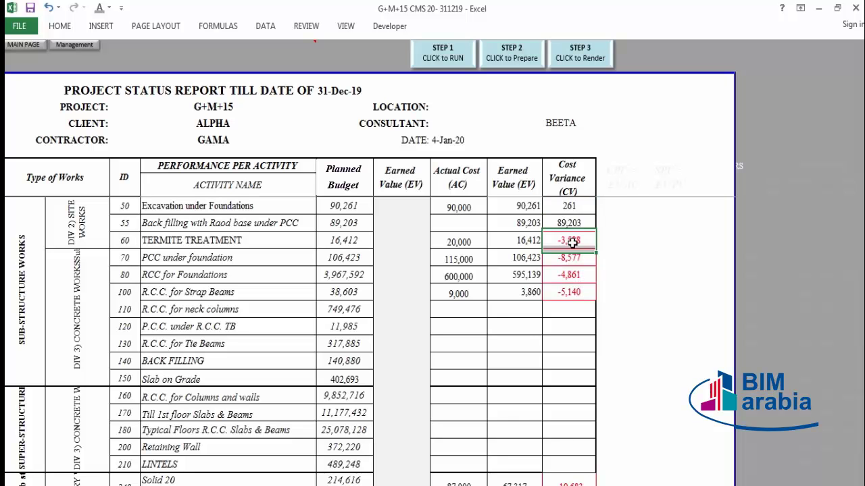
click(573, 291)
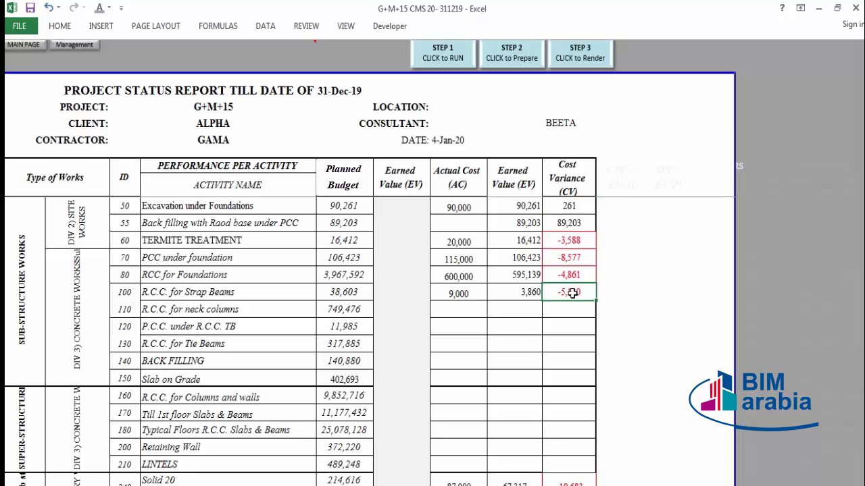
Compare the planned budget, earned value, actual cost and cost variance of the RCC for Foundations activity.
click(179, 281)
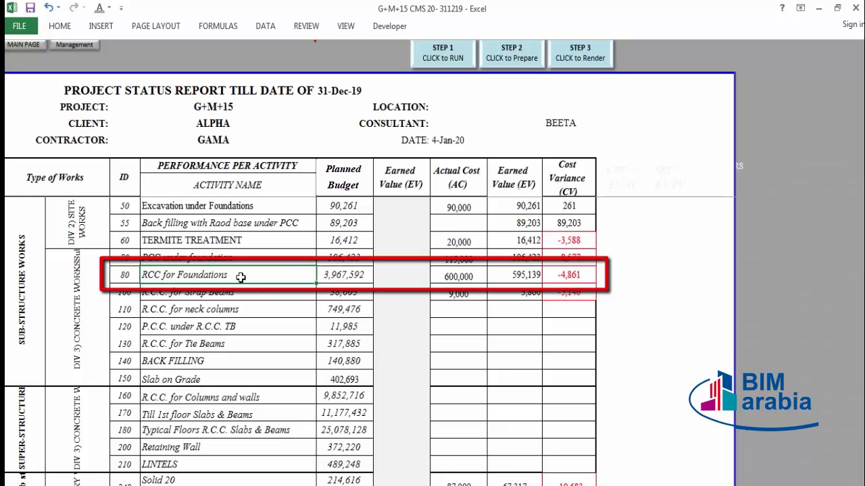
click(500, 276)
click(352, 275)
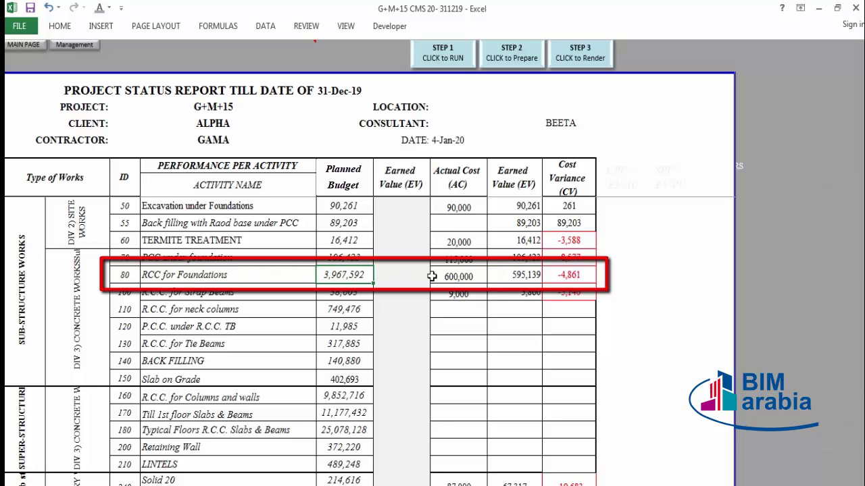
click(500, 276)
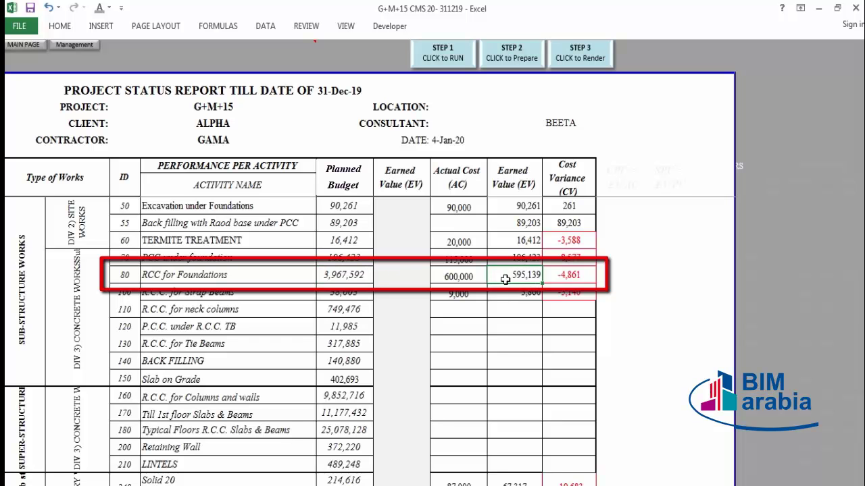
key(Right)
click(450, 276)
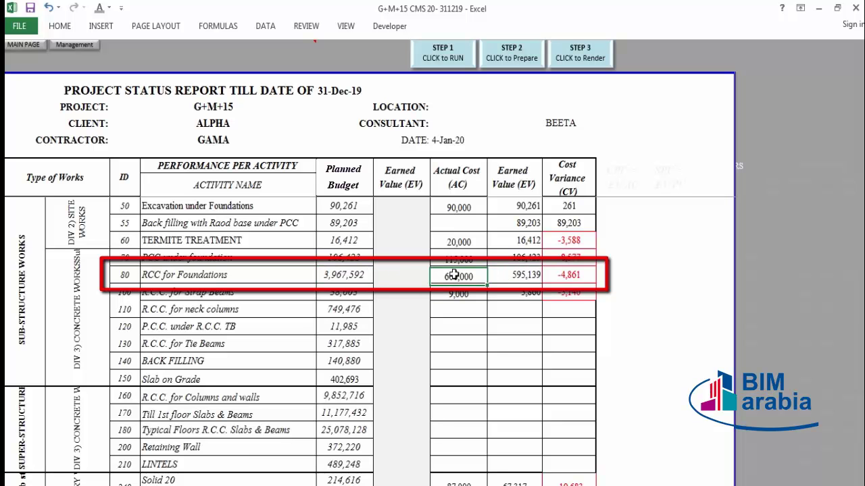
click(579, 275)
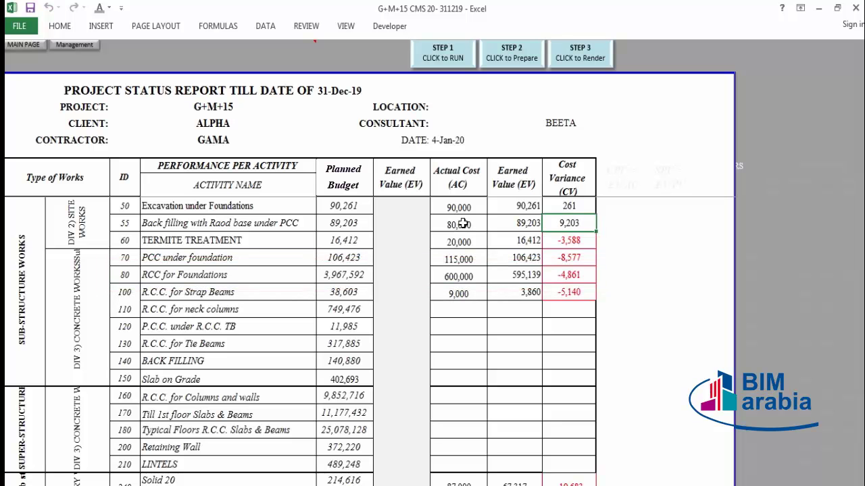
Check the cost variances of the back filling and solid block activities, and the total actual cost and variance at the report's end.
click(564, 224)
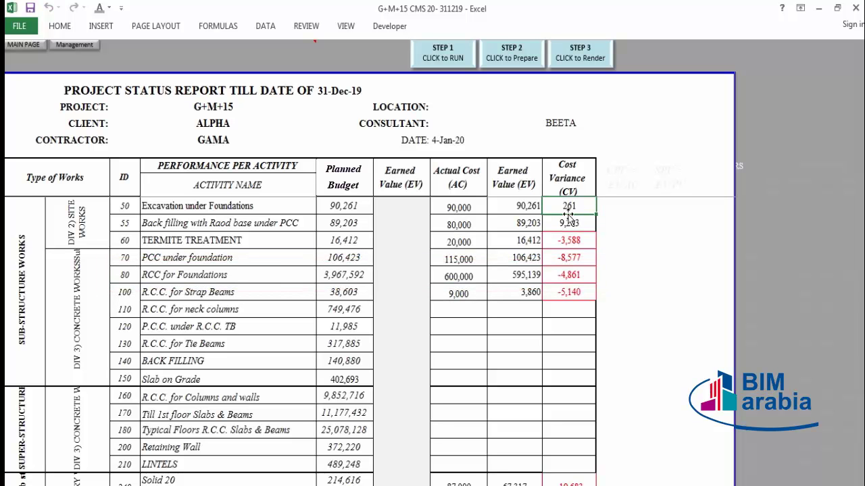
scroll(578, 293, down, 1)
scroll(580, 294, down, 1)
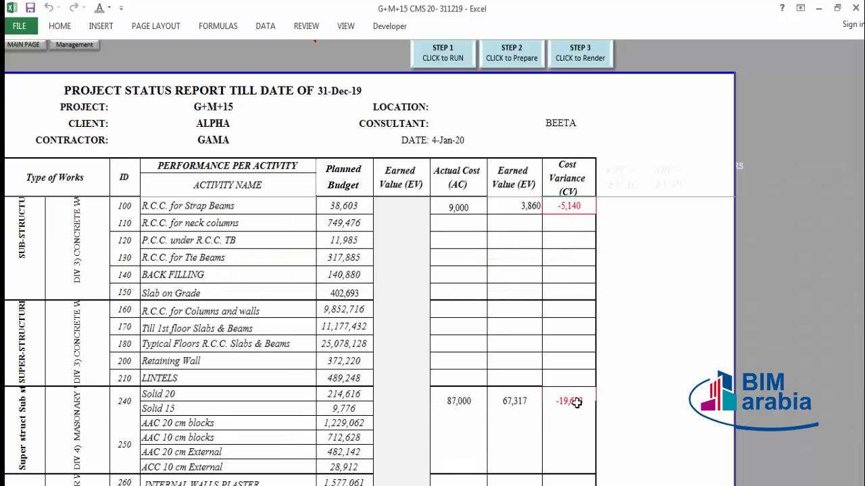
click(511, 401)
scroll(515, 392, down, 2)
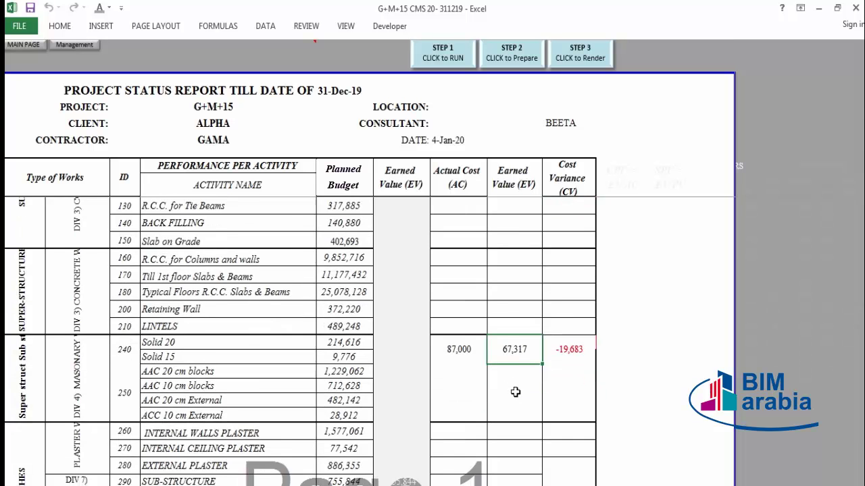
scroll(516, 389, down, 6)
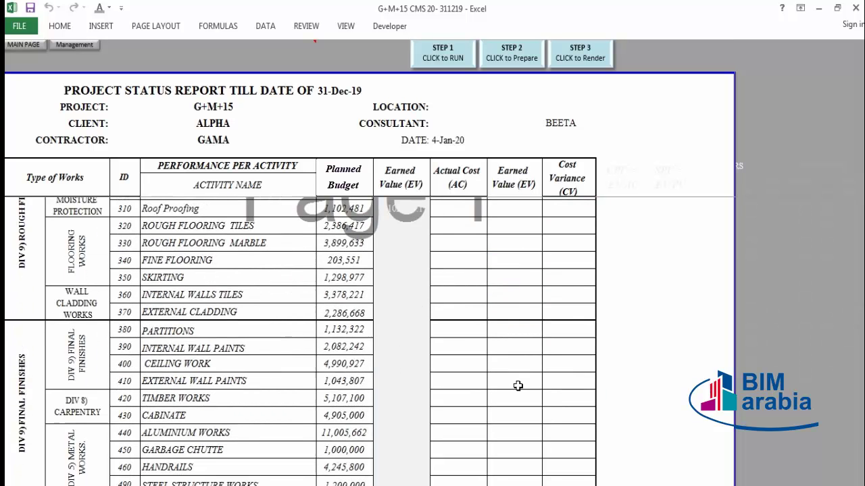
scroll(517, 385, down, 5)
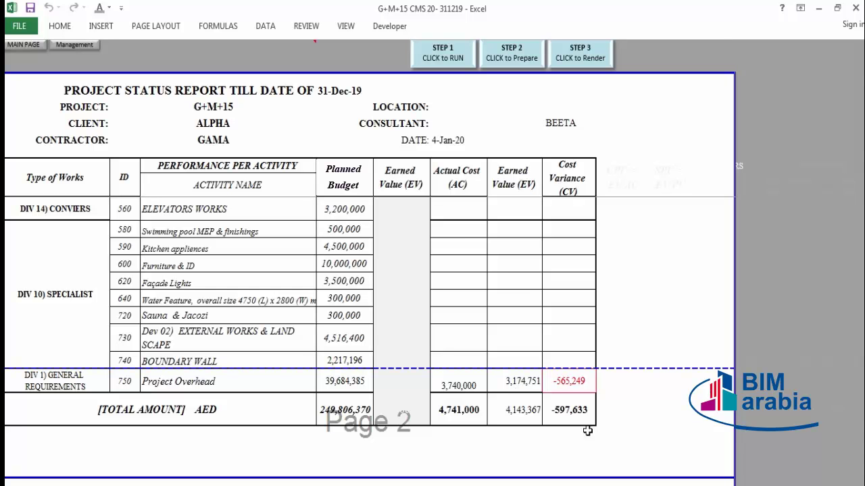
click(581, 405)
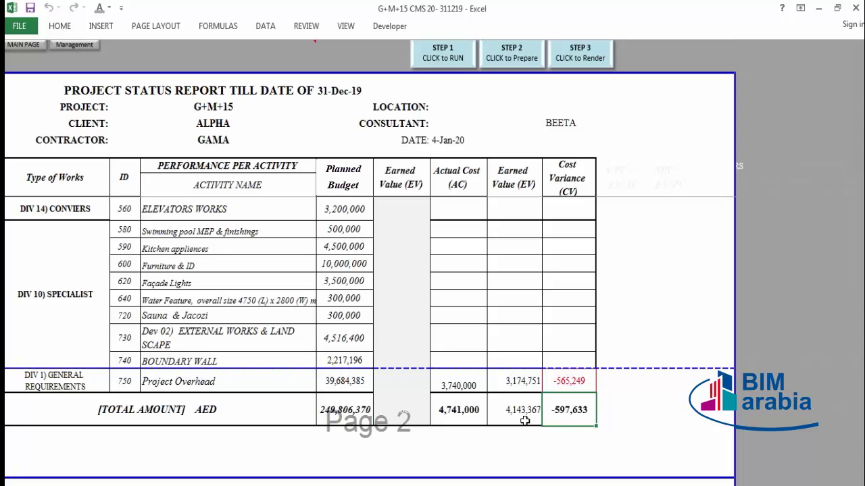
click(466, 417)
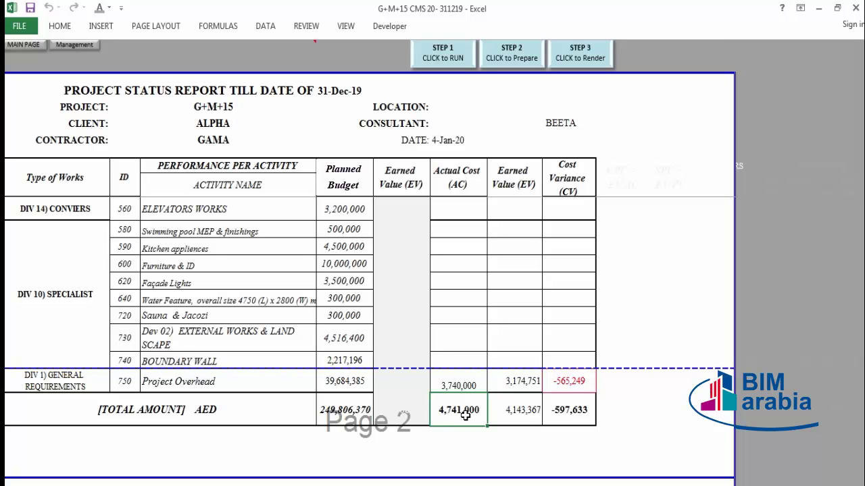
Examine the monthly performance table, comparing planned value, earned value, actual cost and cumulative earned value for 31-Dec-2019.
click(197, 174)
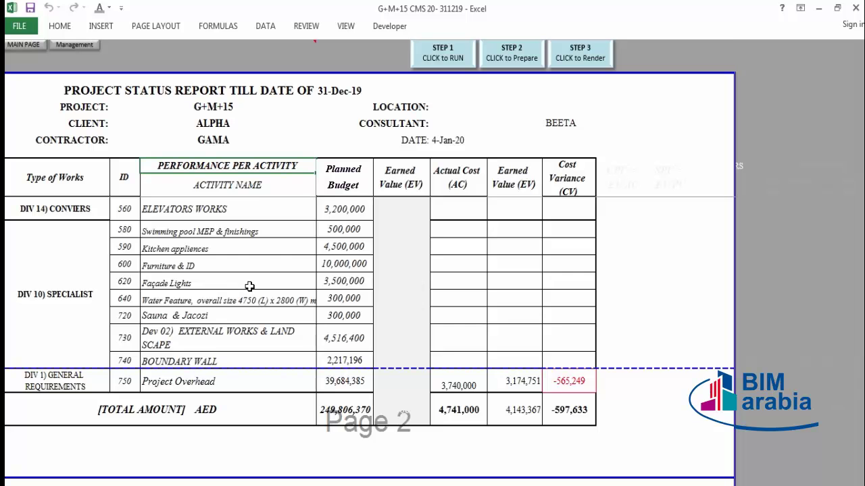
scroll(250, 286, down, 5)
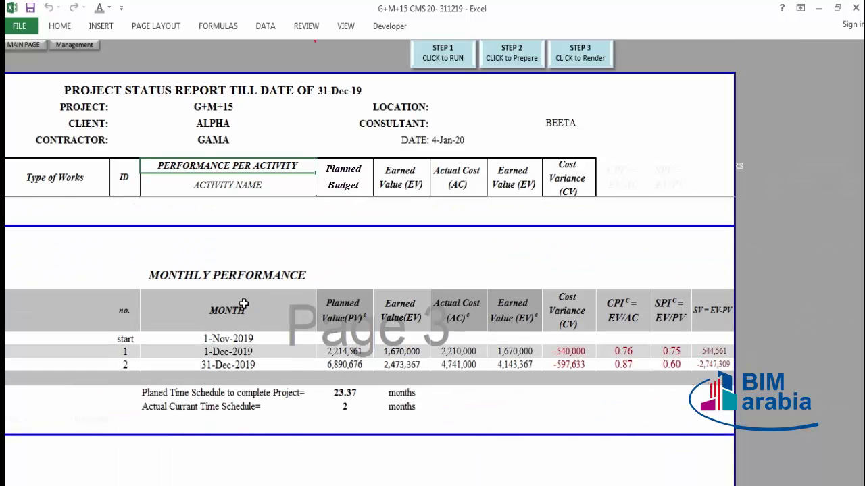
click(227, 277)
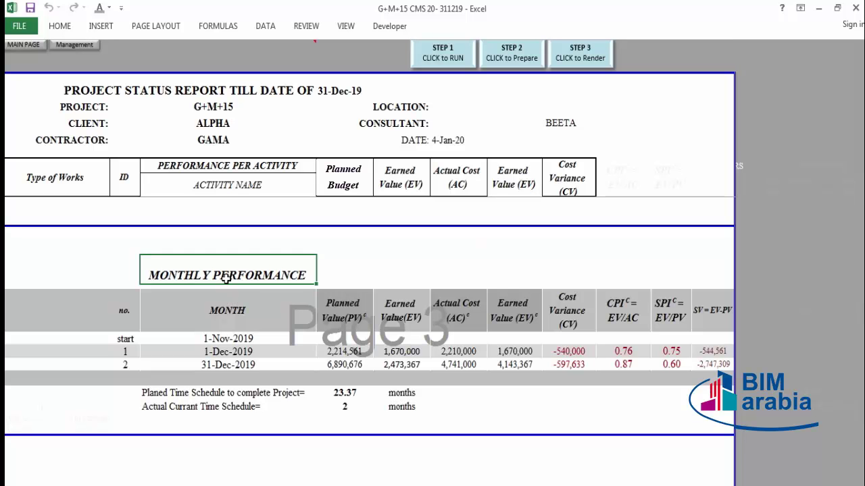
click(214, 366)
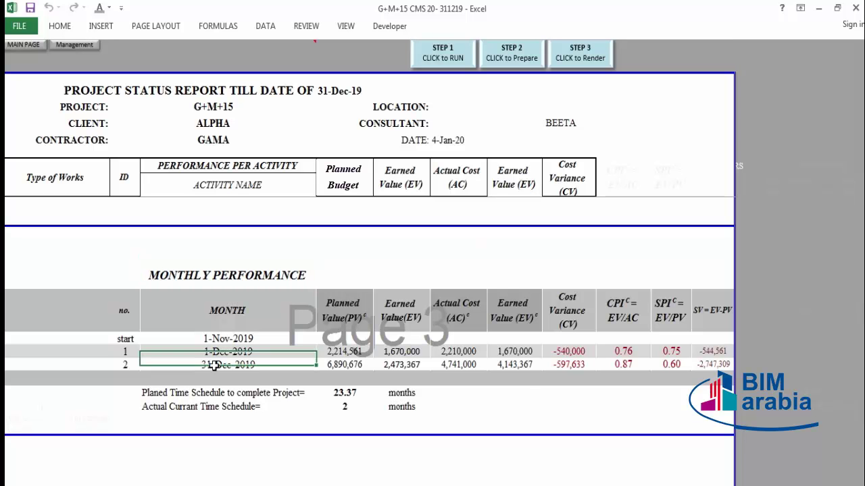
click(352, 365)
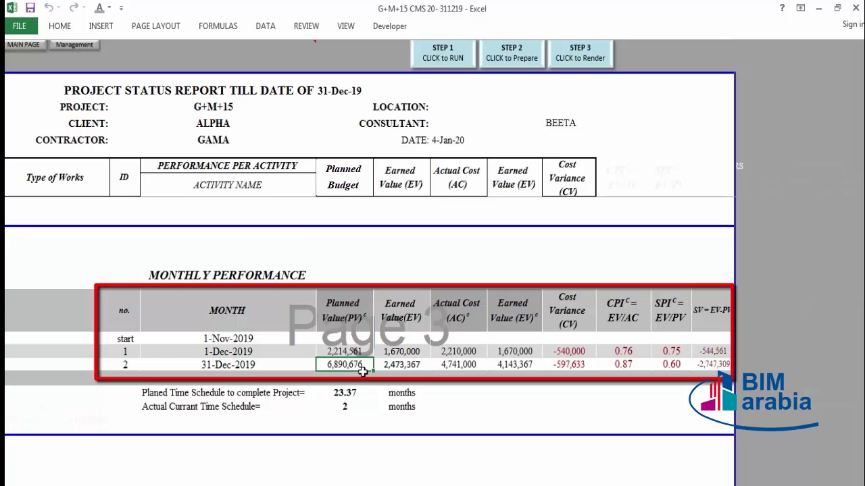
click(395, 364)
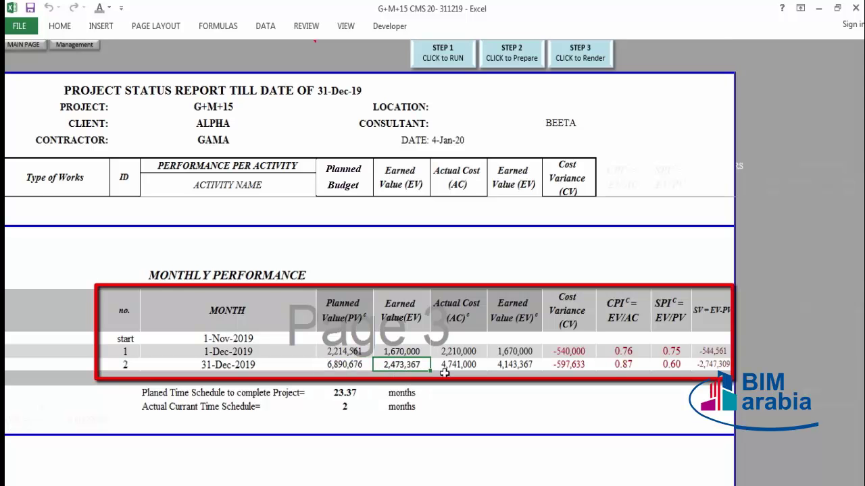
click(466, 365)
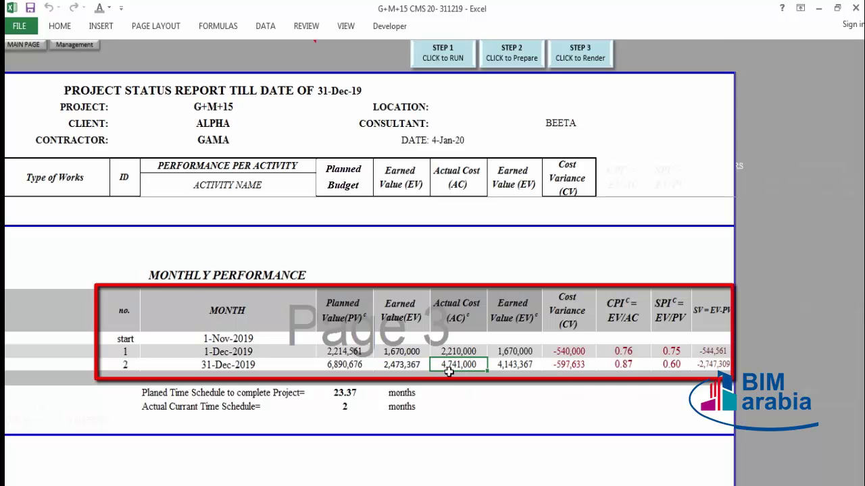
click(514, 371)
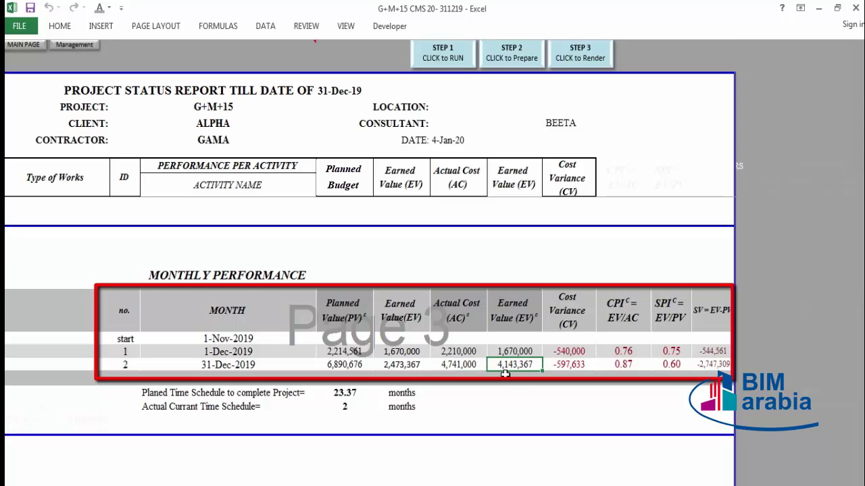
click(344, 366)
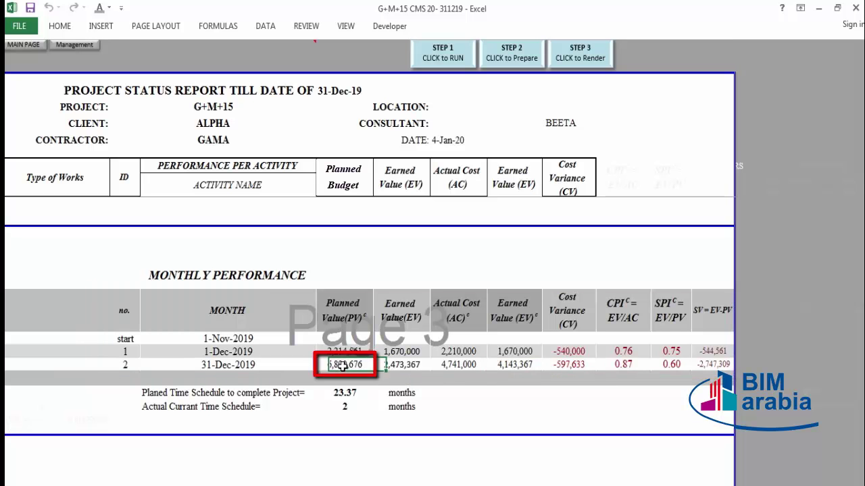
click(459, 365)
click(513, 366)
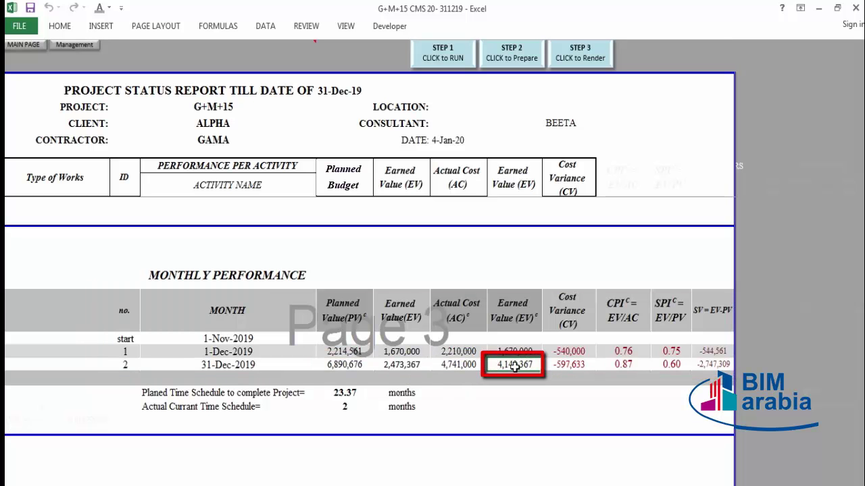
Compare the cumulative planned value, actual cost and earned value for 31-Dec-2019 with the cost variance in the monthly performance table.
click(346, 366)
click(469, 365)
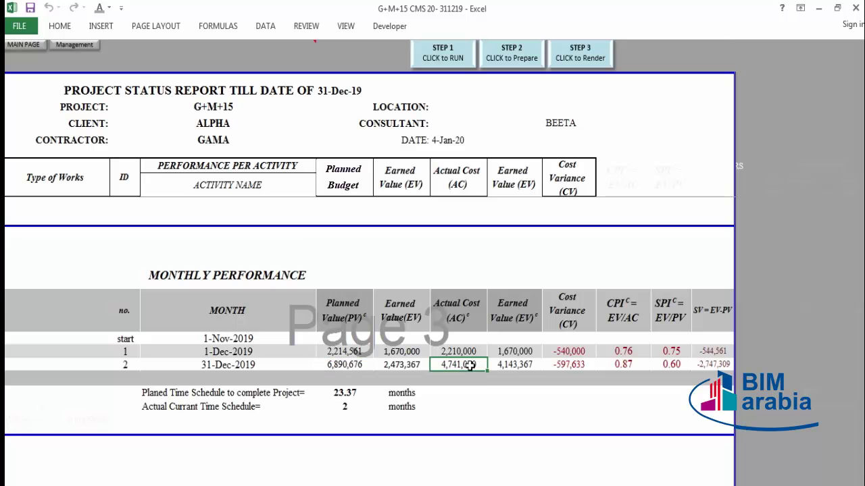
click(517, 366)
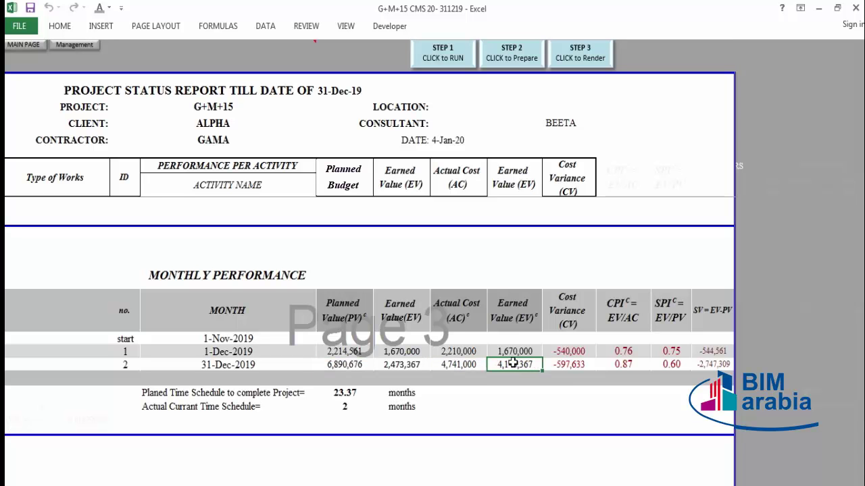
click(468, 366)
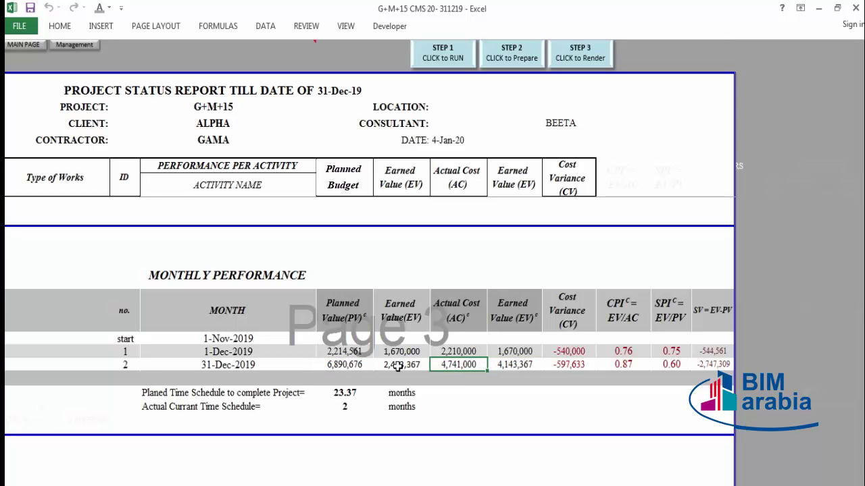
click(350, 365)
click(454, 364)
click(527, 364)
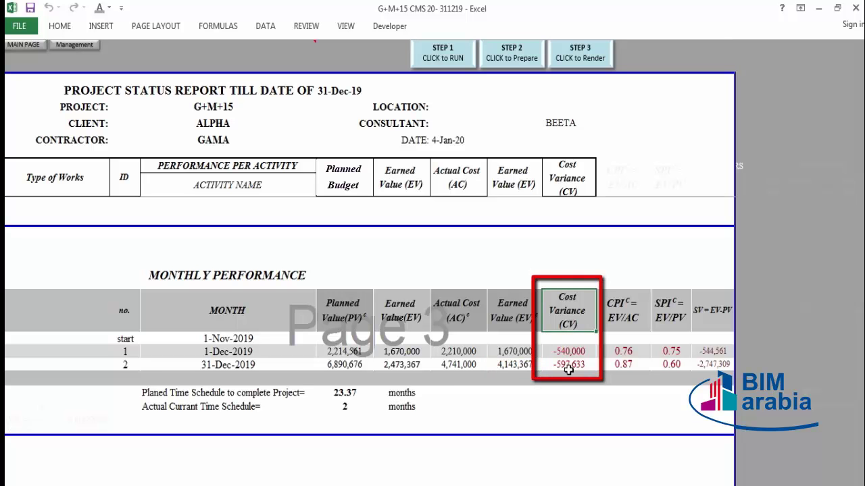
click(564, 368)
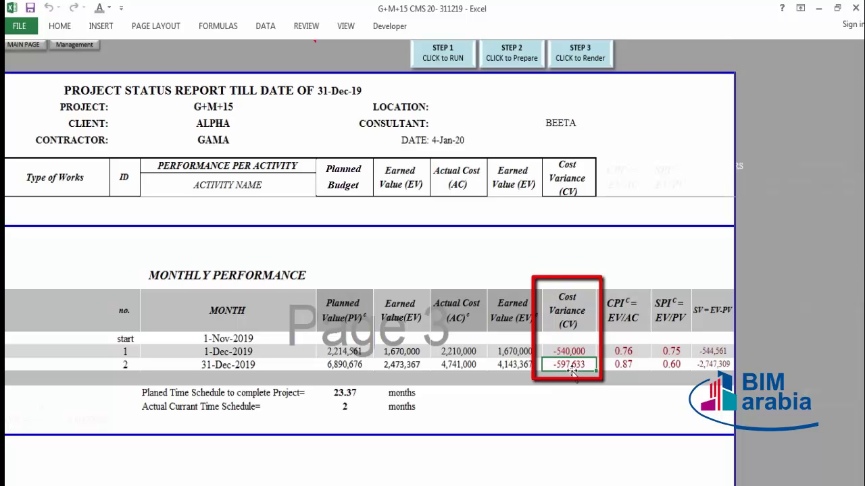
Check the CPI and SPI column formulas and the CPI for 31-Dec-2019 in the monthly performance table.
click(624, 316)
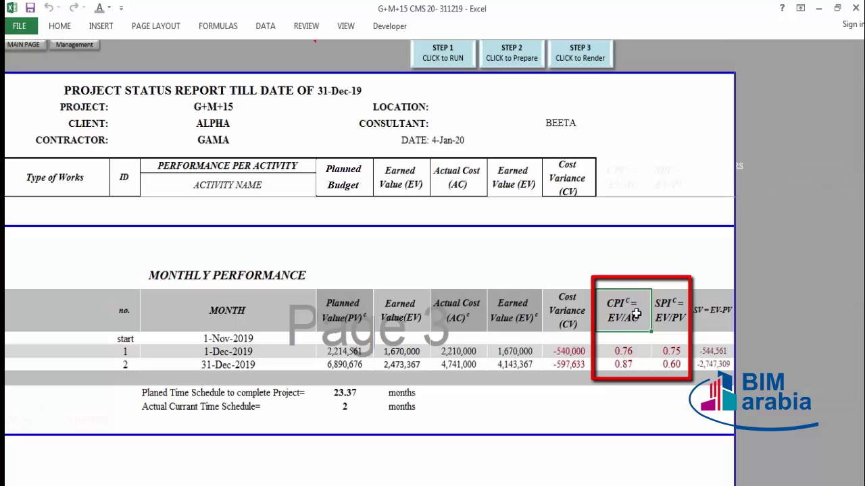
click(670, 313)
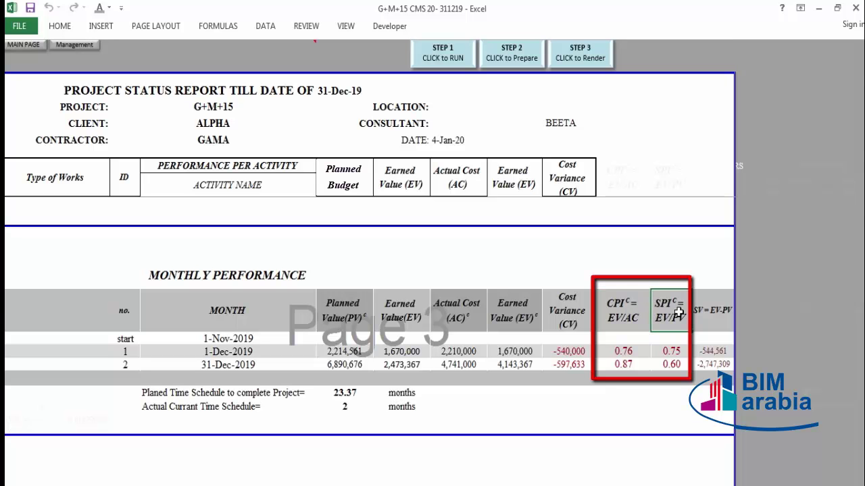
click(630, 312)
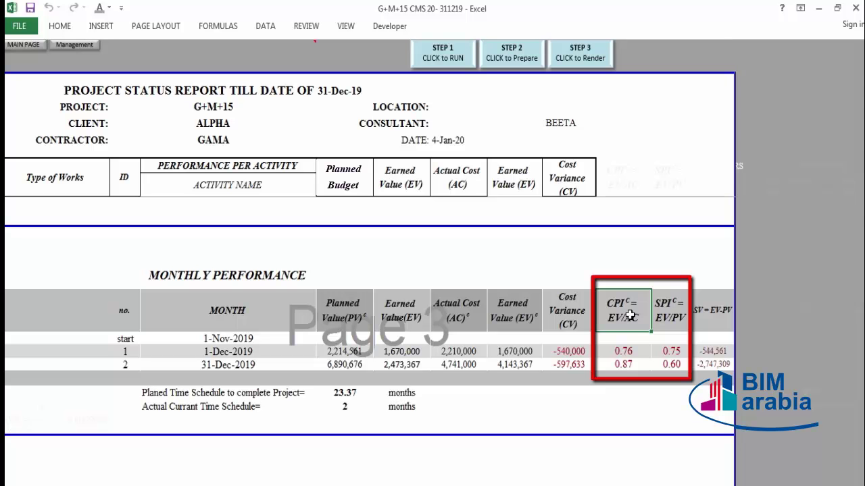
click(643, 364)
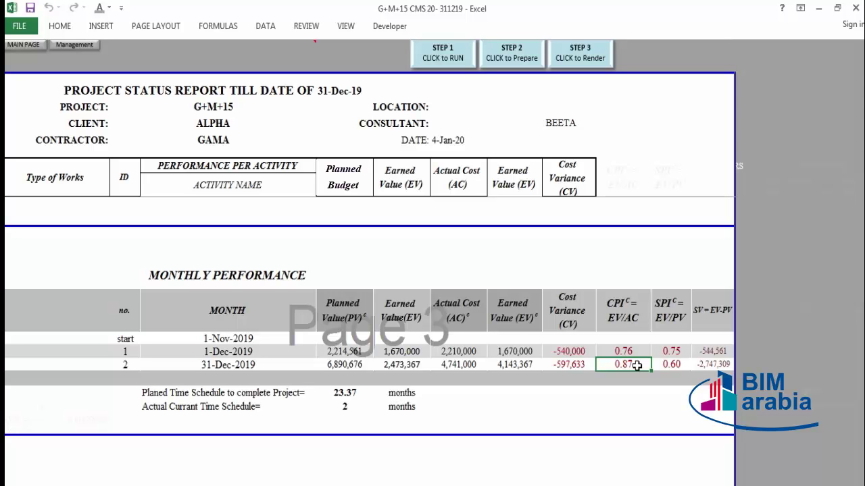
Examine the SPI for 31-Dec-2019 against its cumulative earned and planned values, and check the month's schedule variance.
click(672, 315)
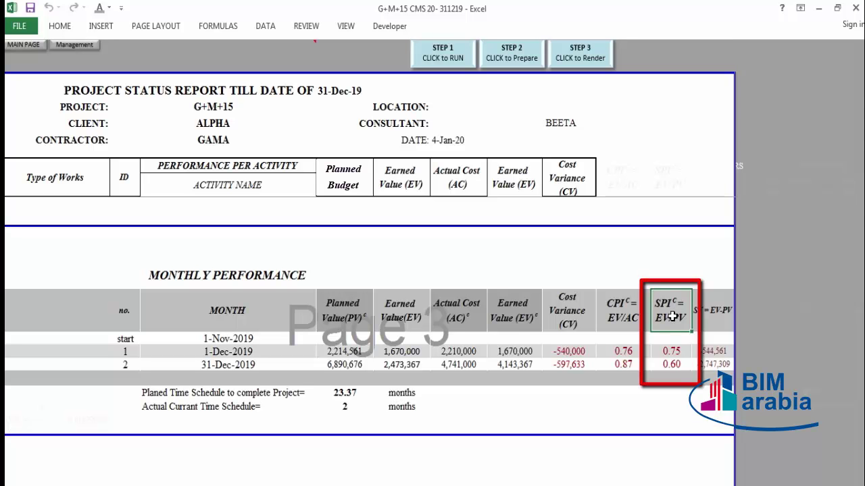
click(677, 373)
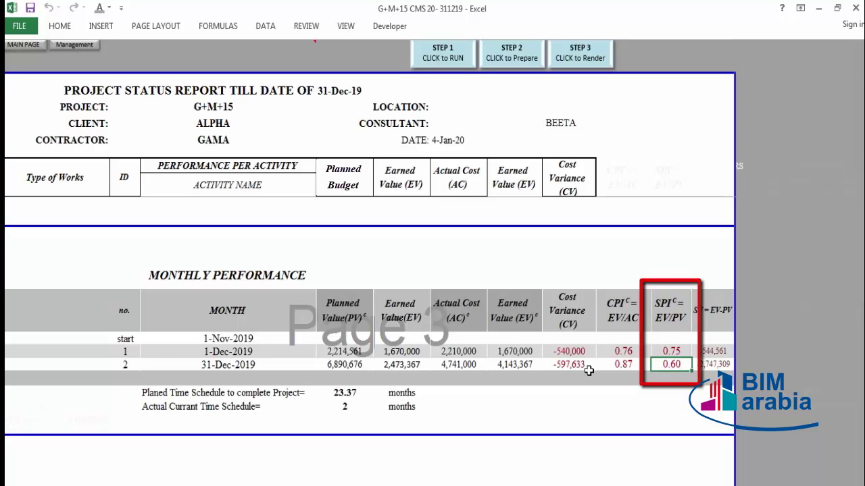
click(327, 365)
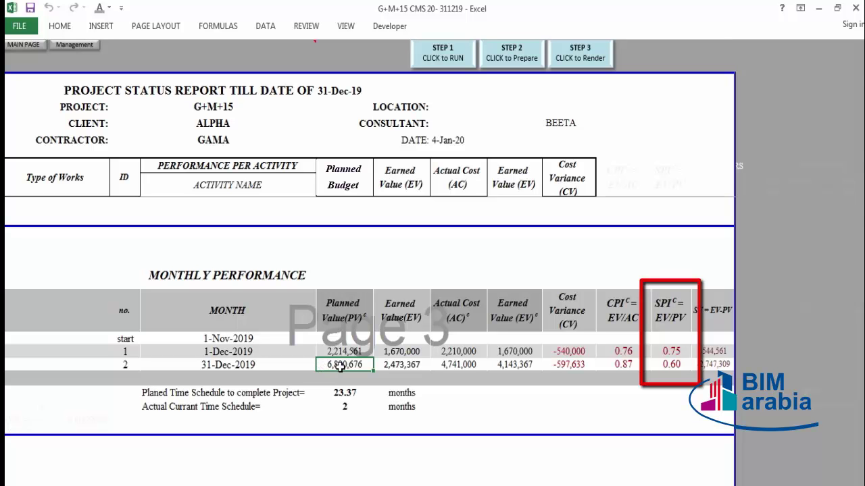
click(520, 368)
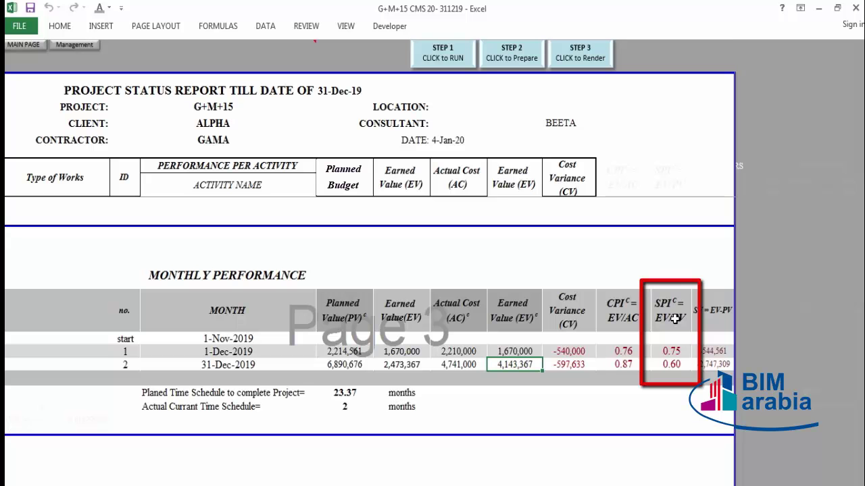
click(674, 366)
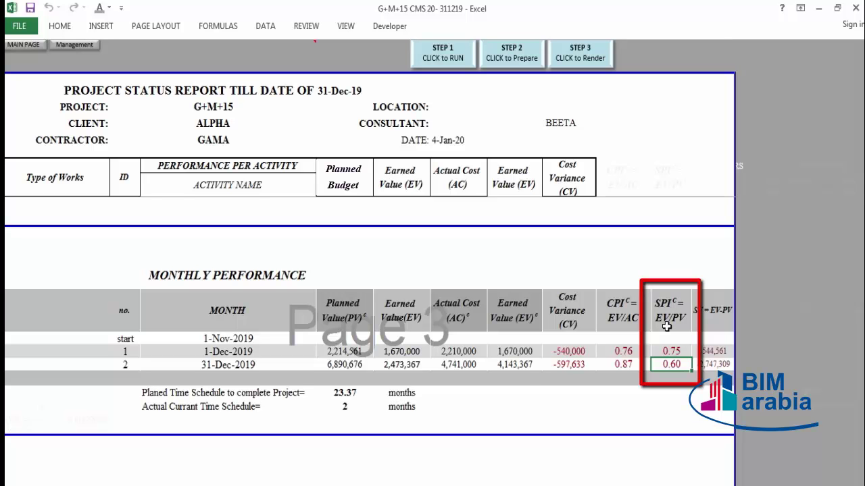
click(521, 367)
click(356, 370)
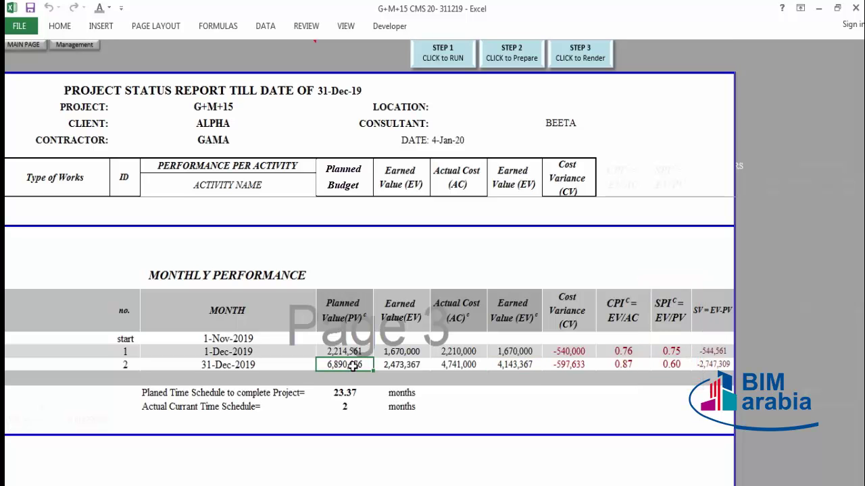
click(672, 366)
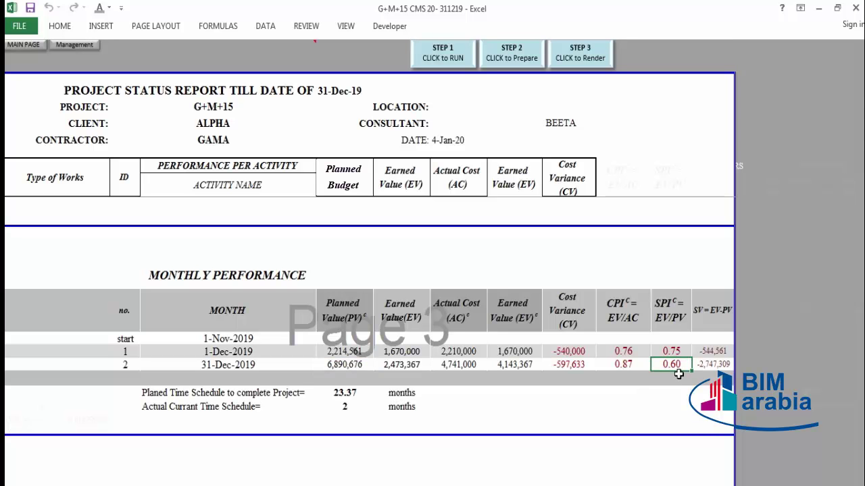
click(723, 364)
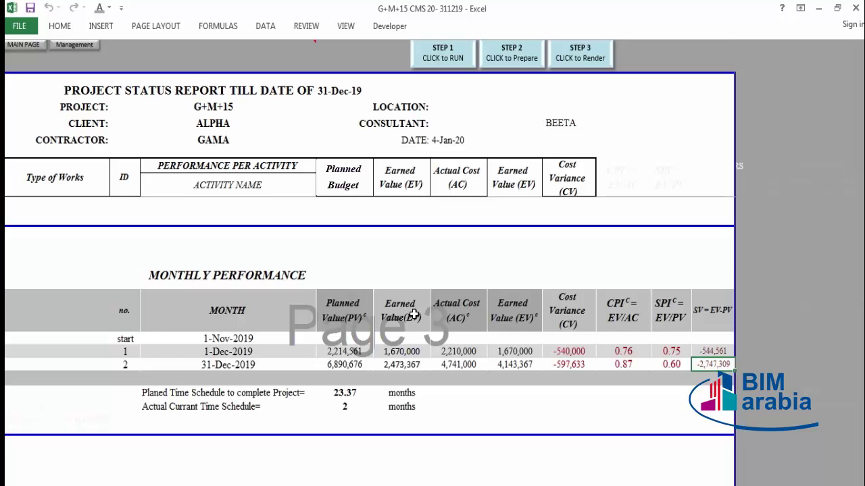
Review the Project Performance Chart's planned value, actual cost, earned value and variance curves below the monthly performance table.
scroll(414, 315, down, 2)
scroll(459, 323, down, 4)
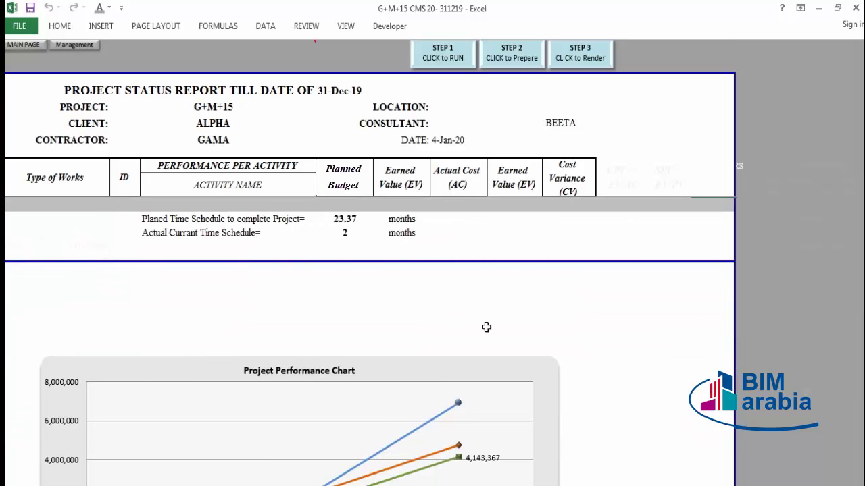
scroll(544, 332, down, 2)
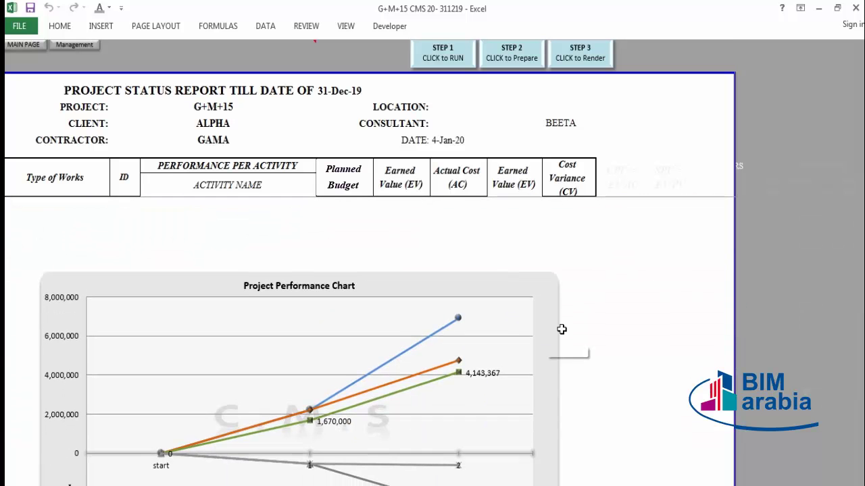
scroll(561, 329, down, 1)
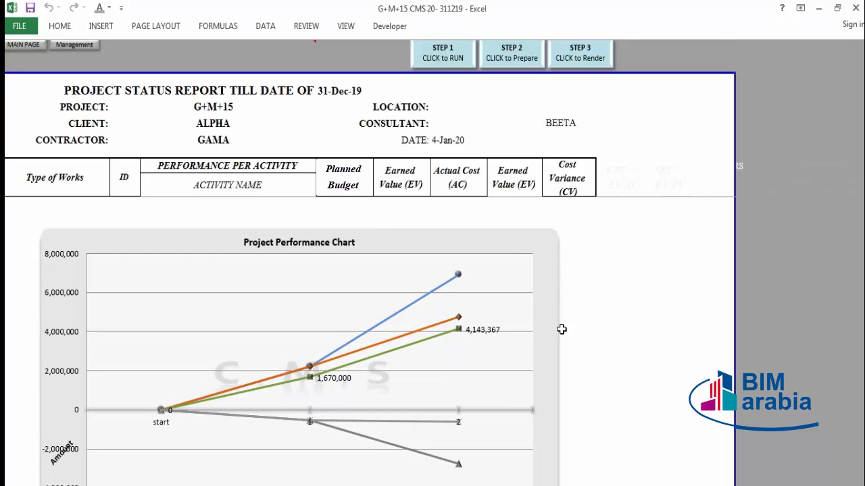
scroll(562, 329, down, 4)
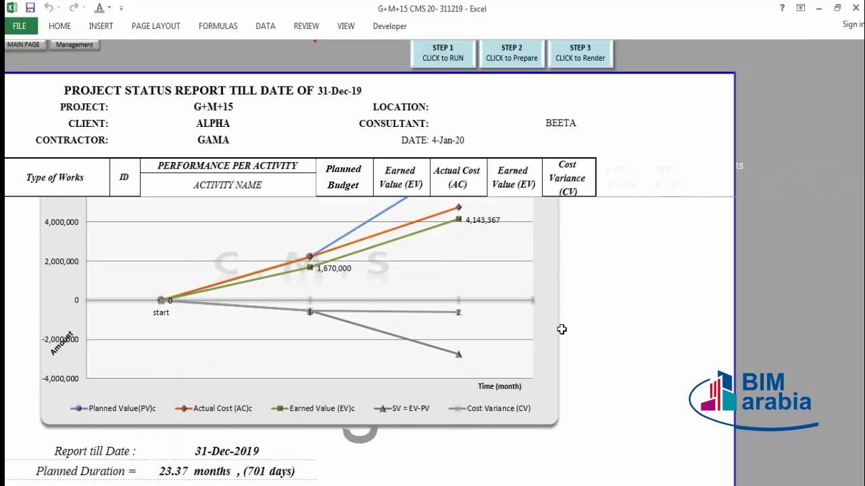
scroll(561, 329, up, 4)
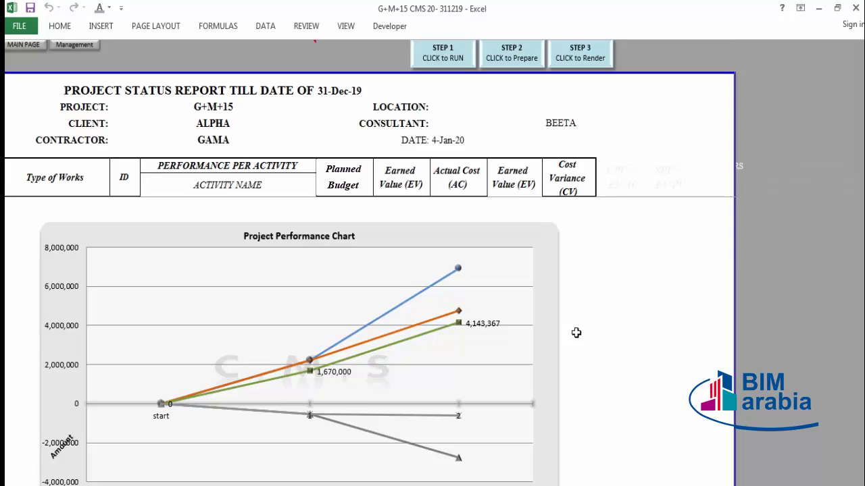
scroll(619, 361, down, 1)
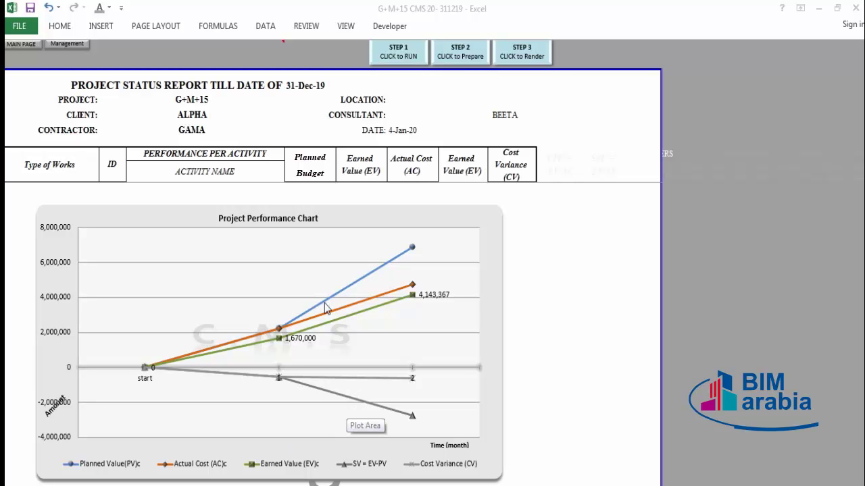
Try adding data labels to the Planned Value series in the Project Performance Chart.
right_click(413, 245)
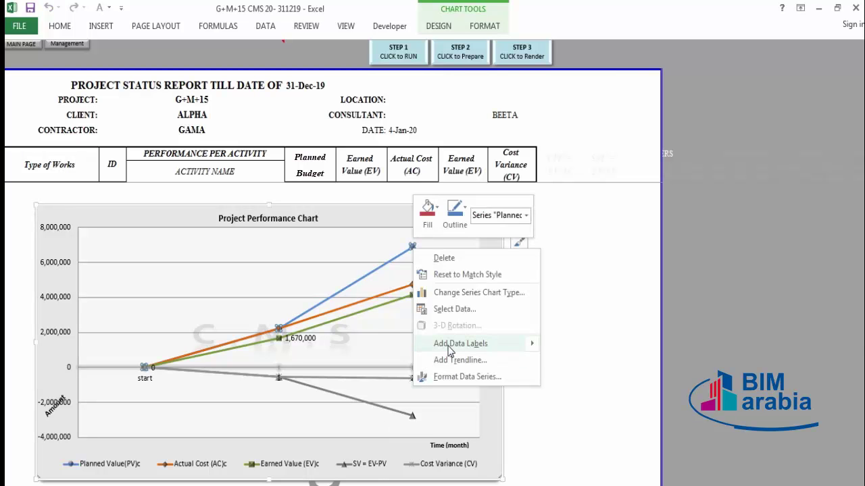
mouse_move(486, 343)
click(581, 343)
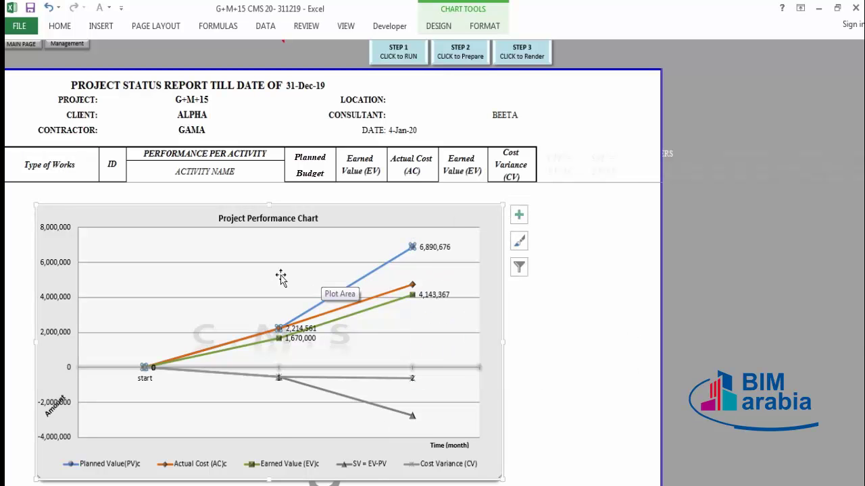
click(345, 277)
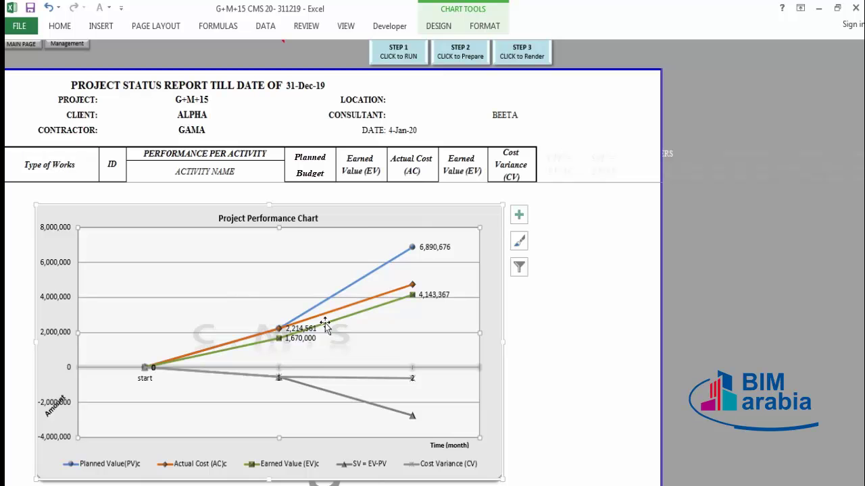
right_click(251, 278)
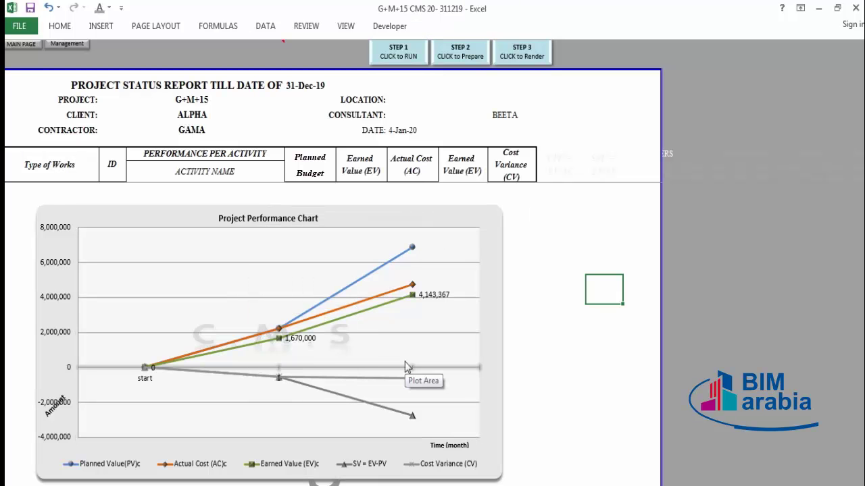
Check the report date, planned duration, current month and planned finish date in the summary below the chart.
scroll(405, 366, down, 3)
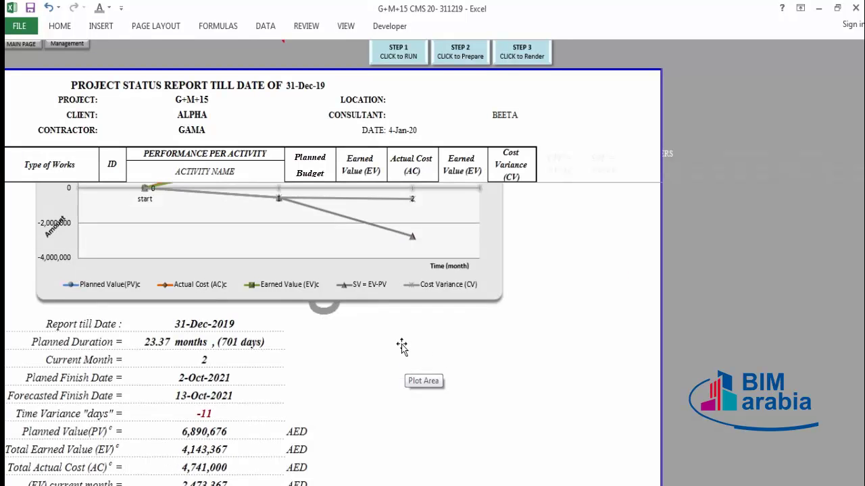
scroll(398, 351, down, 3)
scroll(391, 357, up, 2)
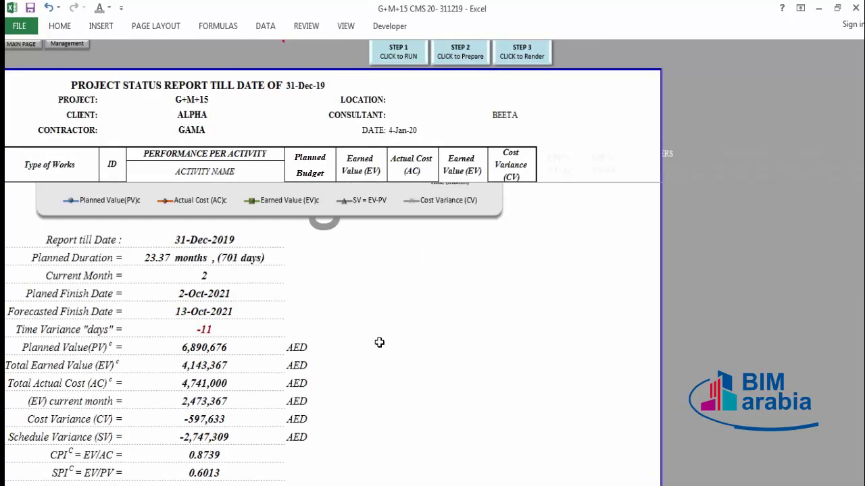
click(68, 241)
click(183, 239)
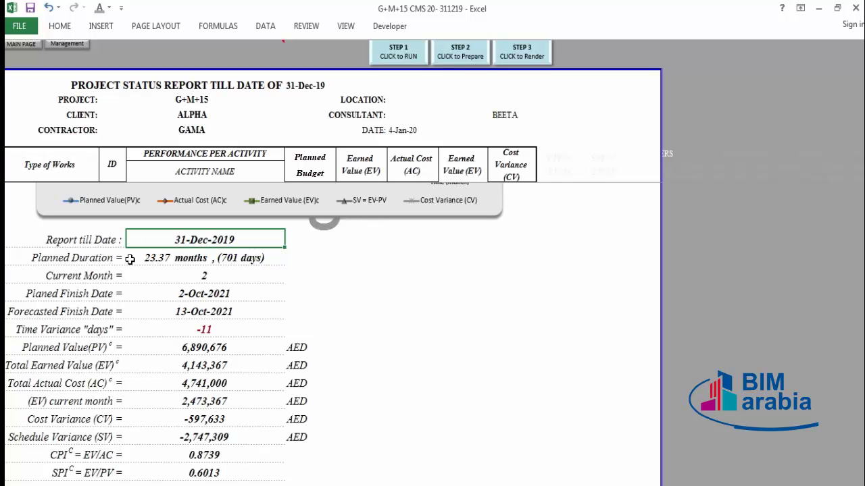
click(230, 258)
click(164, 276)
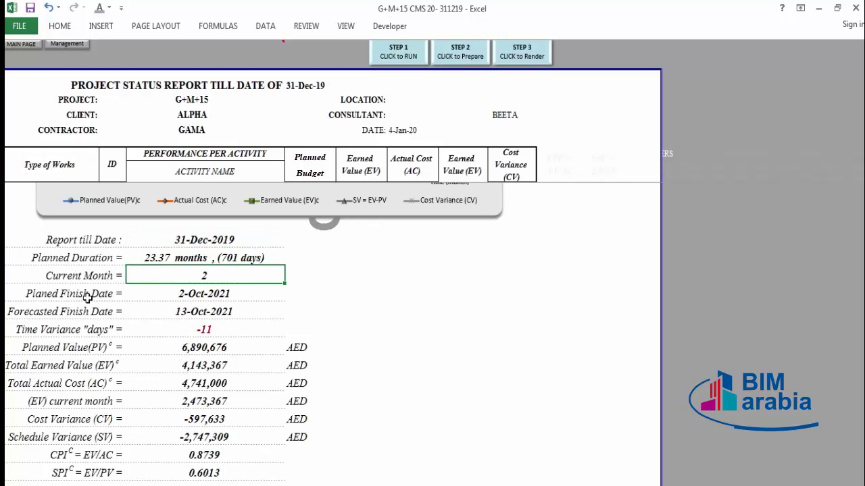
click(170, 293)
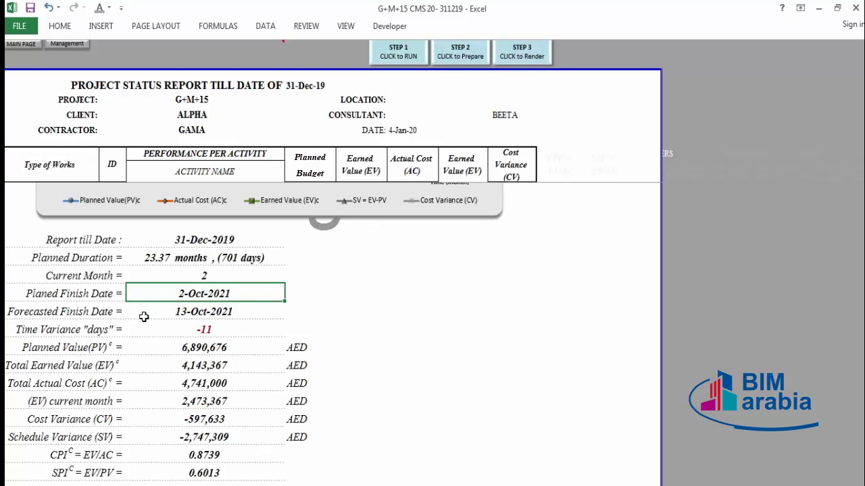
Check the forecasted finish date and the time variance in days in the project summary.
click(85, 316)
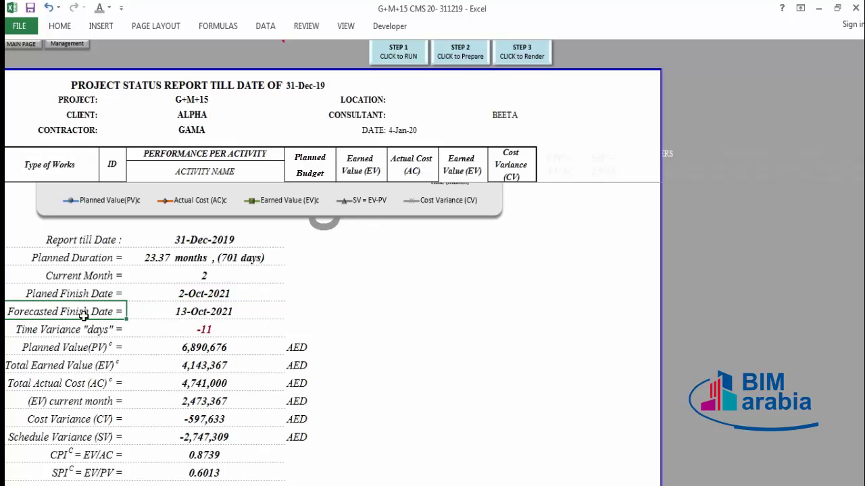
click(163, 314)
click(103, 331)
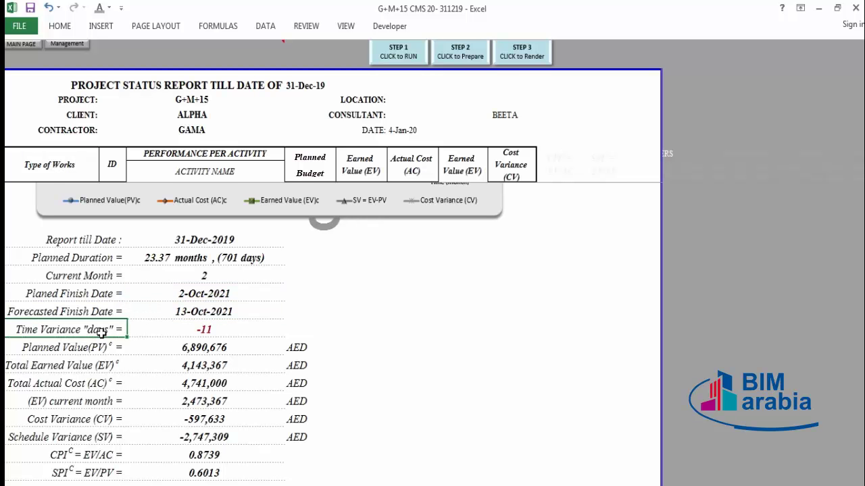
click(146, 330)
Review the summary's planned value, total earned value, total actual cost and current month's earned value.
click(80, 351)
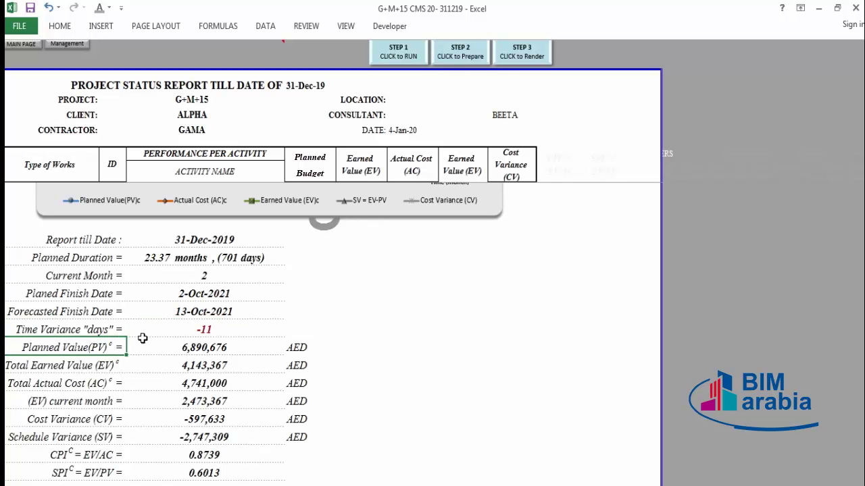
click(150, 344)
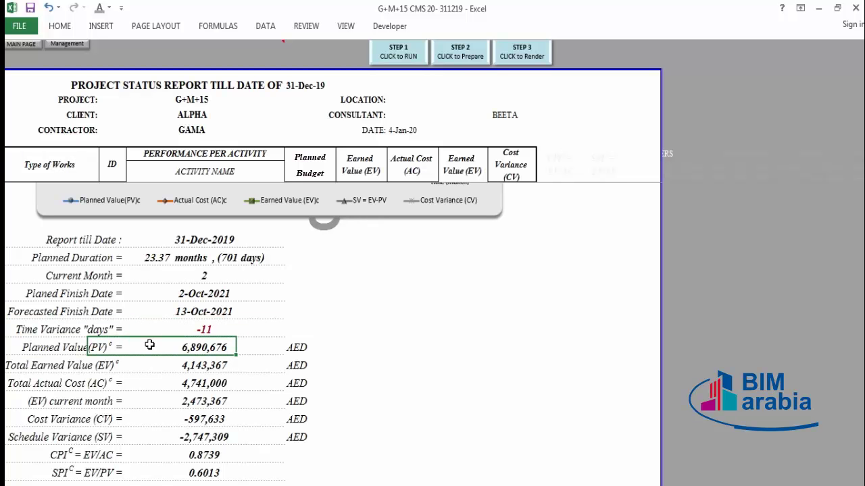
click(91, 365)
click(164, 366)
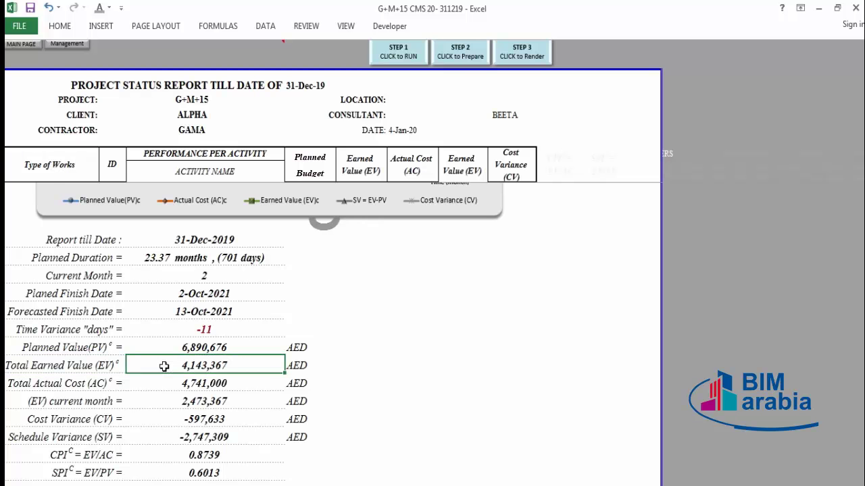
click(82, 386)
click(149, 385)
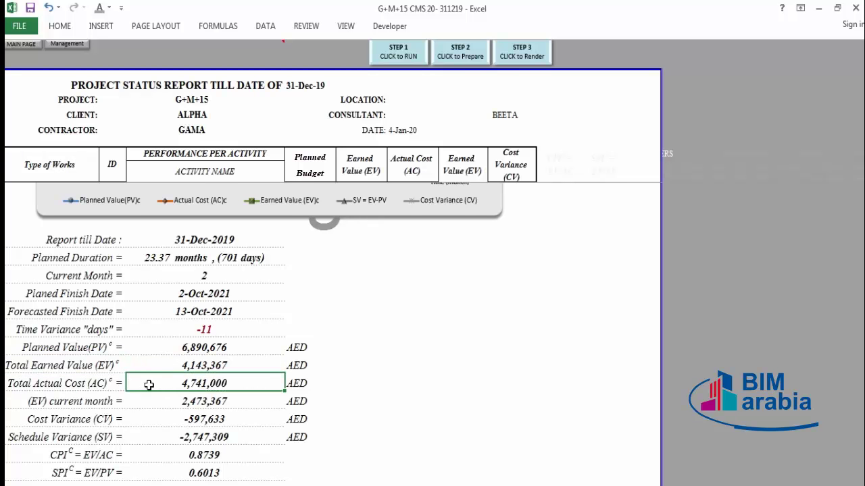
click(58, 399)
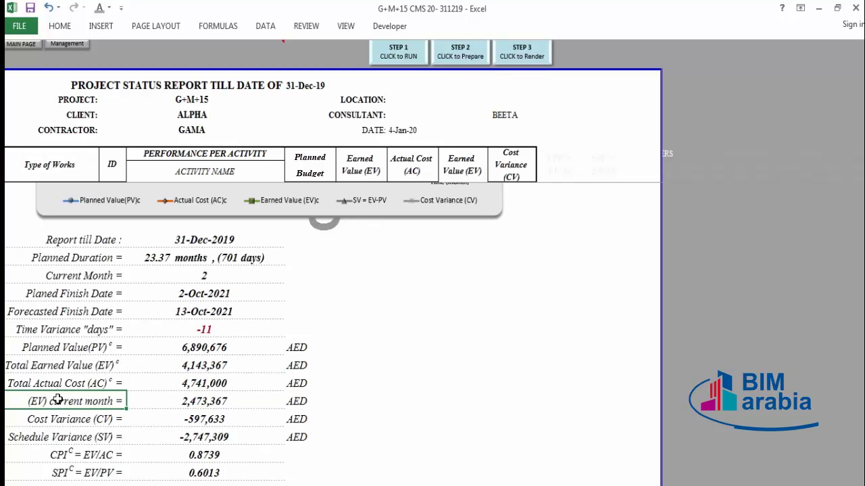
click(155, 402)
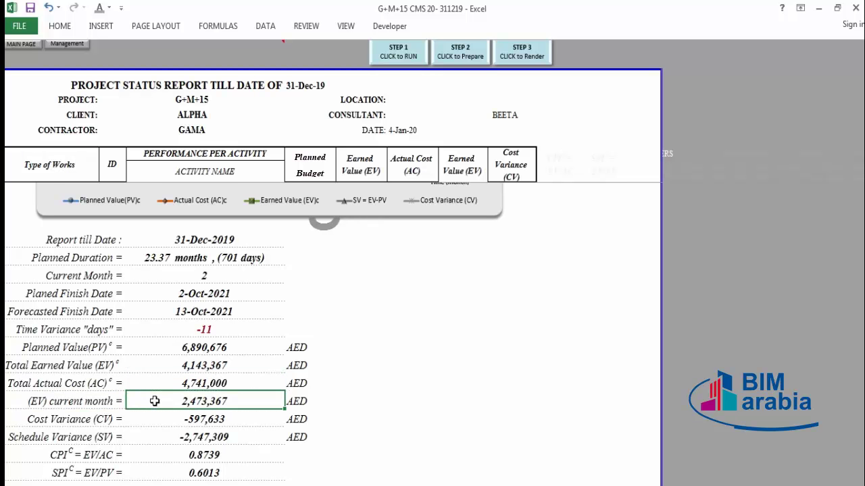
Check the cost variance and schedule variance amounts in the project summary.
click(75, 420)
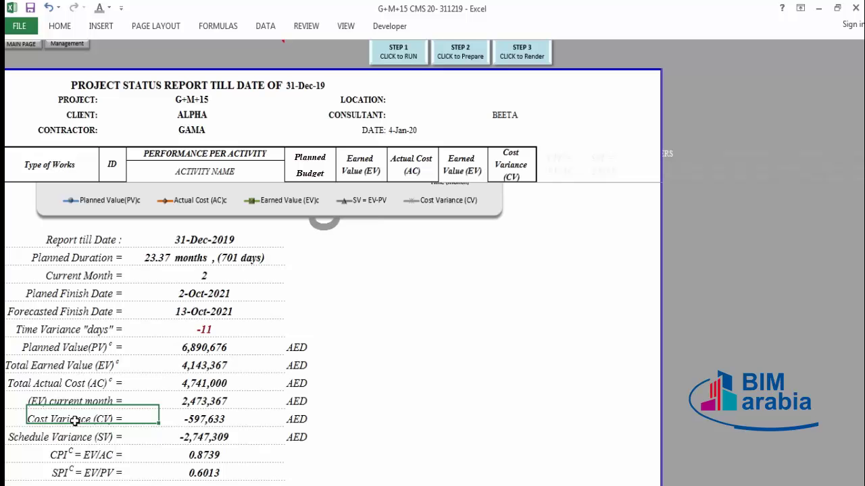
click(156, 424)
click(94, 439)
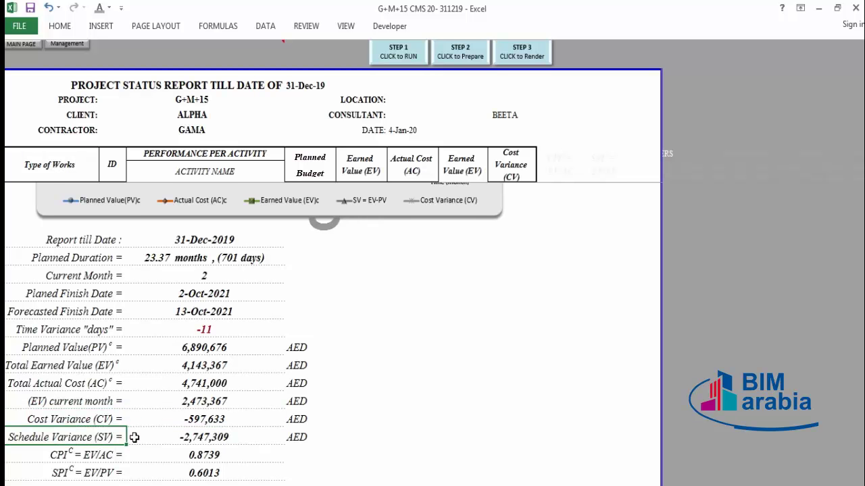
click(143, 438)
Examine the cumulative CPI (EV/AC) and SPI (EV/PV) entries in the project summary.
click(103, 456)
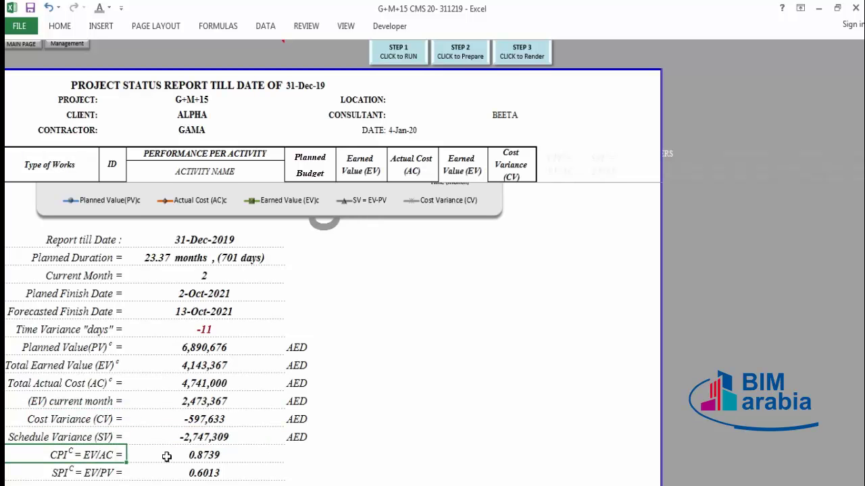
click(167, 458)
click(76, 461)
click(164, 457)
scroll(162, 453, down, 2)
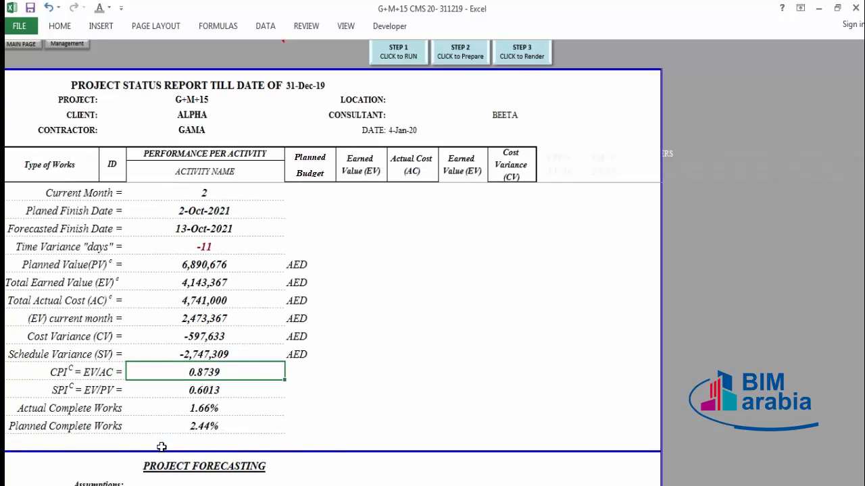
click(90, 390)
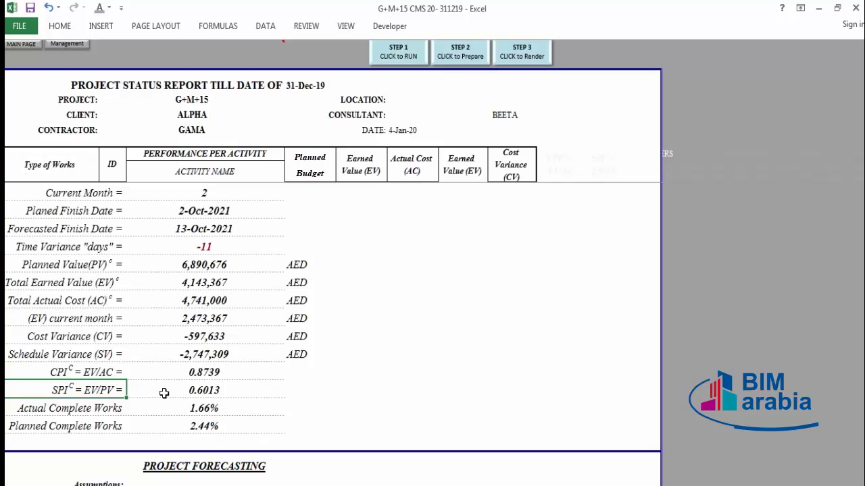
Compare the actual and planned complete works percentages at the end of the project summary.
click(110, 409)
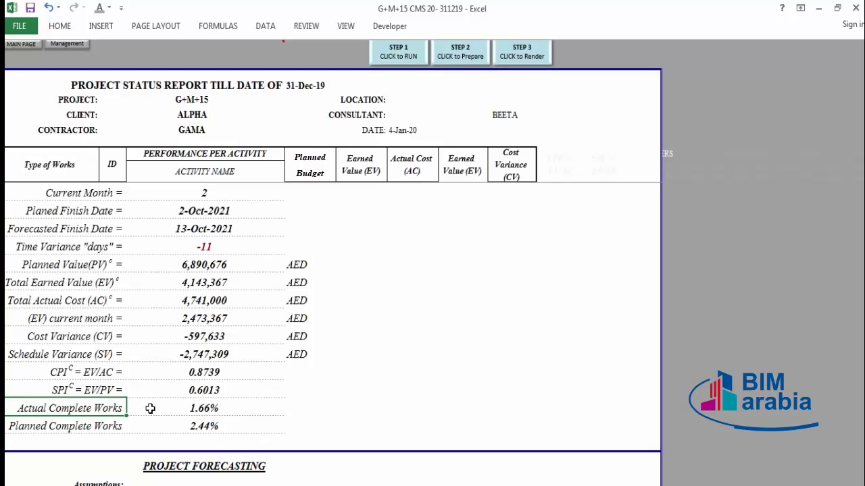
click(165, 409)
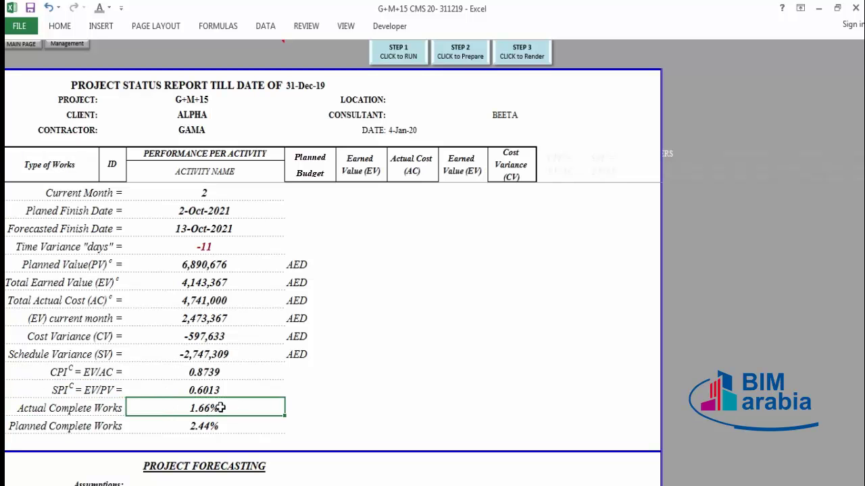
click(73, 425)
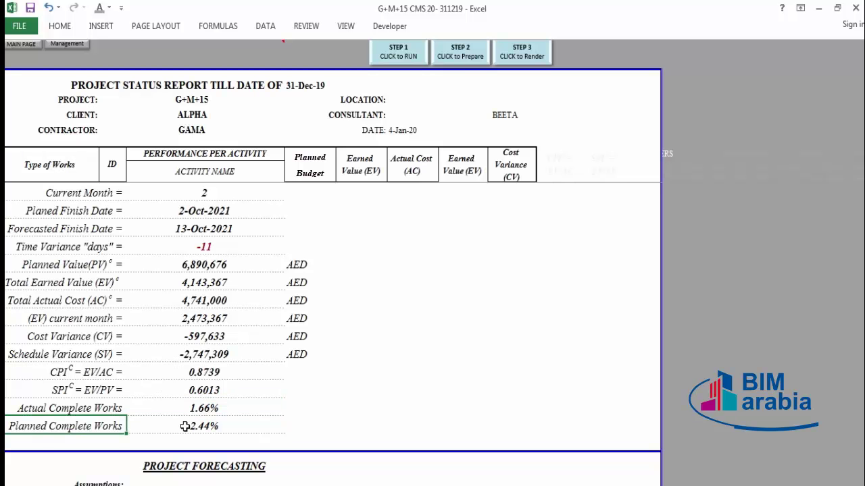
click(185, 427)
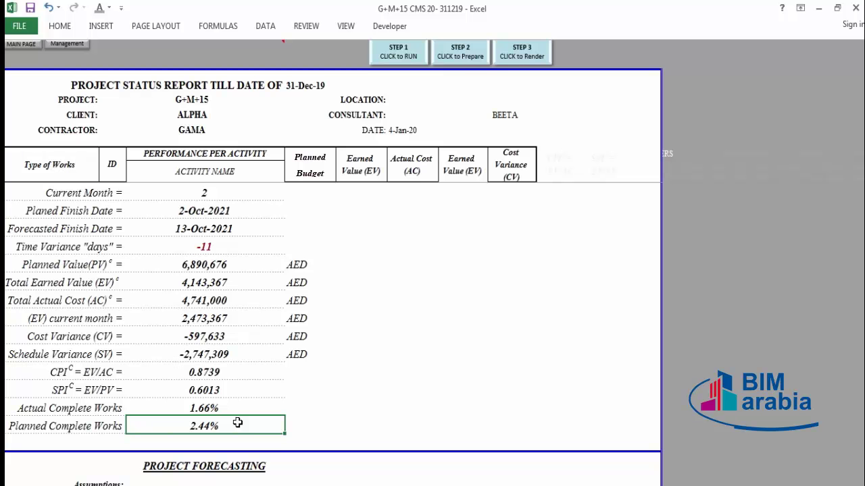
key(Right)
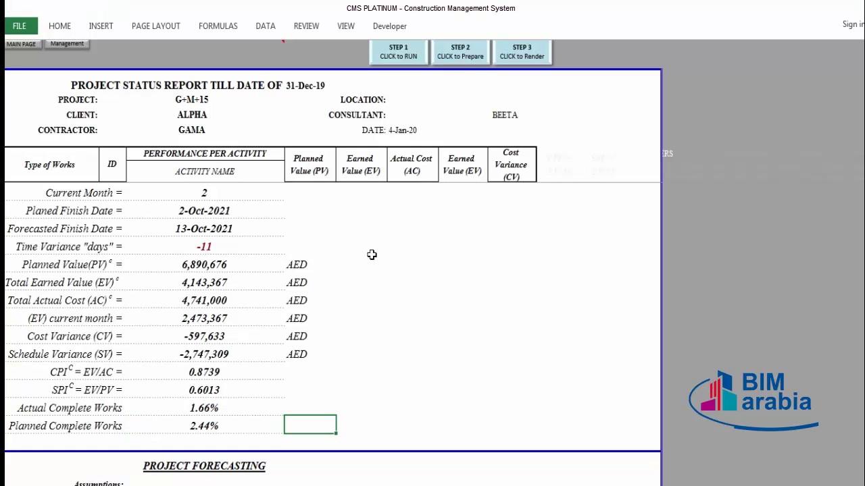
Go to the Project Forecasting section and view the Yes/No options of its first assumption without changing the selection.
click(216, 475)
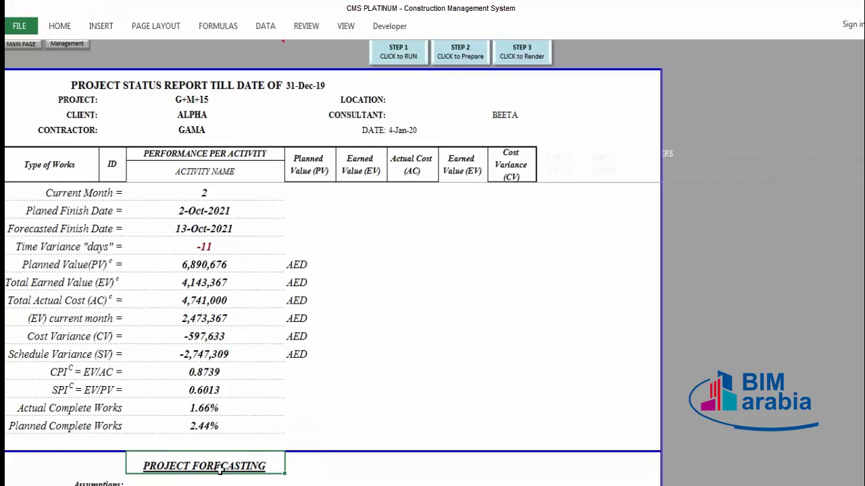
scroll(259, 442, down, 2)
scroll(258, 440, down, 3)
click(412, 321)
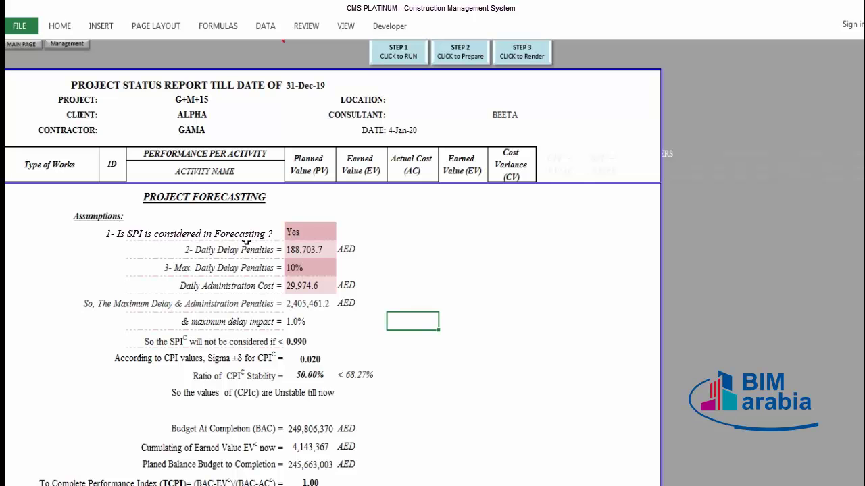
click(329, 230)
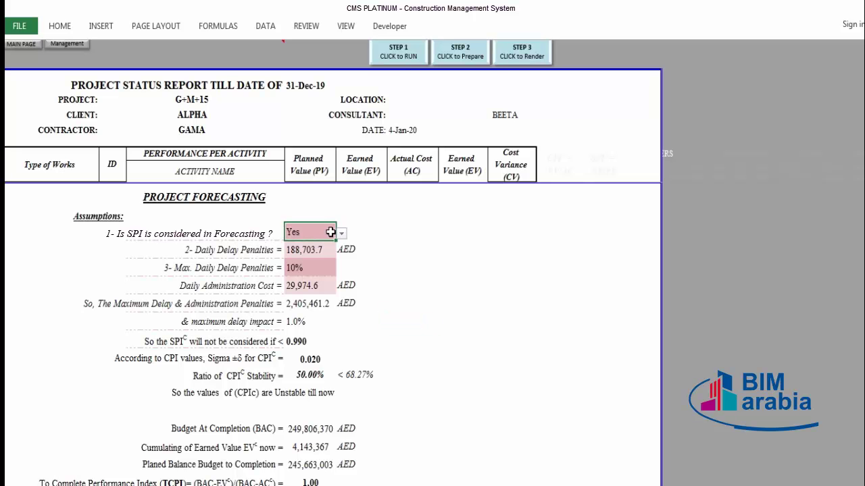
click(341, 234)
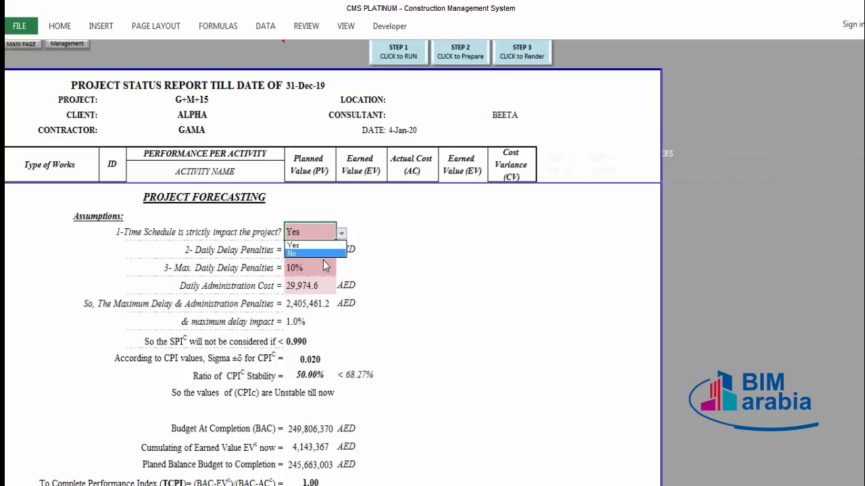
key(Escape)
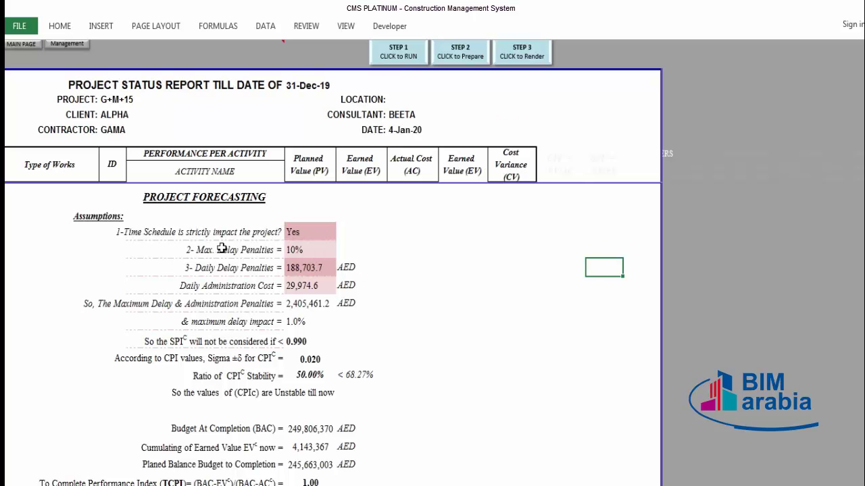
Review the maximum delay penalties, daily delay penalties and daily administration cost among the forecasting assumptions.
click(326, 252)
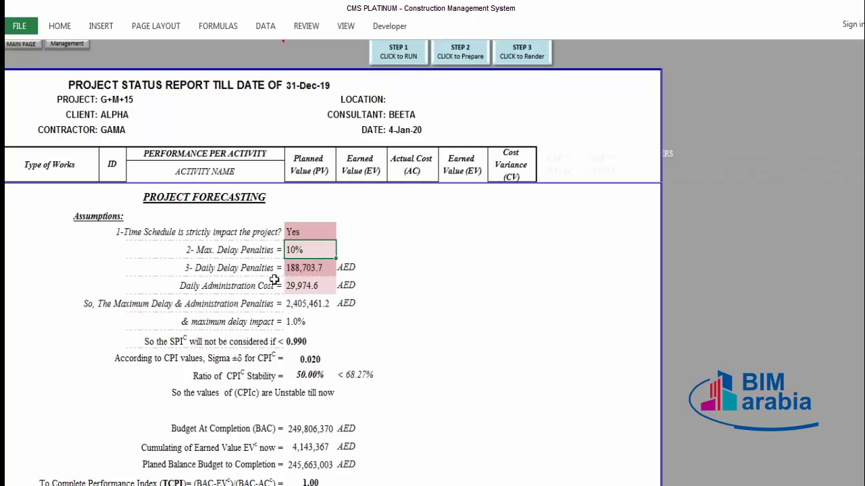
click(252, 270)
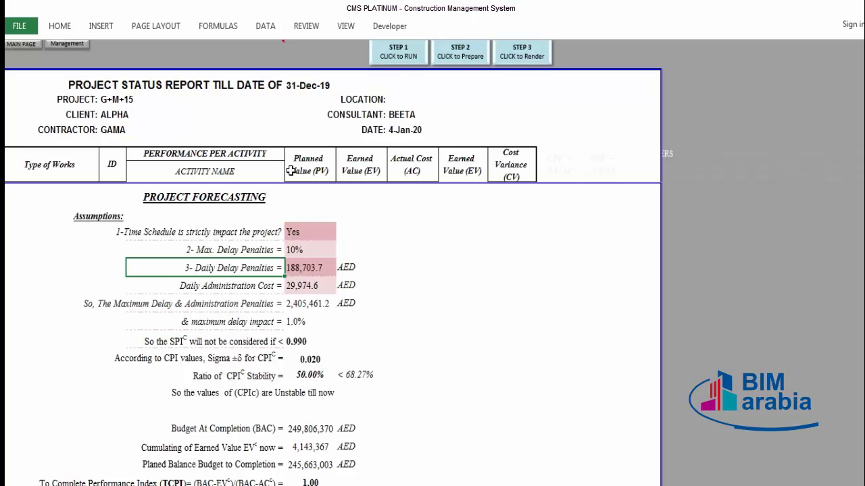
click(318, 266)
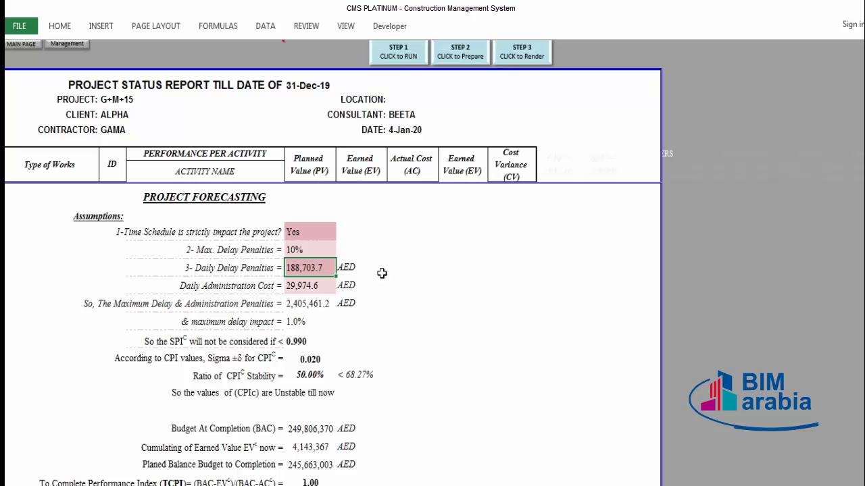
click(310, 249)
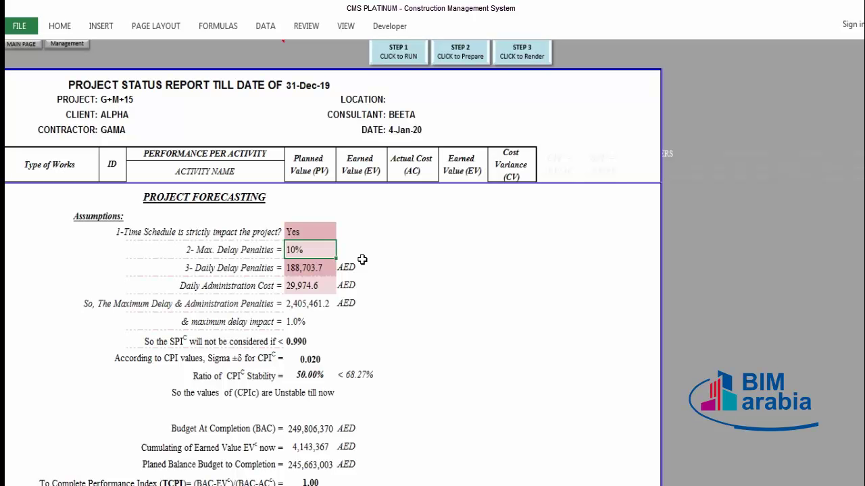
key(Down)
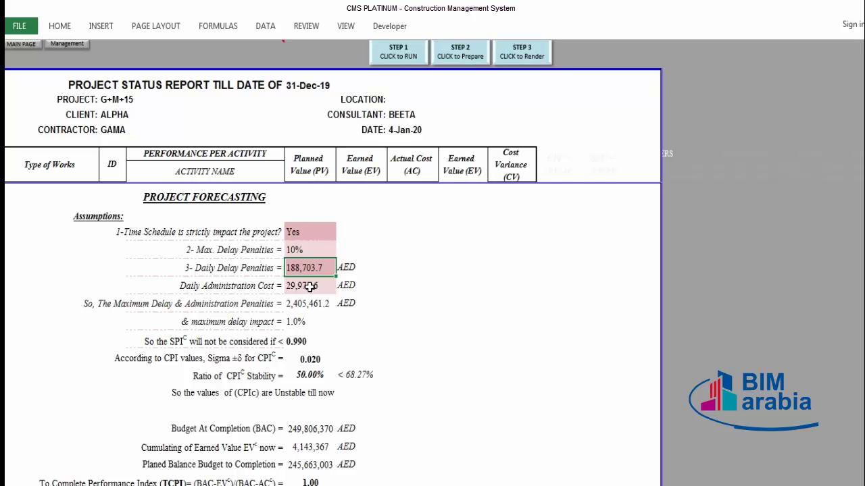
click(310, 287)
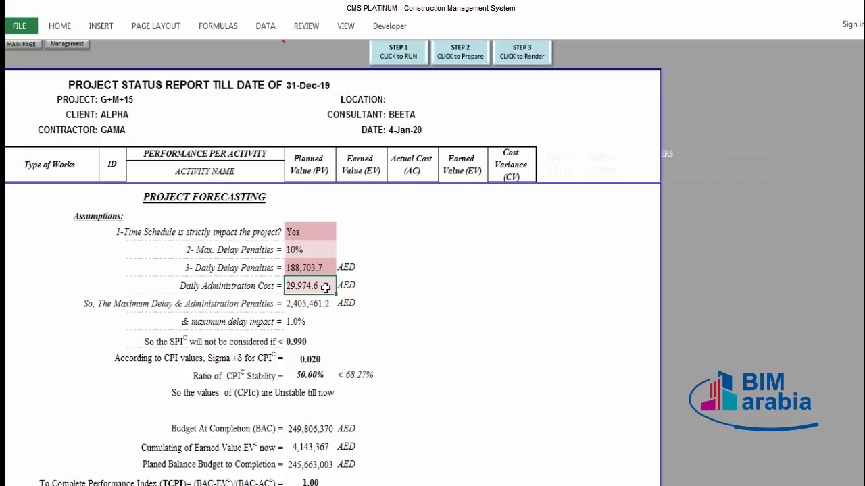
click(328, 269)
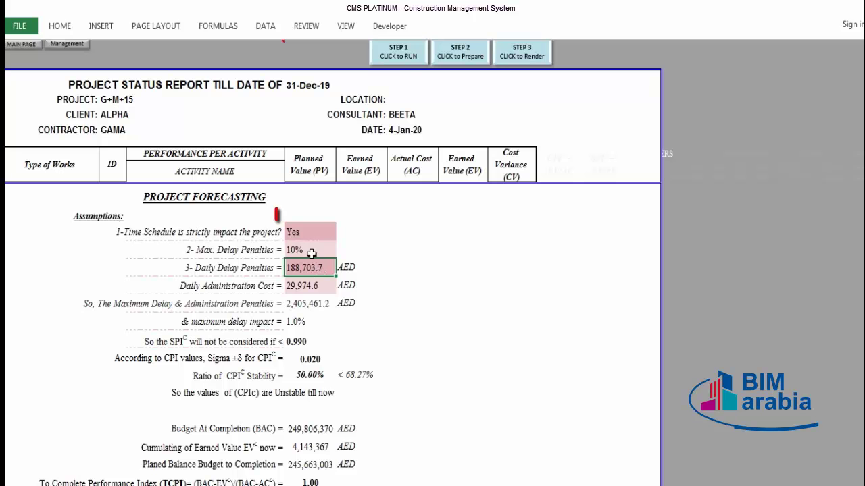
Compare the forecasting assumption inputs with the derived maximum penalties, delay impact, SPI limit, CPI sigma and CPI stability ratio.
drag(312, 232, 317, 284)
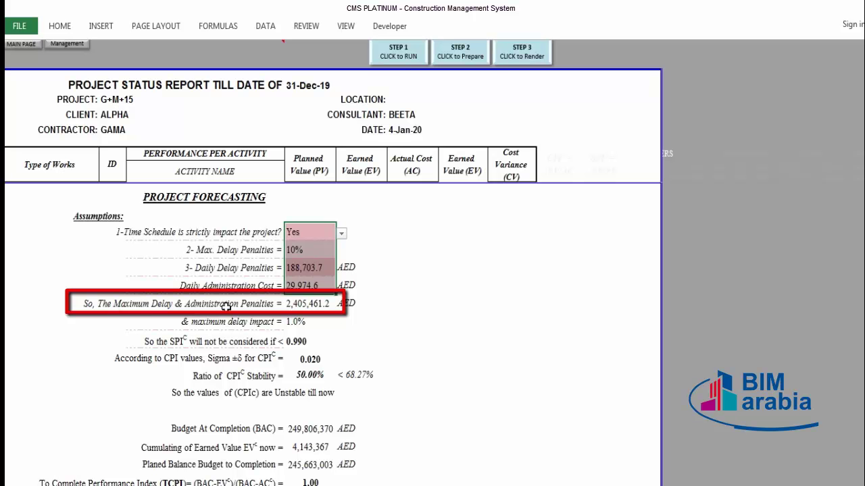
click(286, 305)
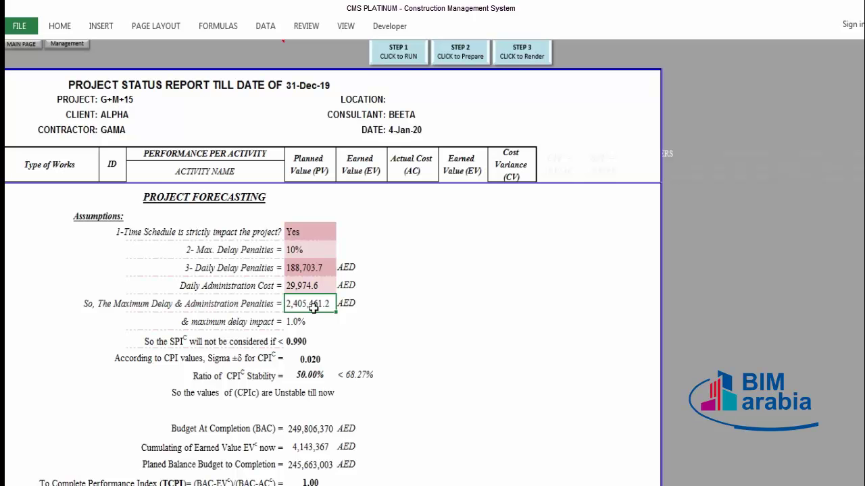
drag(301, 321, 310, 375)
scroll(389, 271, down, 1)
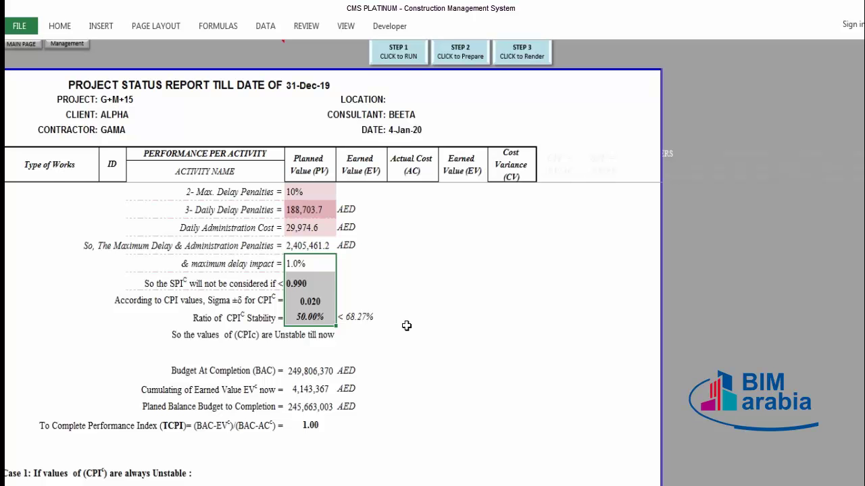
scroll(405, 326, up, 1)
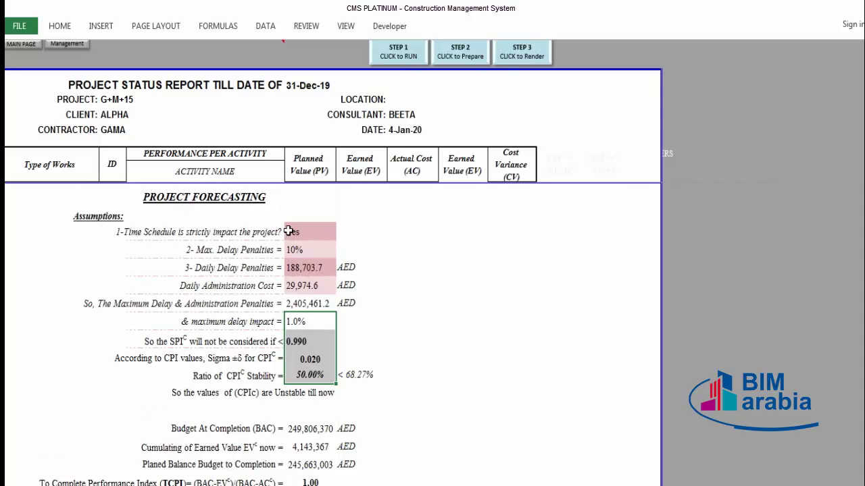
drag(298, 250, 302, 280)
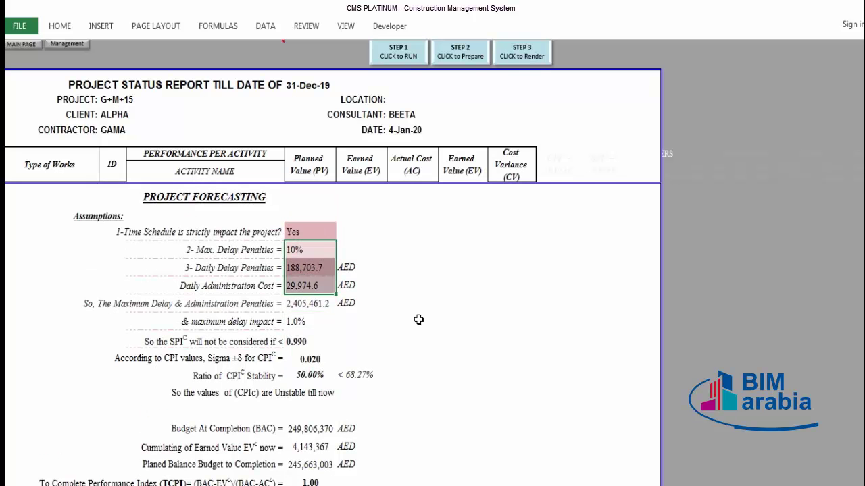
Go past the forecasting assumptions and budget figures to the Case 1 estimates for always unstable CPI values and examine that block.
scroll(418, 319, down, 1)
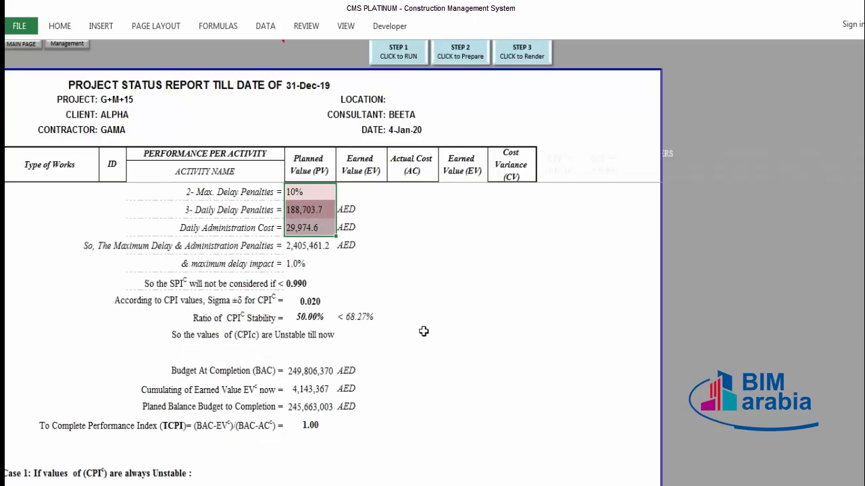
scroll(423, 331, up, 3)
scroll(392, 338, down, 2)
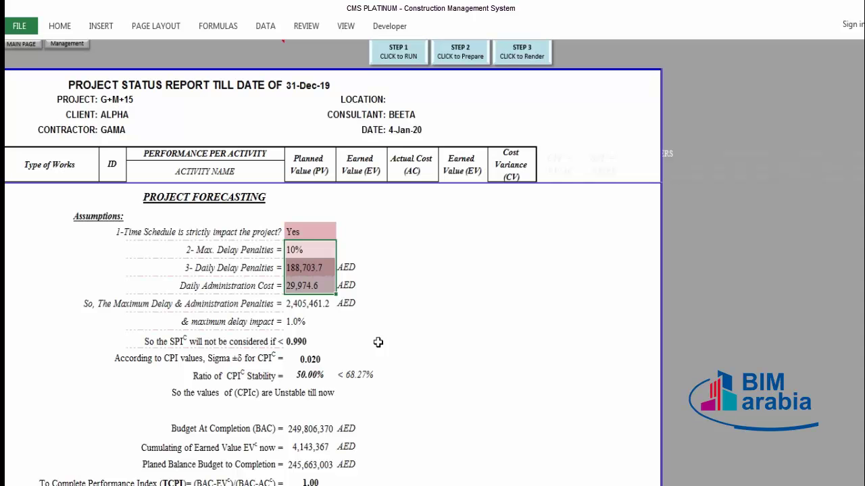
scroll(389, 347, down, 2)
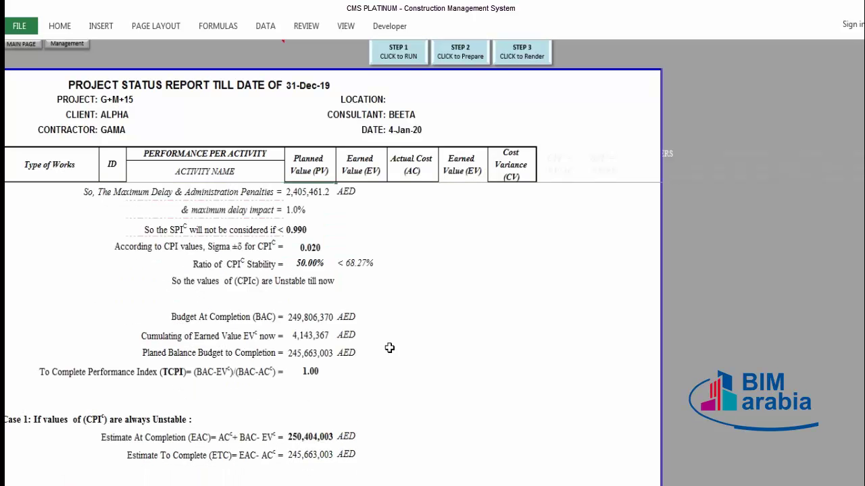
scroll(333, 380, down, 2)
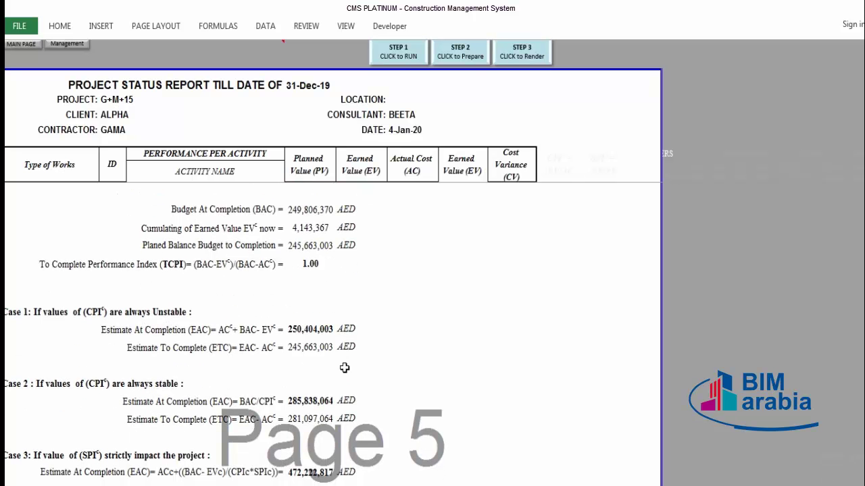
scroll(339, 375, down, 1)
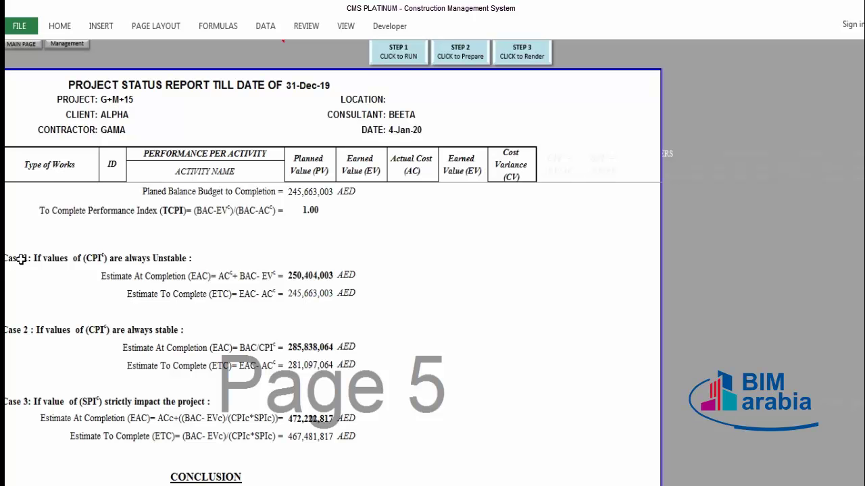
drag(21, 259, 335, 290)
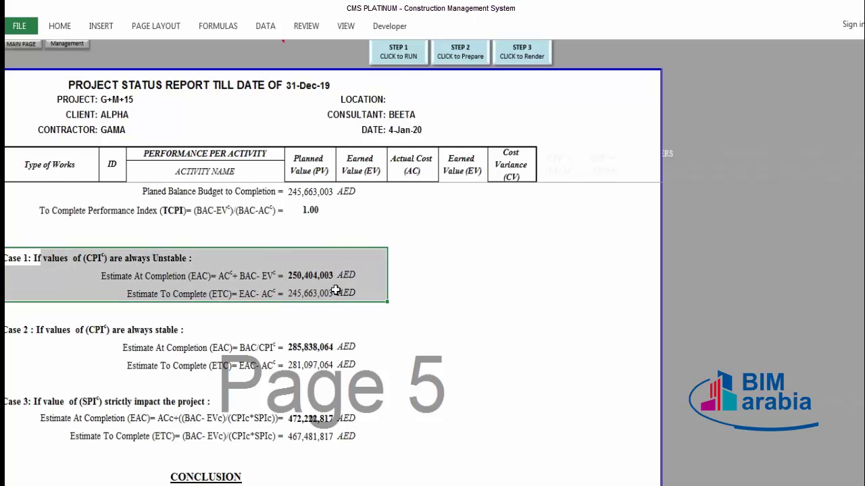
click(37, 272)
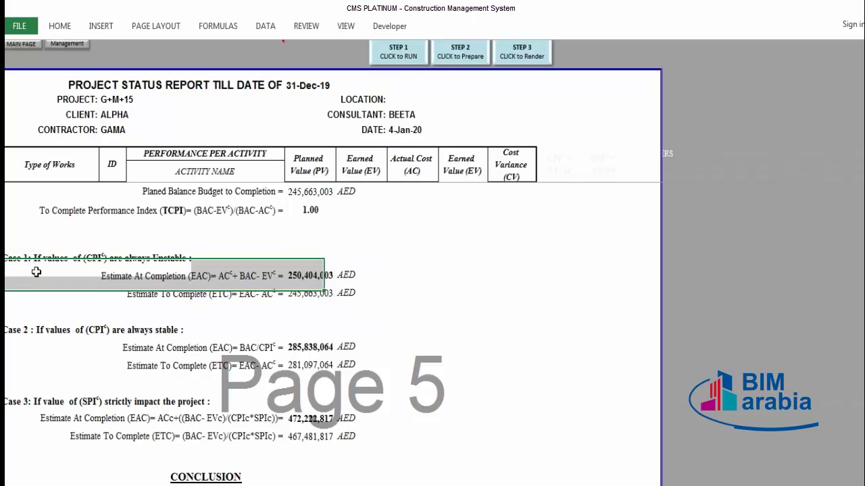
click(32, 259)
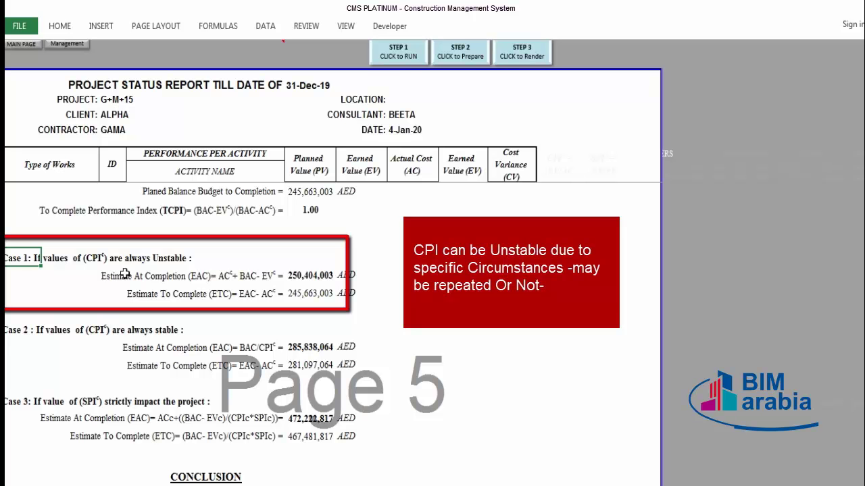
Check the Case 1 Estimate At Completion formula and value against the Budget At Completion.
click(164, 276)
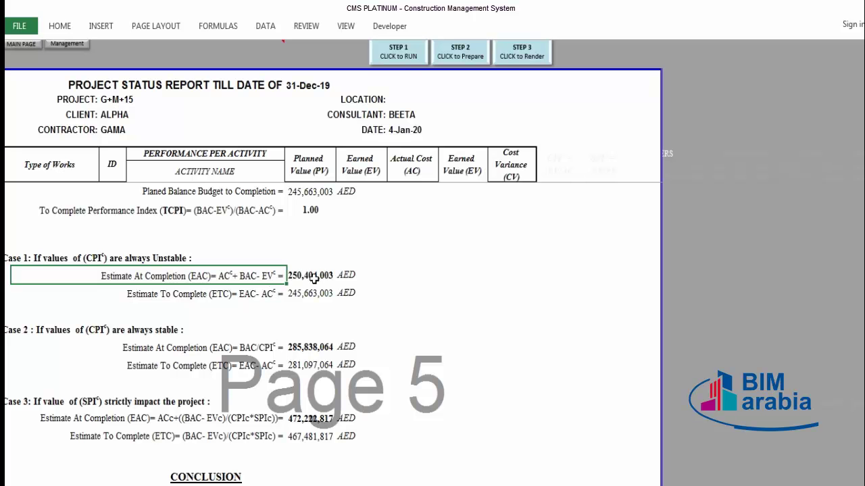
click(313, 279)
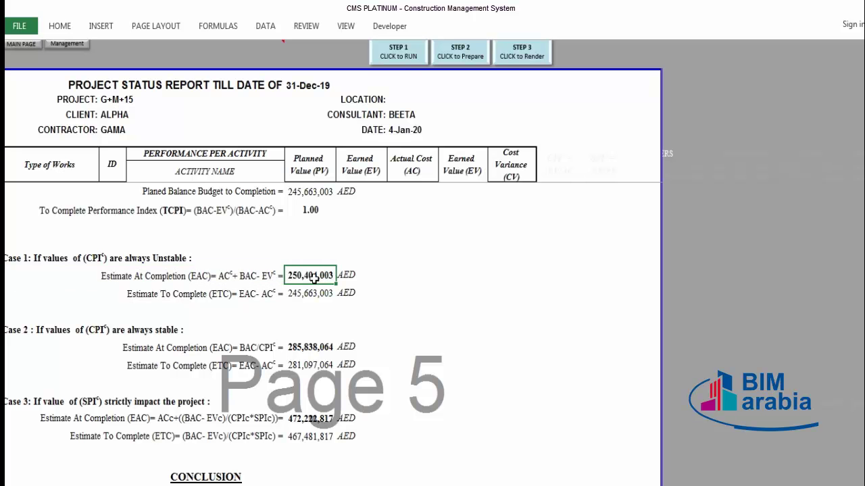
scroll(308, 279, up, 1)
click(290, 215)
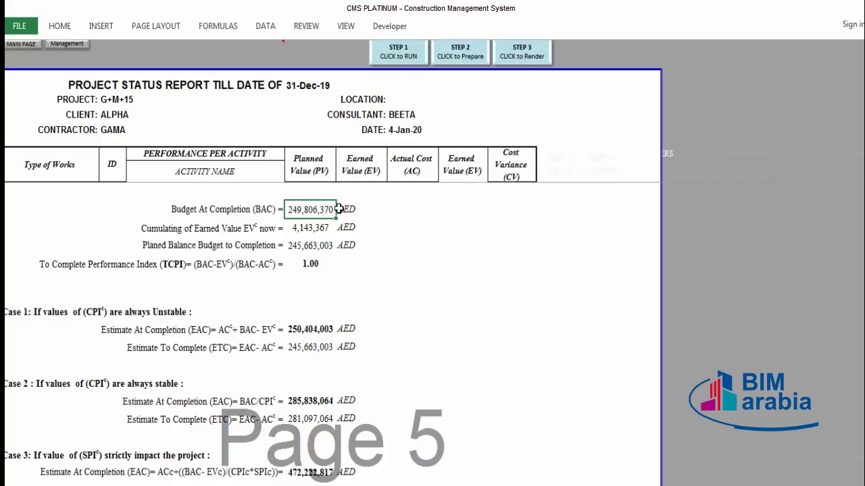
key(Return)
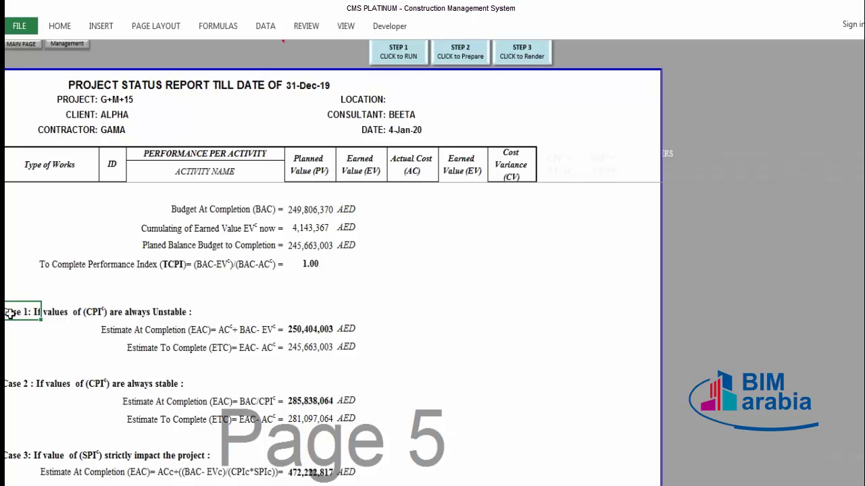
Review the whole Case 1 block, focusing on its Estimate At Completion and Estimate To Complete values.
drag(10, 313, 125, 313)
drag(251, 329, 349, 345)
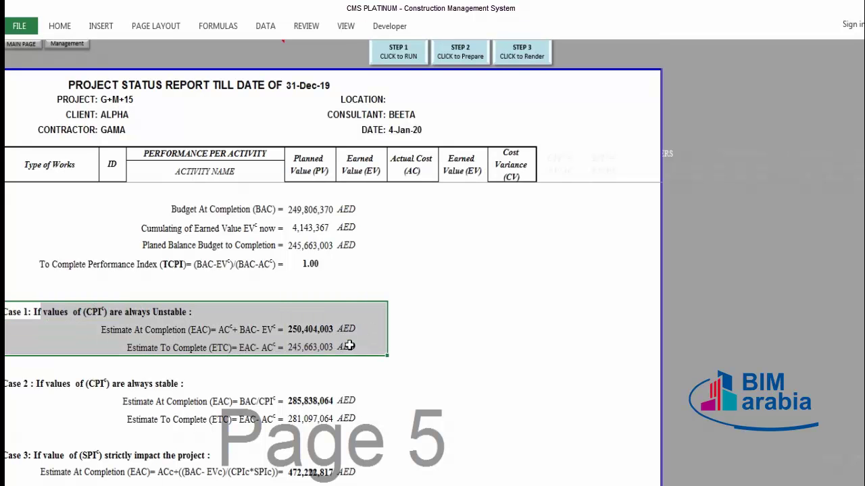
click(90, 312)
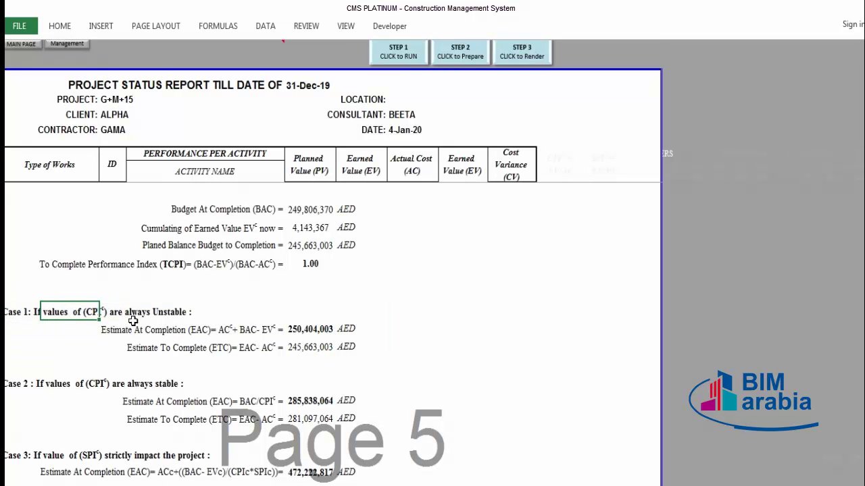
click(239, 330)
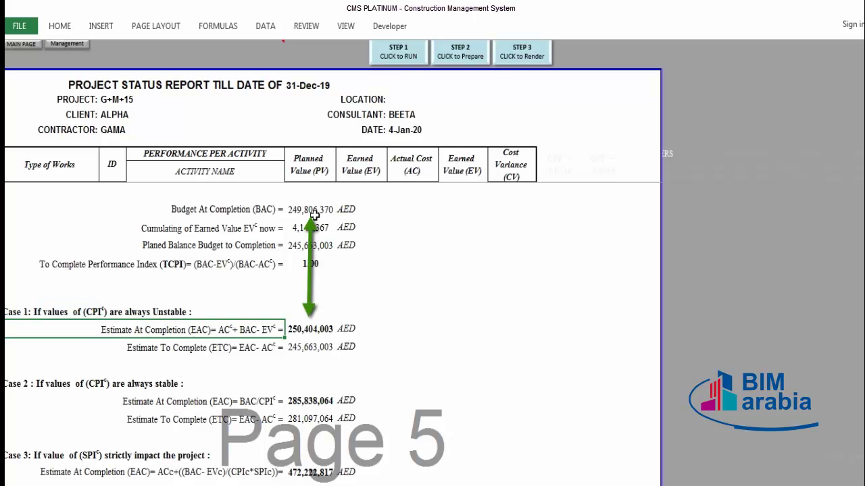
click(304, 331)
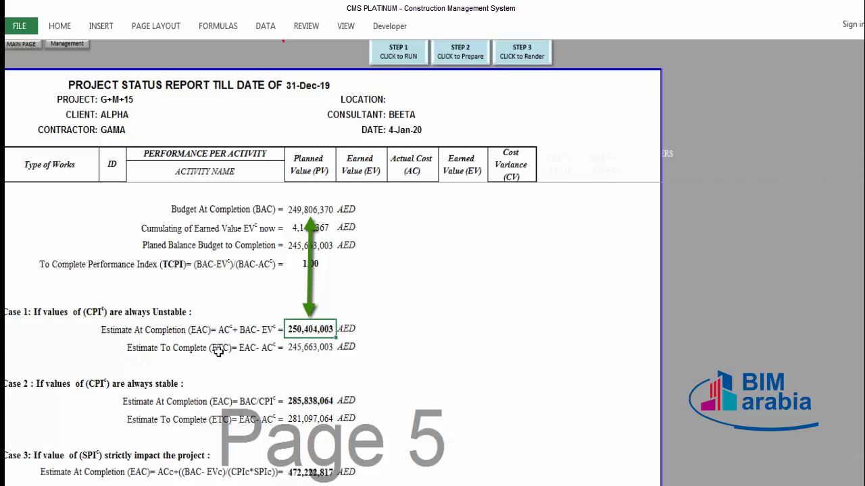
click(304, 348)
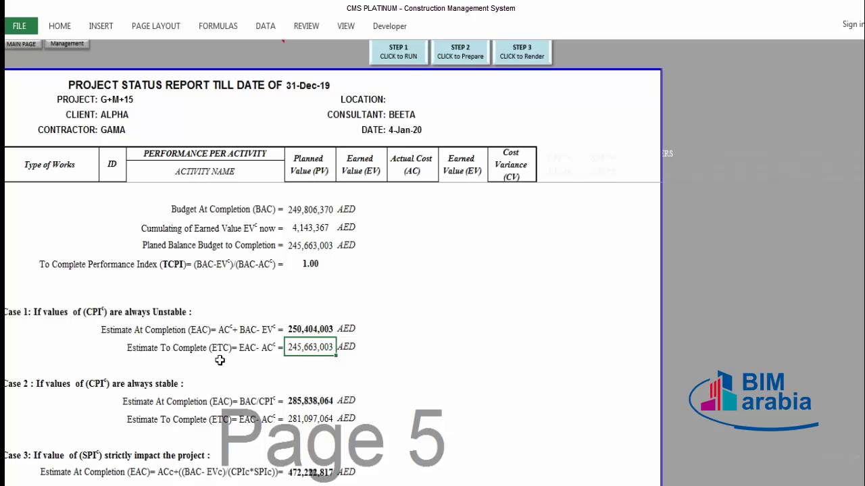
Examine Case 2 for always stable CPI values and compare its Estimate At Completion with the Budget At Completion.
scroll(28, 335, down, 1)
click(28, 336)
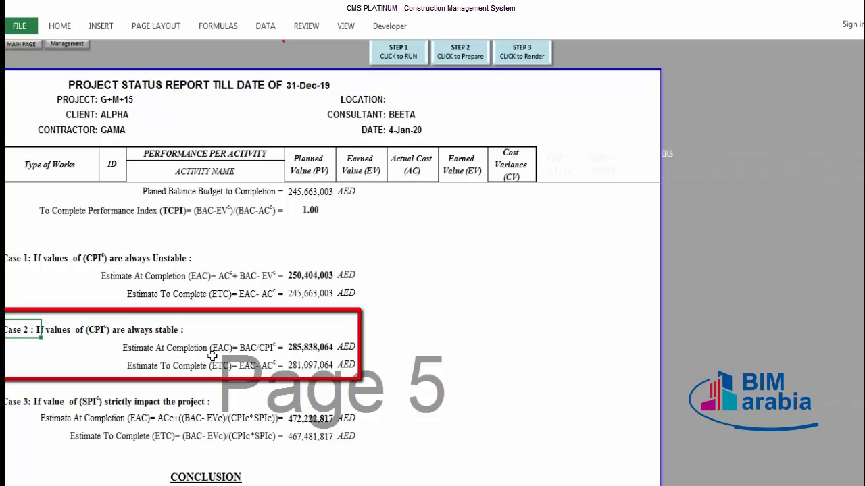
click(308, 349)
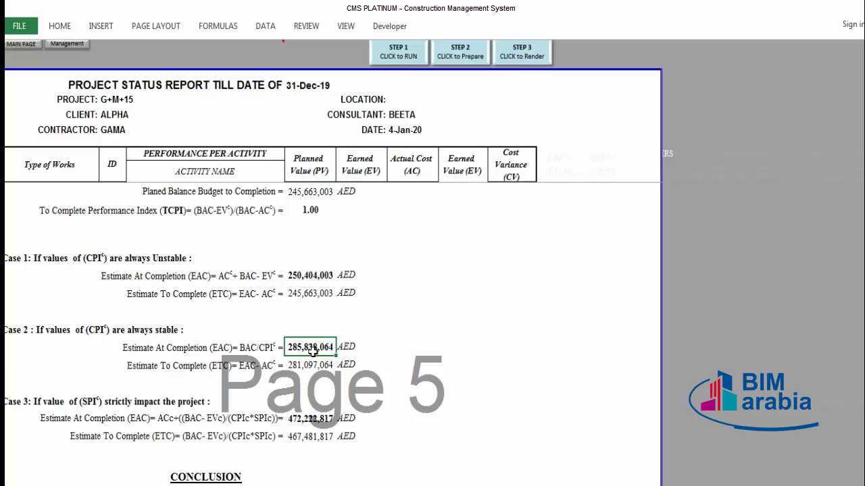
scroll(306, 243, up, 1)
click(307, 211)
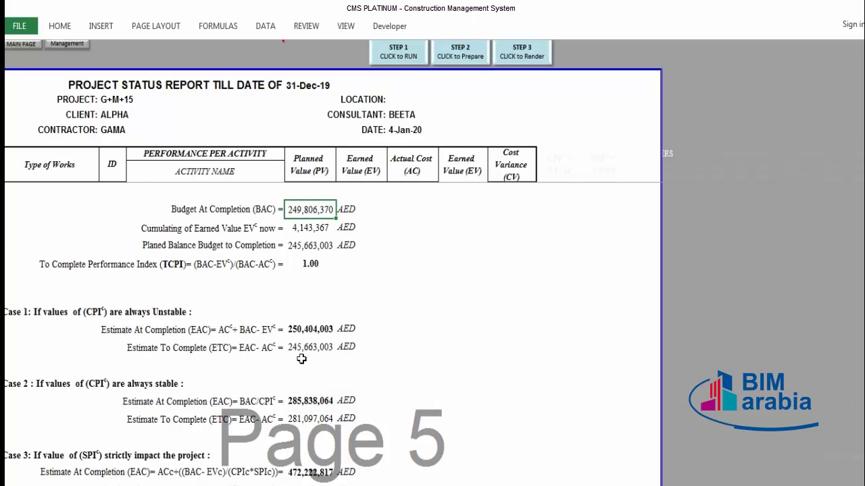
Move on to Case 3, where the SPI value strictly impacts the project, and select its heading.
scroll(304, 284, down, 1)
scroll(301, 360, up, 2)
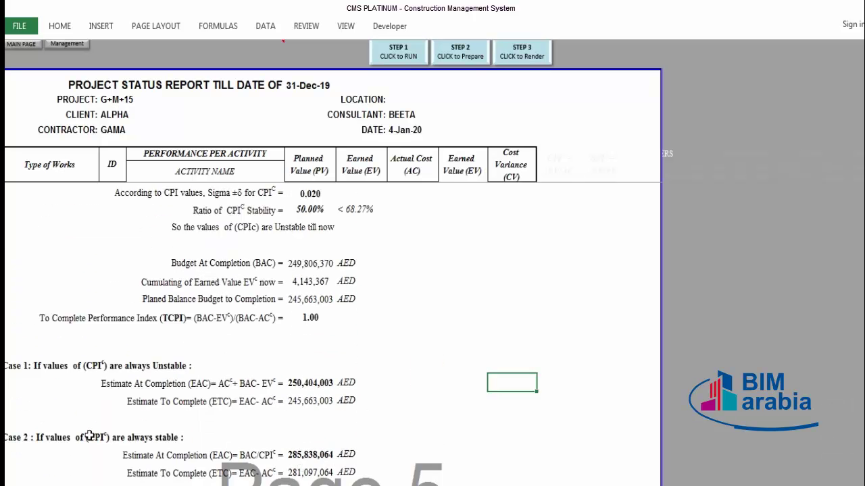
scroll(87, 436, down, 1)
scroll(74, 436, down, 1)
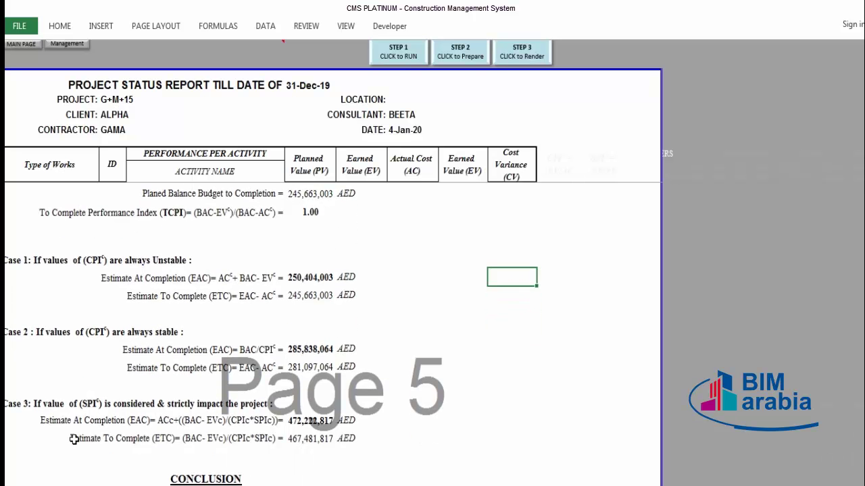
click(20, 405)
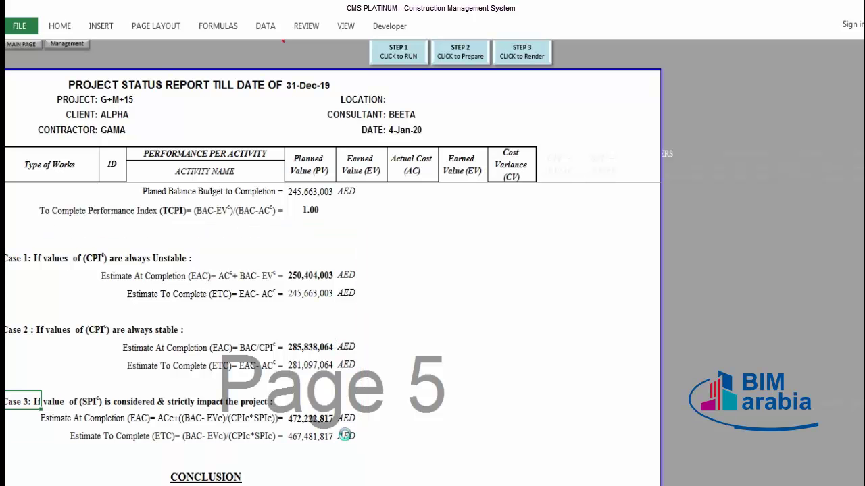
Compare the EAC and ETC estimates of the three forecasting cases with the budget figures and the conclusion.
scroll(345, 436, up, 1)
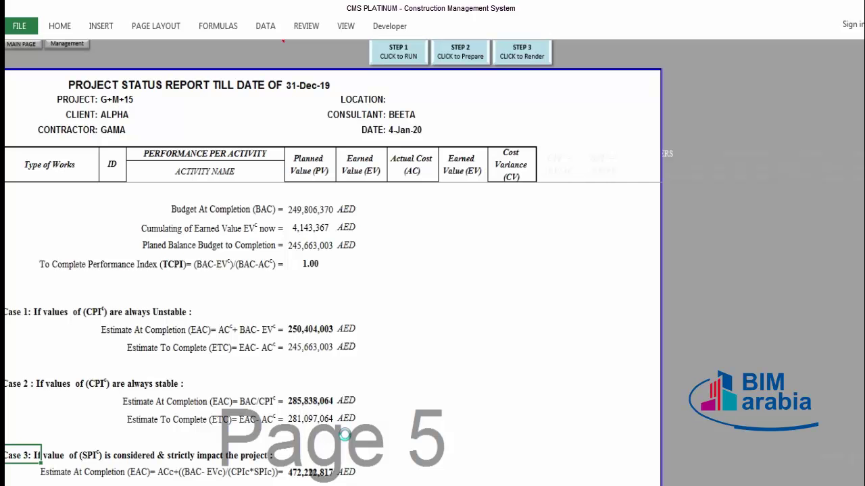
scroll(341, 419, up, 1)
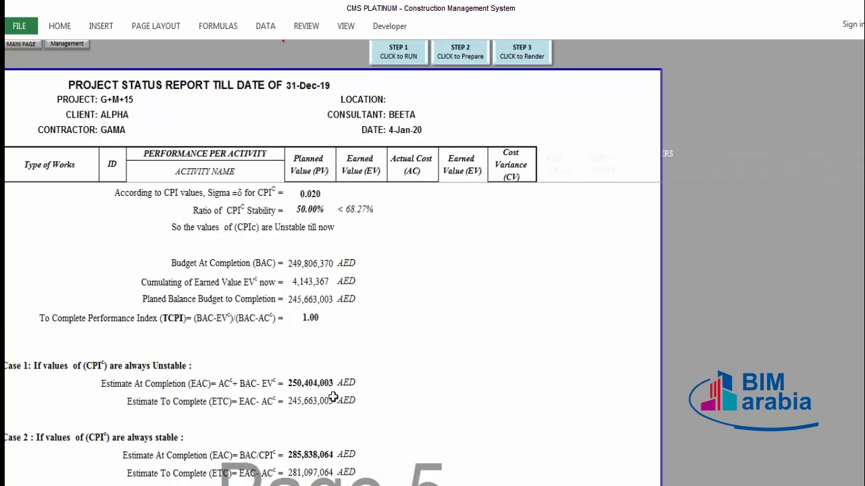
scroll(337, 395, down, 1)
scroll(336, 394, down, 1)
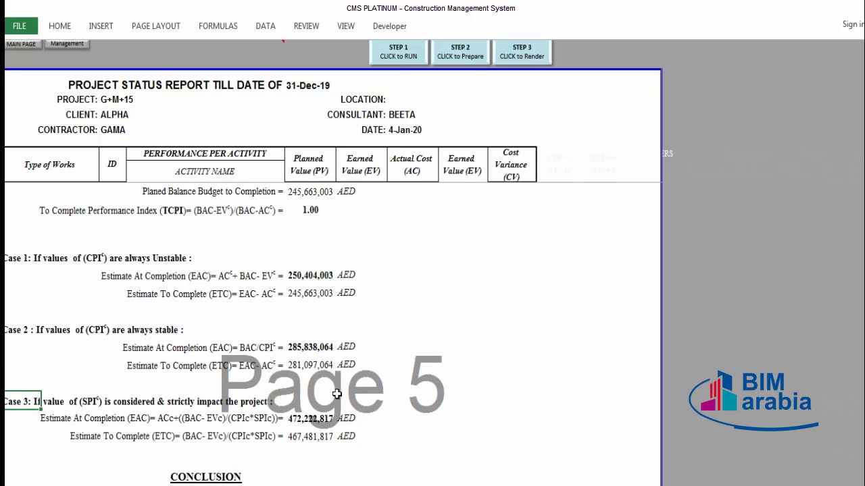
scroll(336, 393, up, 1)
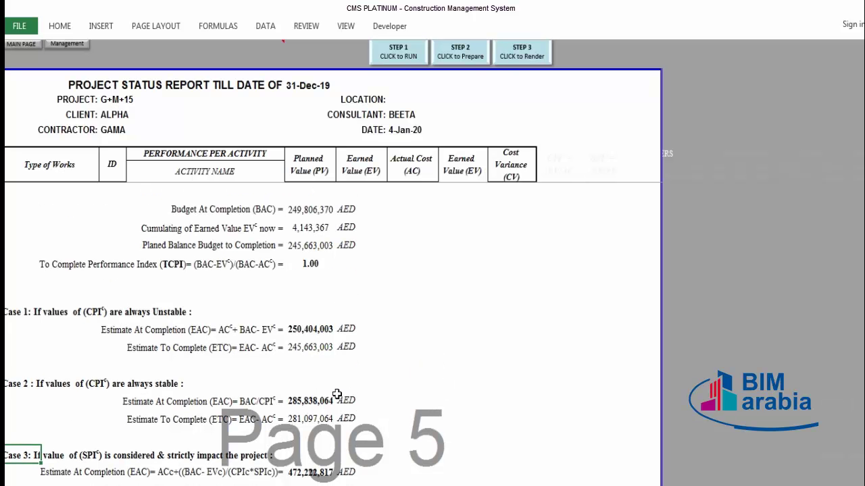
scroll(336, 395, down, 3)
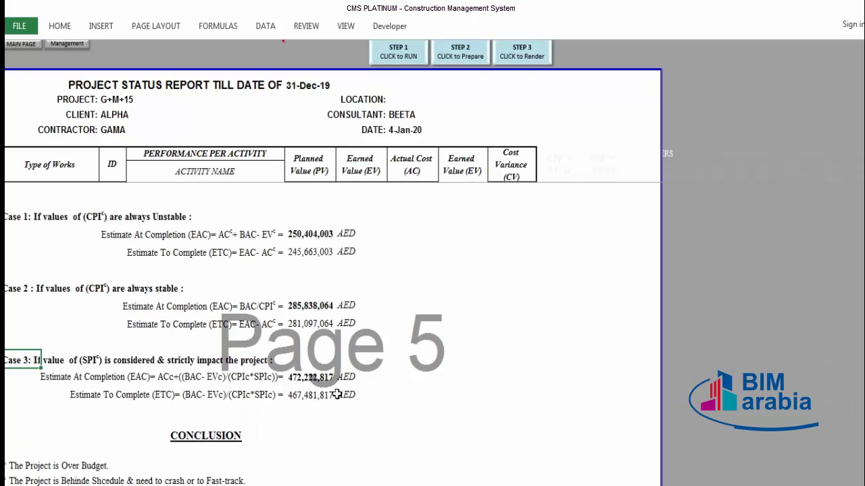
scroll(279, 372, down, 1)
scroll(280, 372, up, 1)
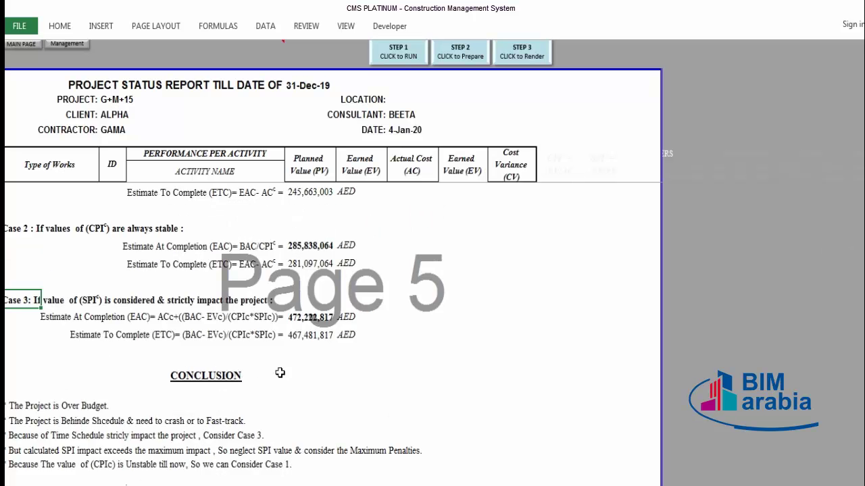
scroll(297, 362, down, 1)
scroll(300, 360, up, 2)
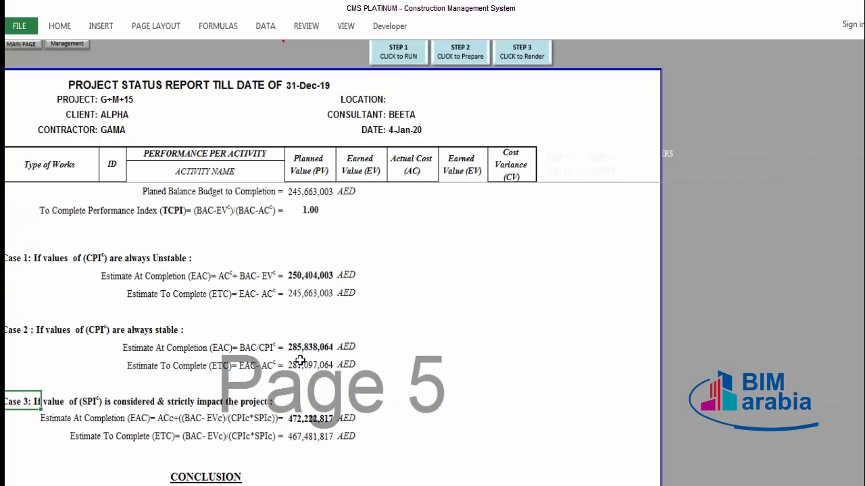
Read the Conclusion statements and check the Estimate At Completion and Estimate To Completion figures listed beneath them.
scroll(300, 361, down, 2)
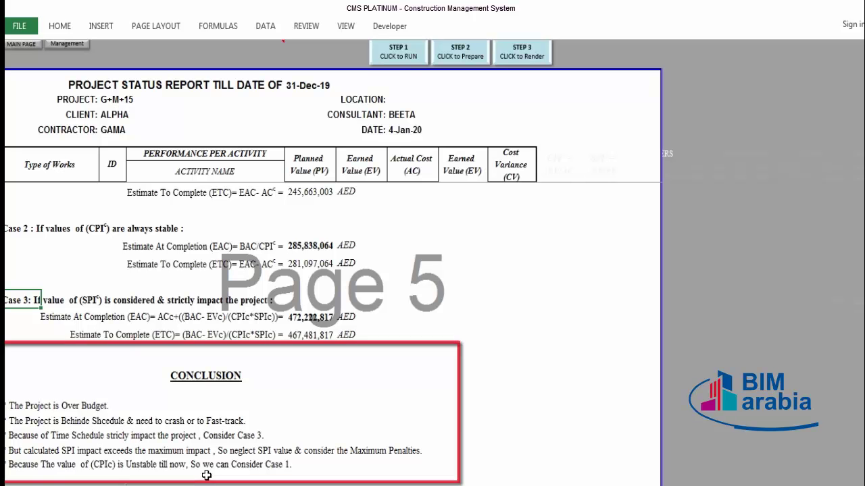
scroll(206, 475, down, 1)
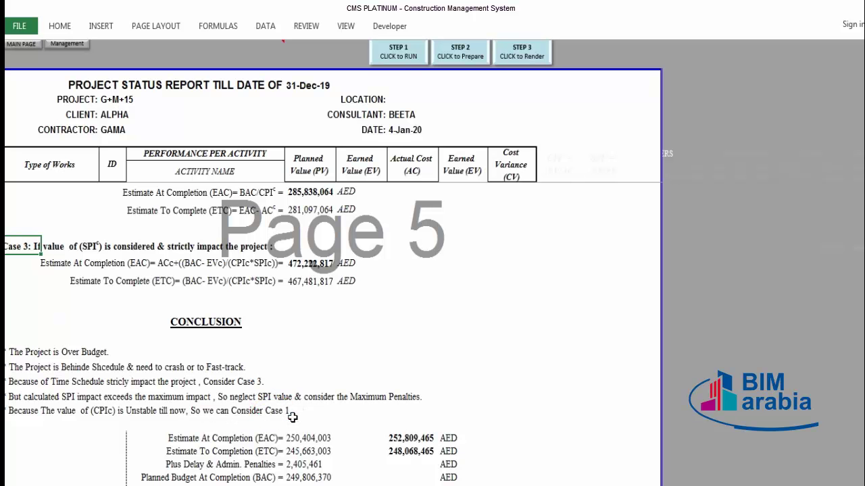
scroll(291, 415, down, 1)
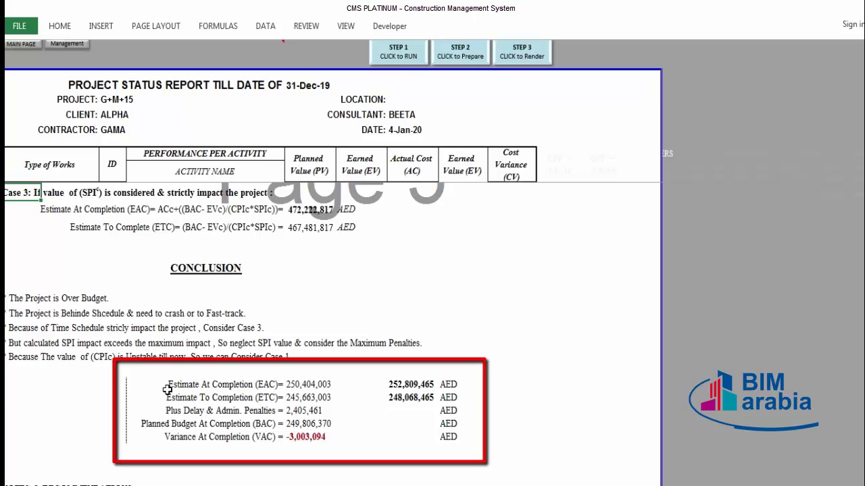
click(302, 386)
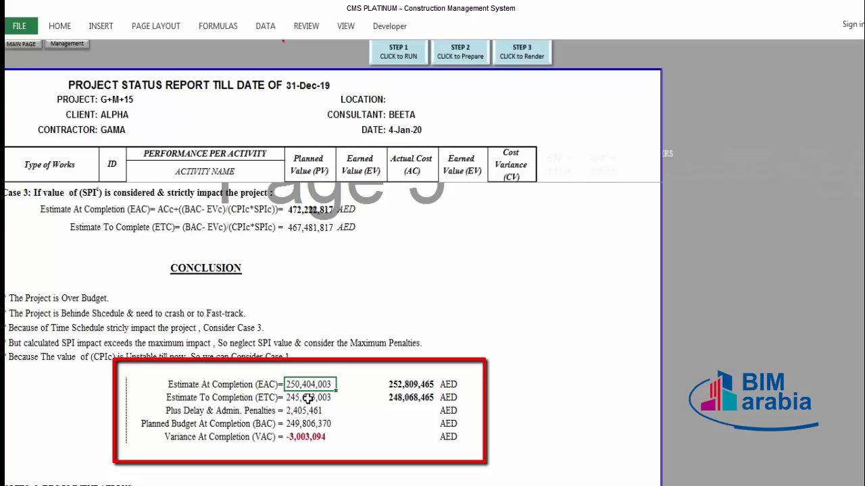
click(307, 398)
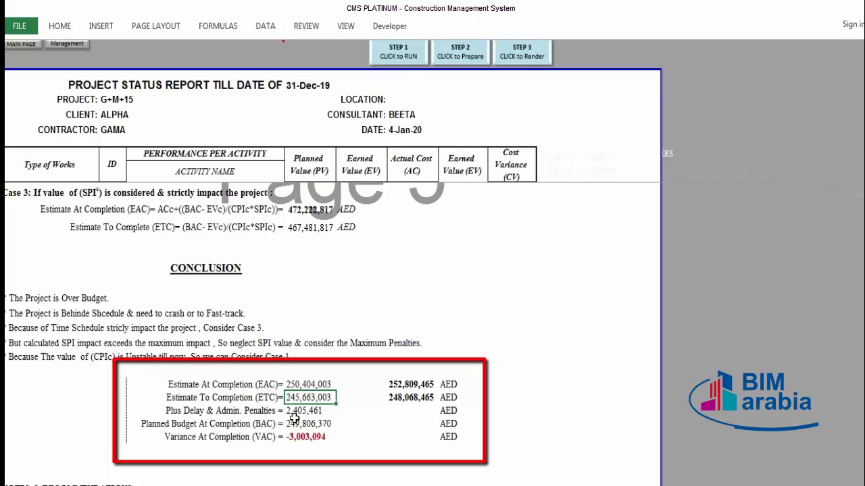
Examine the Conclusion figures: delay and administration penalties, penalty-adjusted Estimate At Completion and Estimate To Completion, and Variance At Completion.
click(297, 423)
click(304, 411)
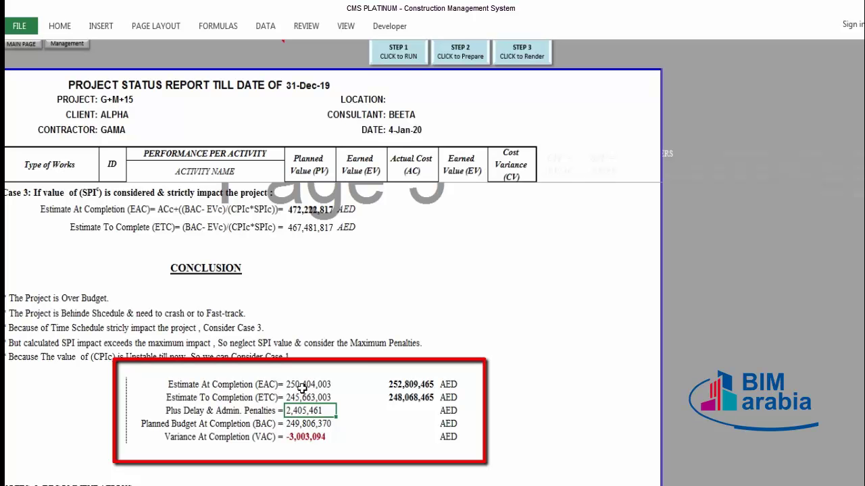
click(428, 384)
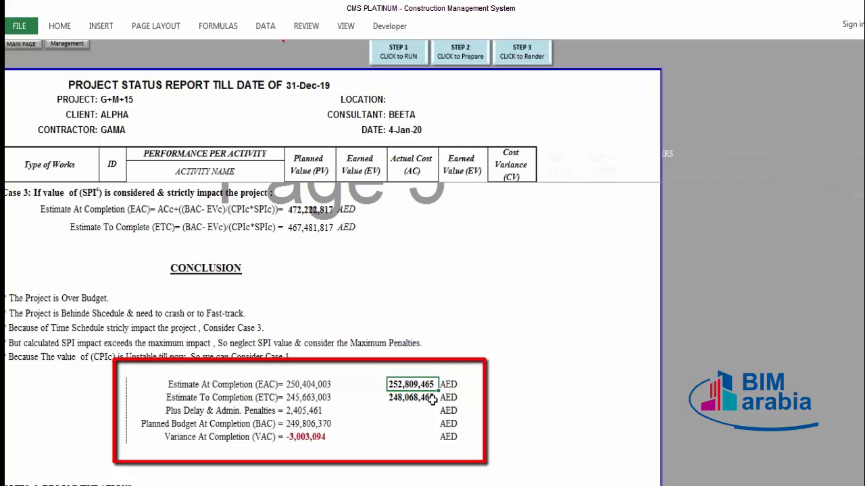
click(418, 400)
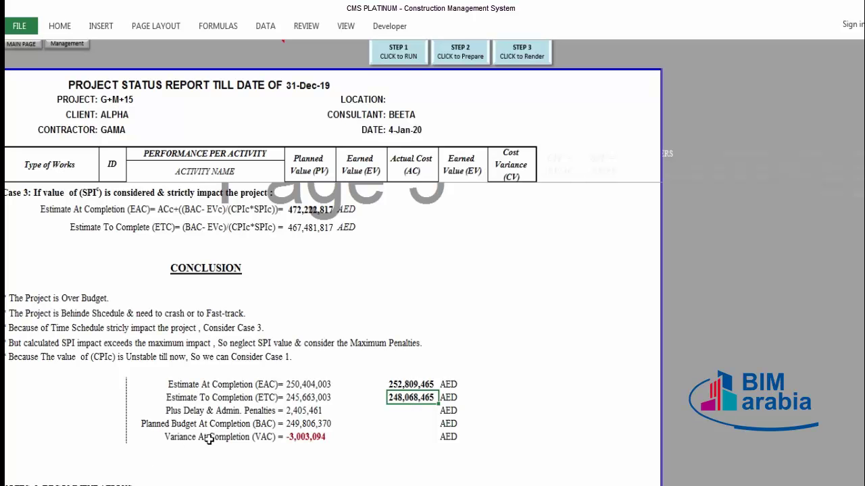
click(295, 437)
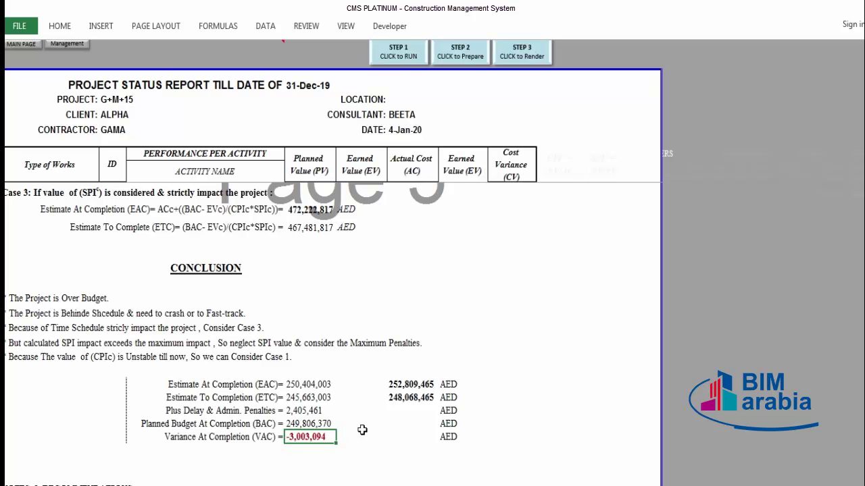
scroll(362, 430, down, 2)
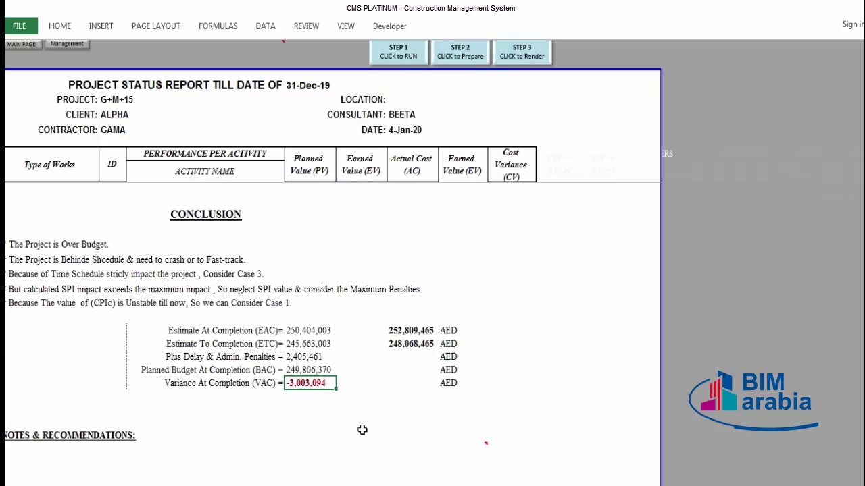
scroll(290, 330, down, 2)
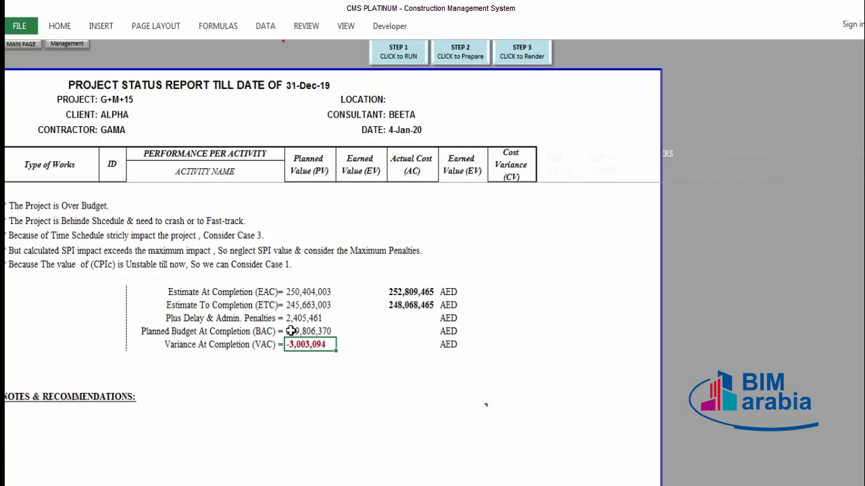
scroll(291, 331, up, 3)
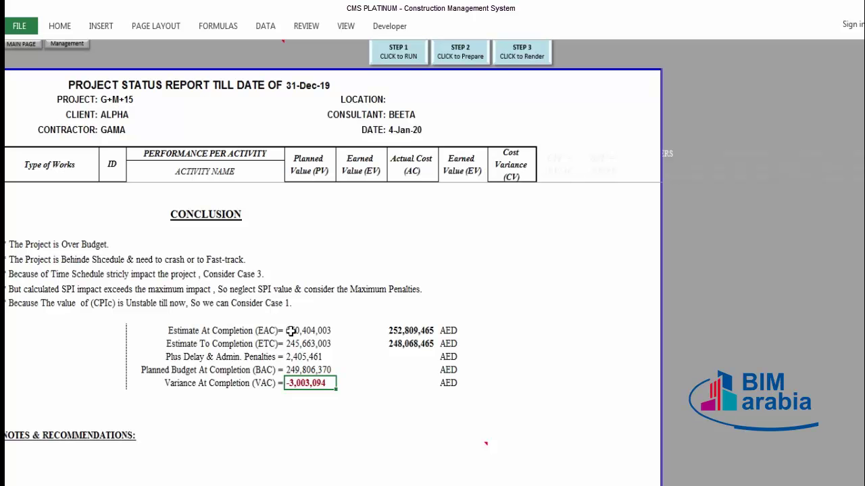
scroll(290, 330, up, 1)
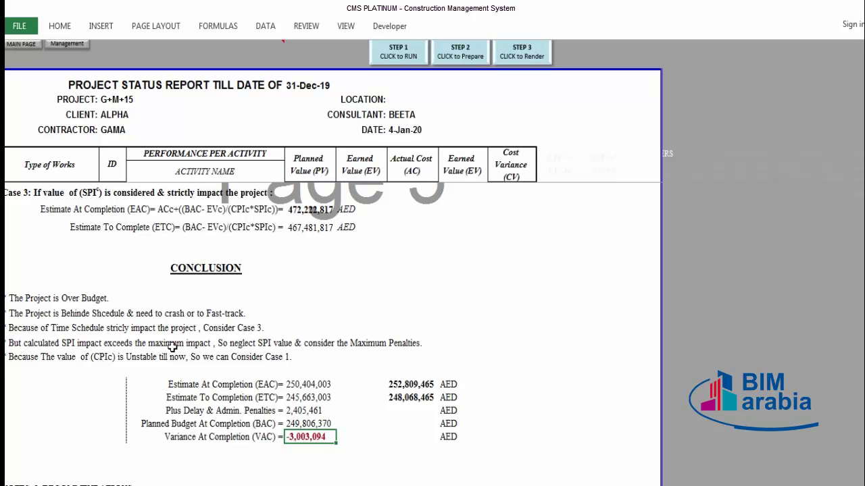
Check the maximum delay and administration penalties and the maximum delay impact in the Project Forecasting assumptions.
scroll(196, 349, up, 5)
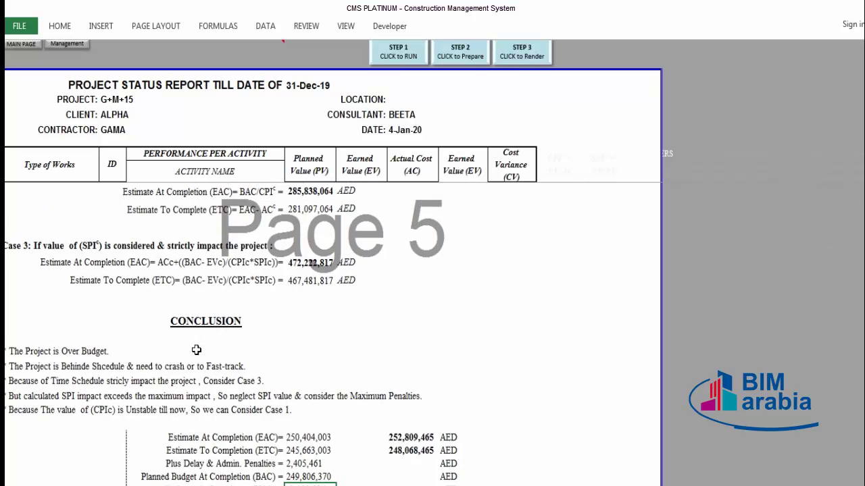
scroll(196, 350, up, 5)
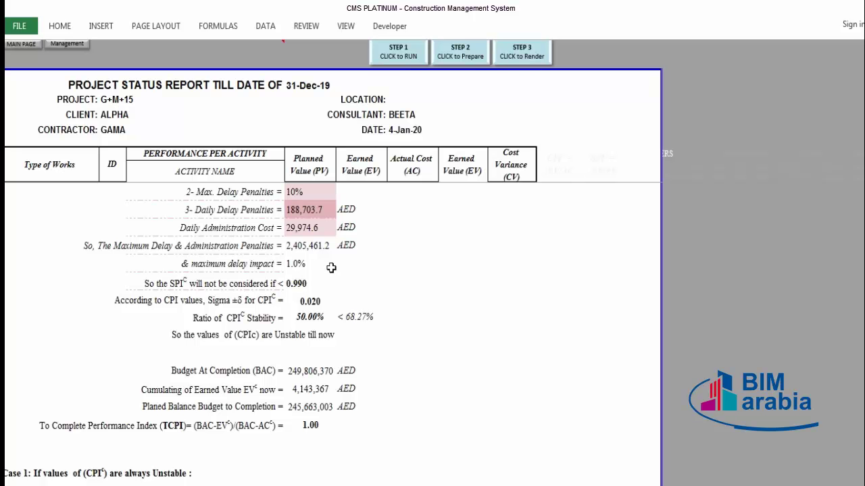
click(333, 250)
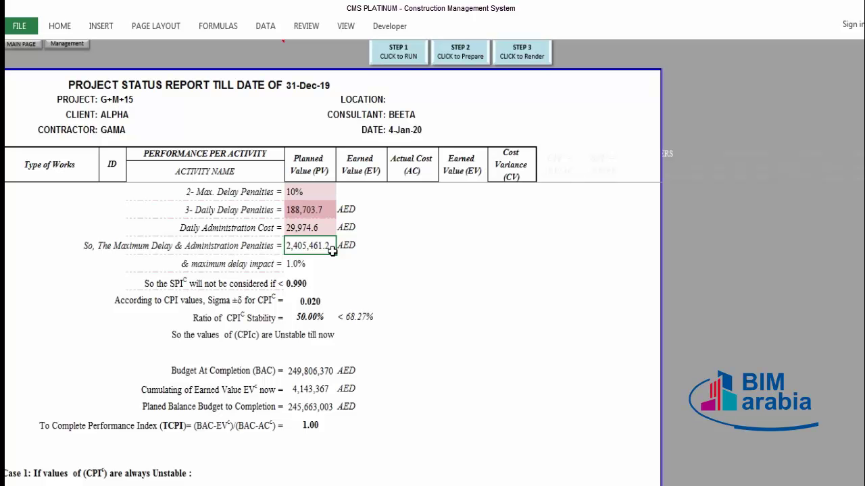
click(302, 266)
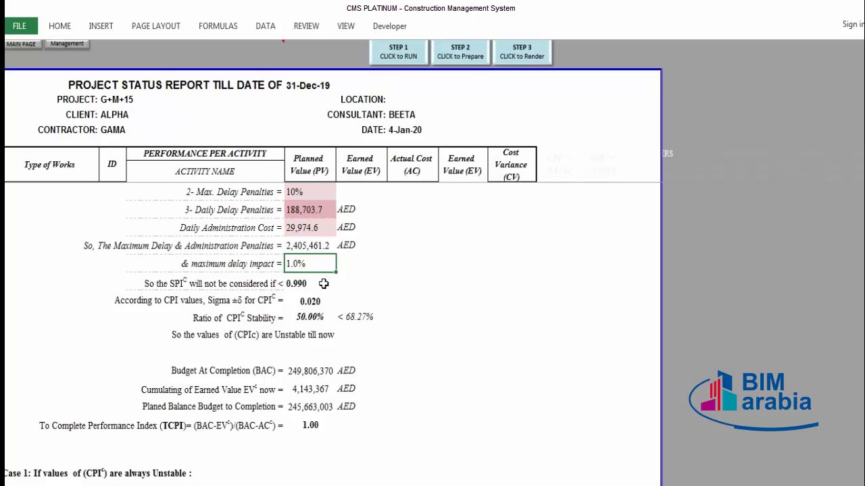
Select the cumulative SPI value in the project summary and compare it with the SPI limit in the forecasting assumptions.
scroll(323, 283, up, 1)
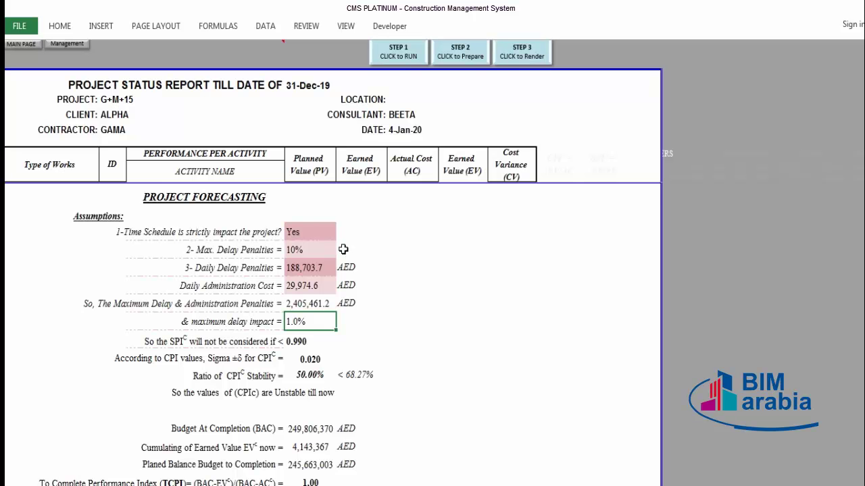
scroll(344, 249, up, 5)
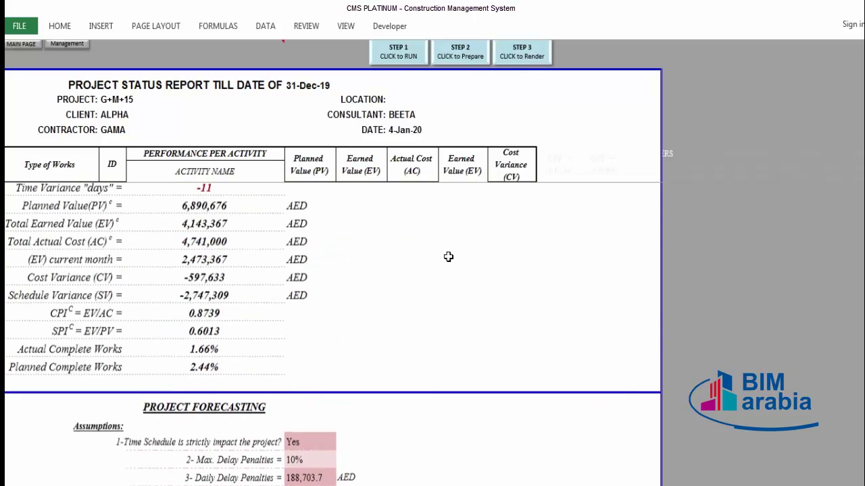
scroll(195, 405, down, 1)
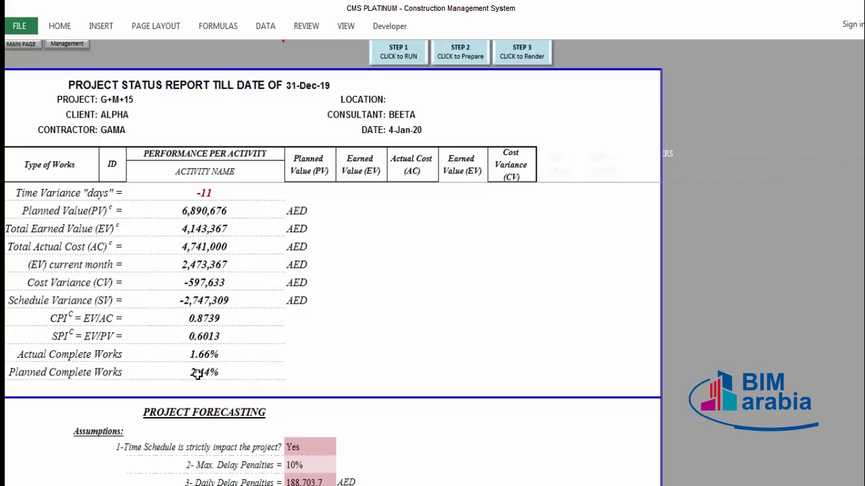
click(201, 336)
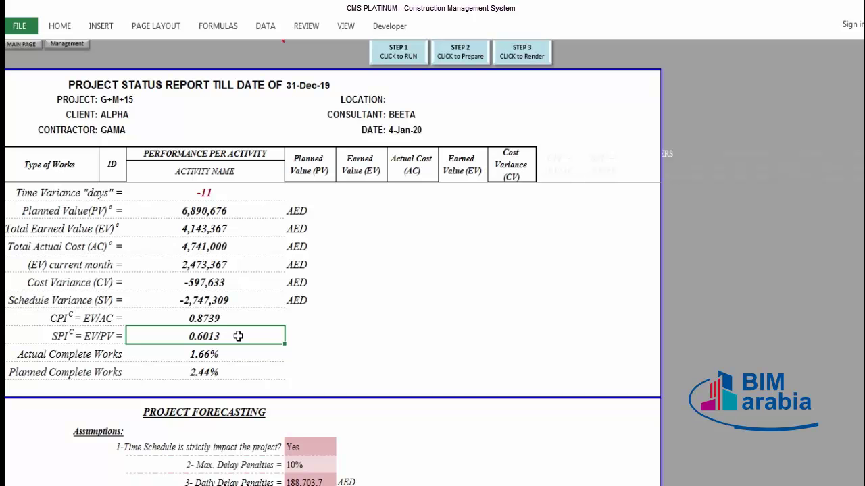
scroll(325, 349, down, 2)
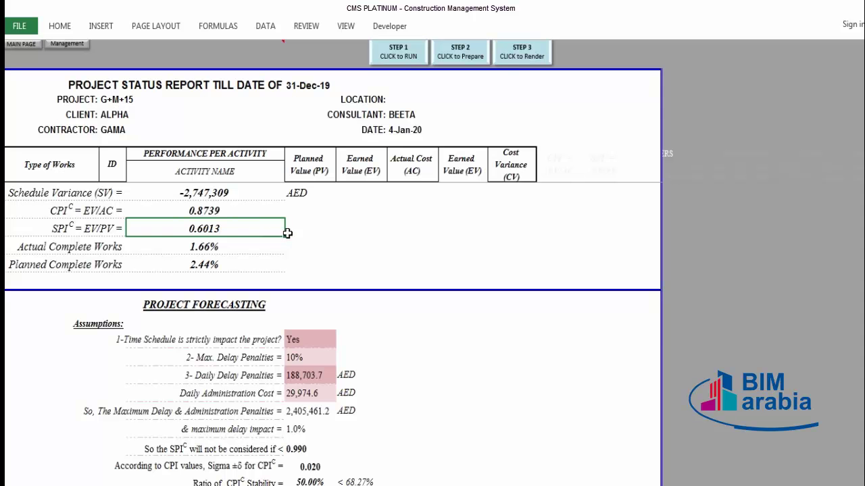
scroll(321, 309, down, 1)
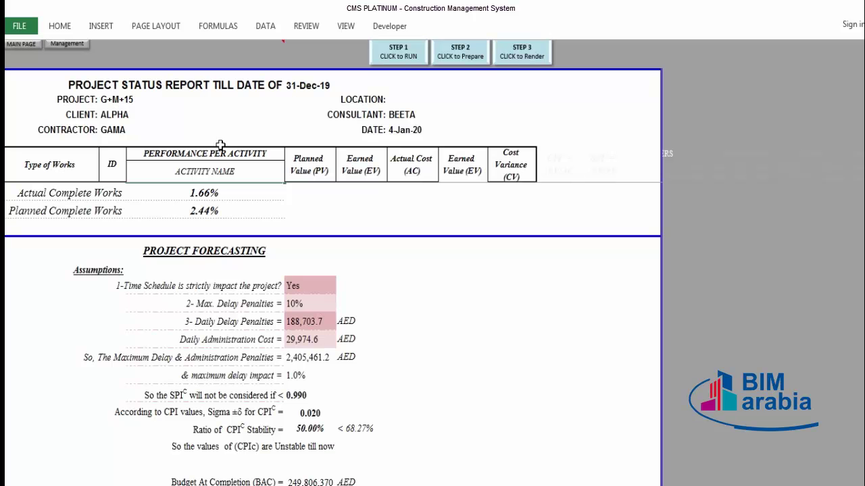
Review the CPI stability and budget figures, and select Case 3's Estimate At Completion for comparison with the Conclusion.
scroll(339, 396, down, 3)
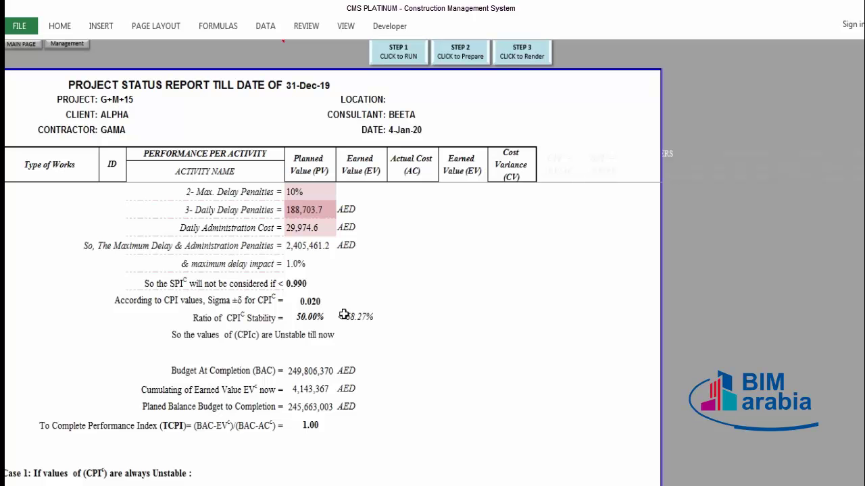
scroll(344, 332, down, 1)
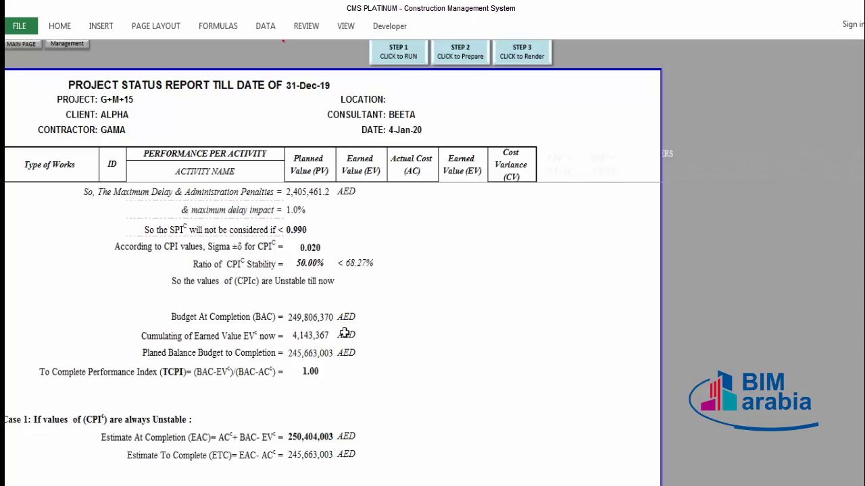
scroll(346, 337, down, 3)
click(311, 419)
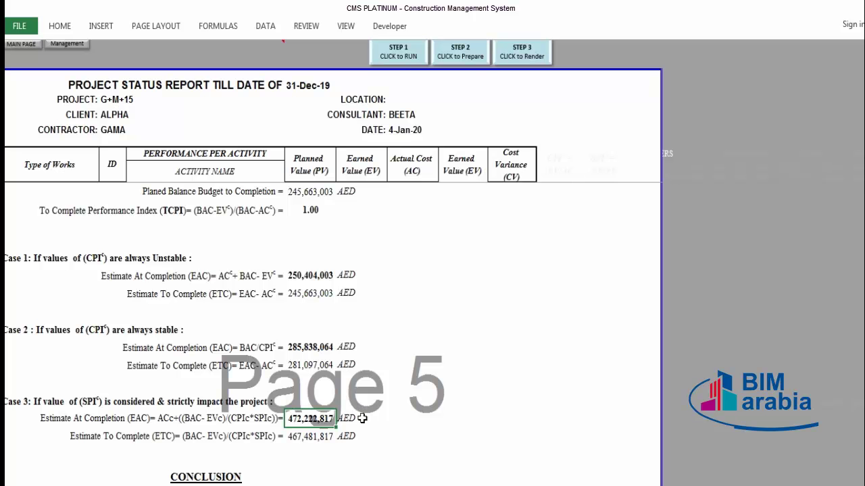
scroll(363, 418, down, 2)
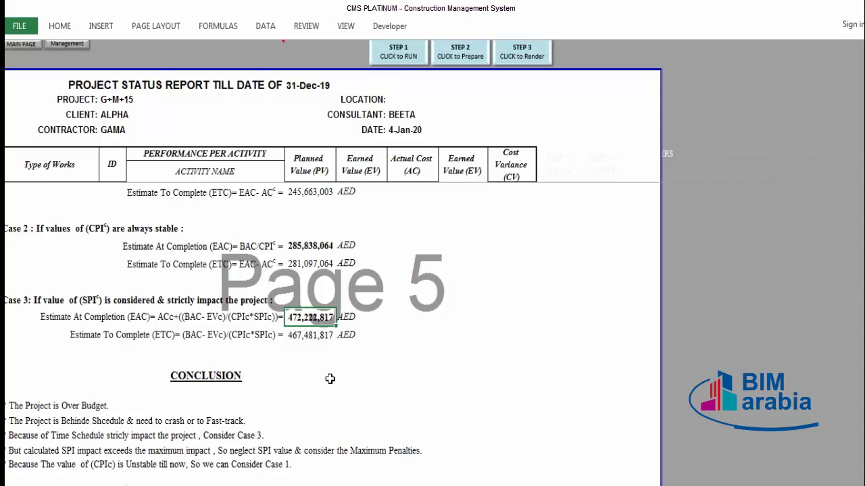
Select the Case 1 heading about always unstable CPI values and review its estimates.
scroll(329, 379, up, 1)
click(88, 204)
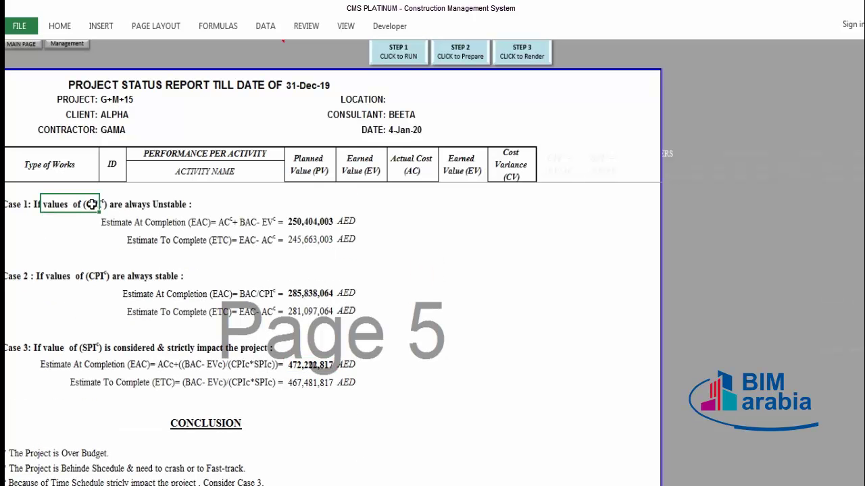
click(12, 203)
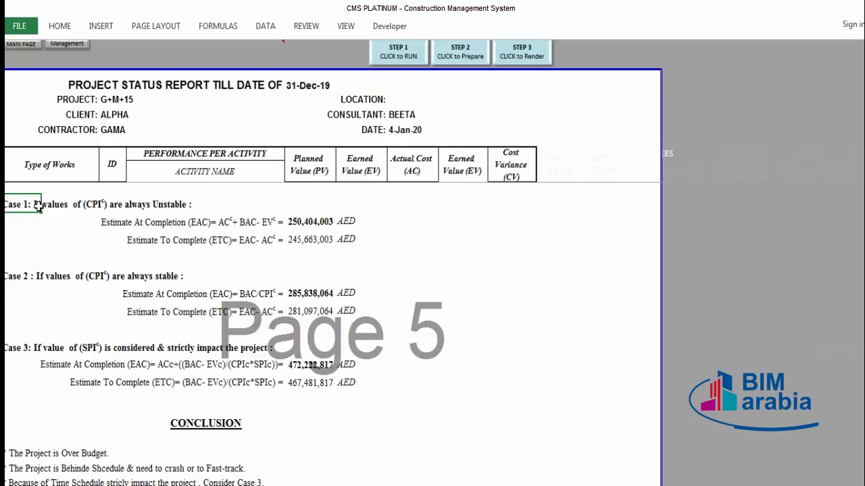
drag(53, 207, 175, 219)
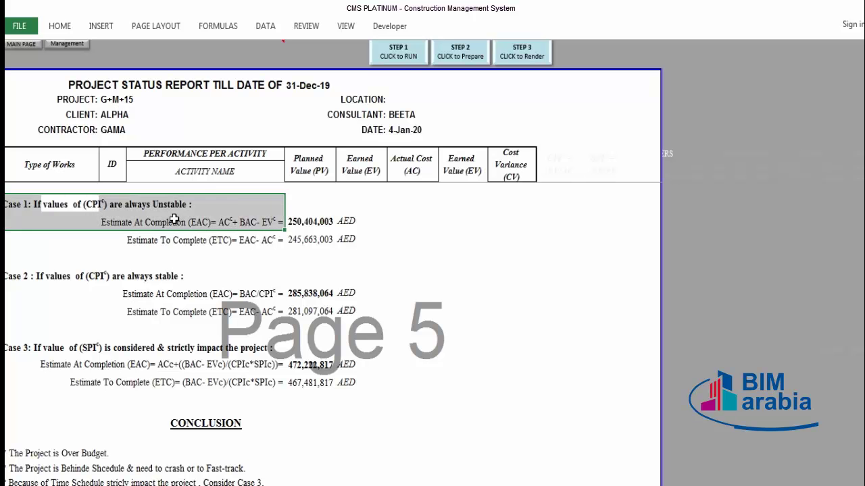
drag(20, 204, 154, 205)
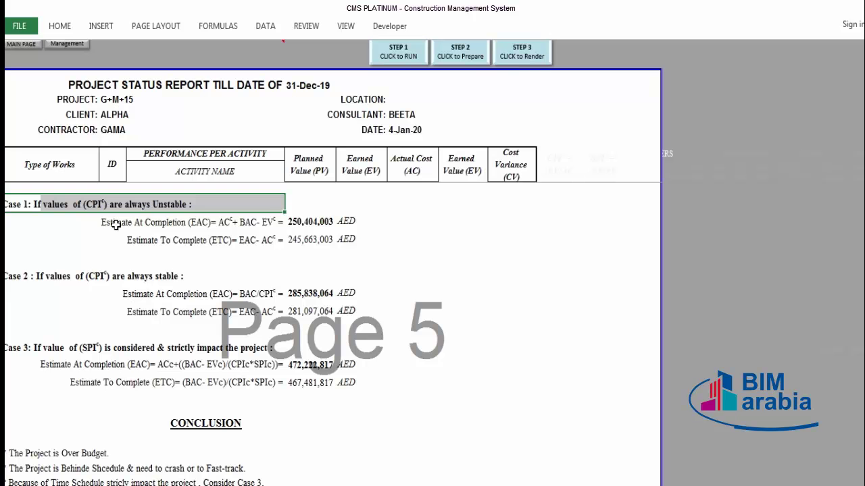
Recheck the Conclusion statements and figures, and leave the status report for the Management & Cost Control page.
scroll(143, 269, down, 2)
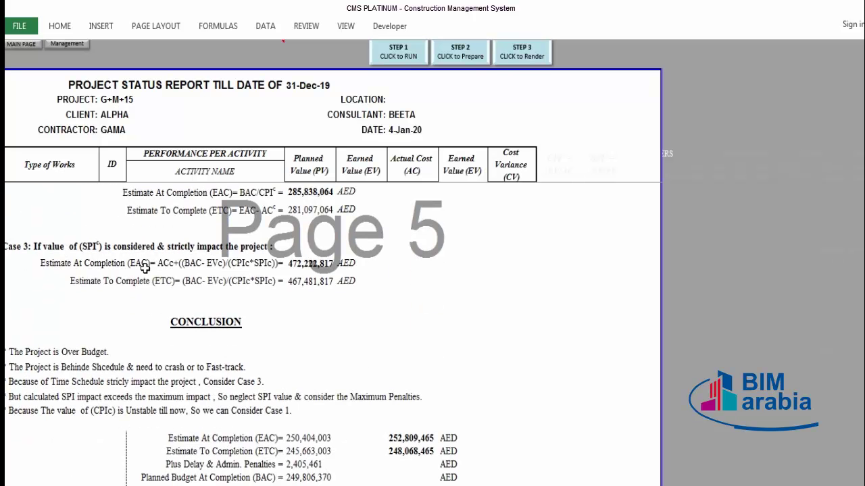
scroll(144, 268, down, 1)
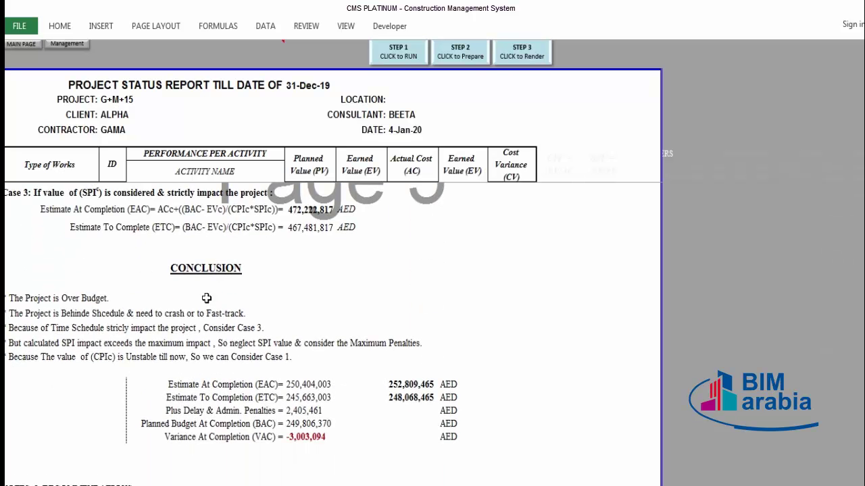
scroll(206, 298, down, 2)
scroll(206, 298, down, 1)
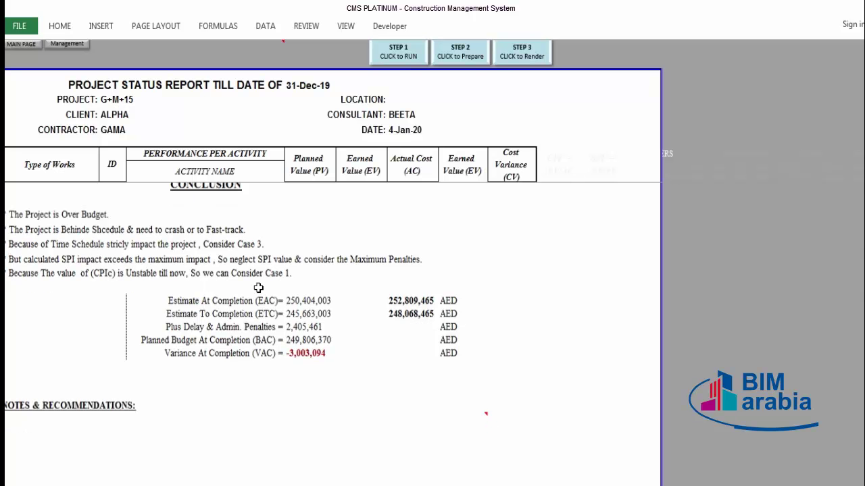
scroll(237, 292, up, 1)
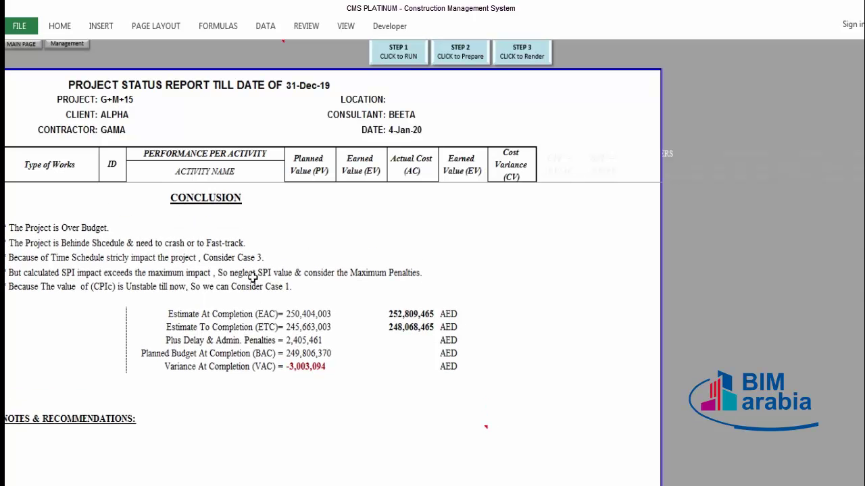
click(23, 46)
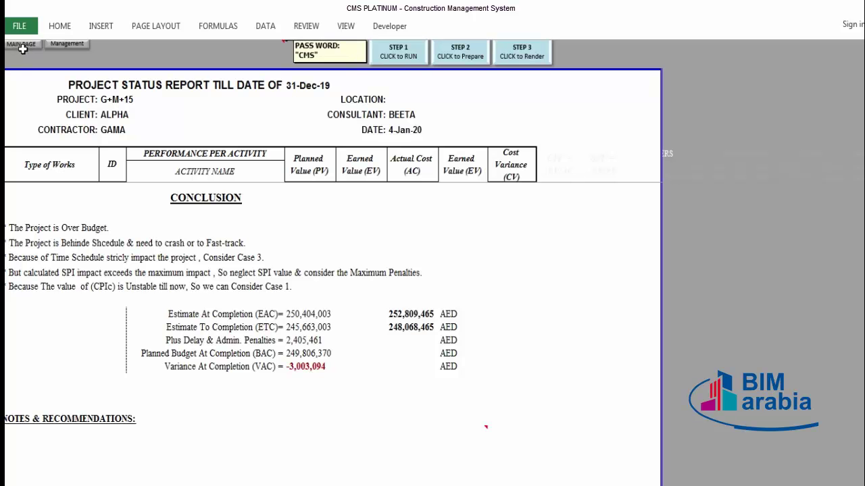
click(20, 48)
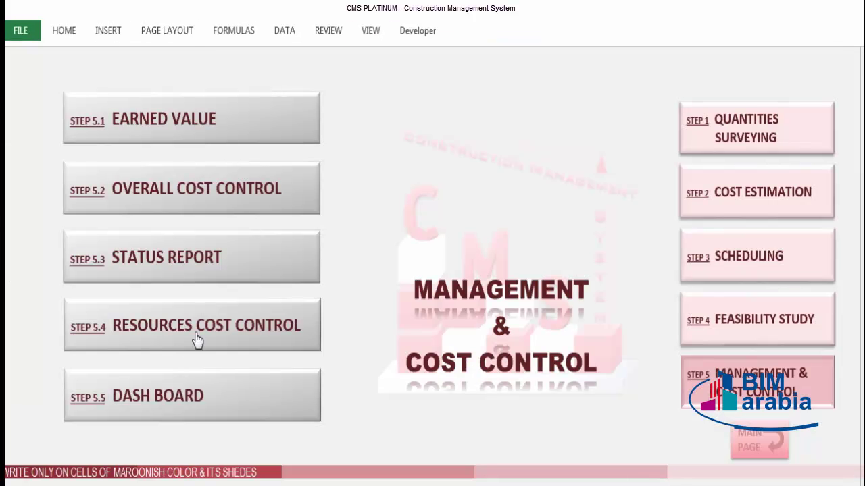